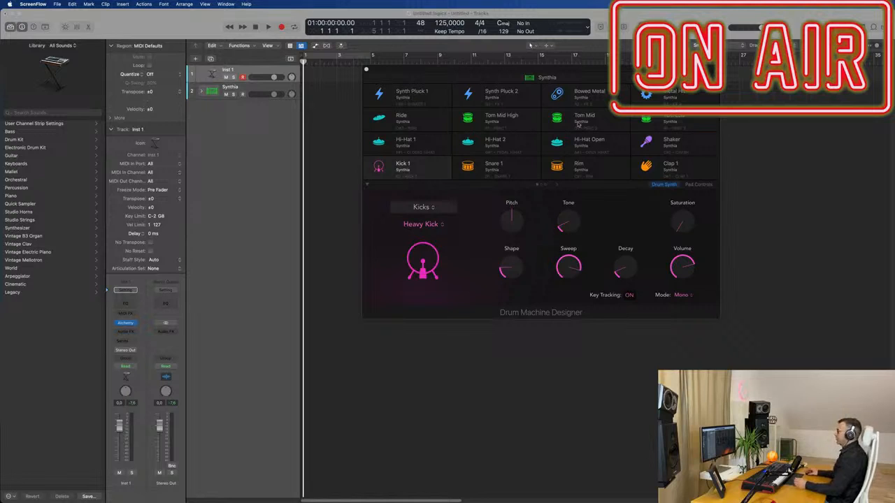
Reposition the Drum Machine Designer window, expand the Synthia track stack and select its Kick 1 track
left_click_drag(620, 70, 600, 88)
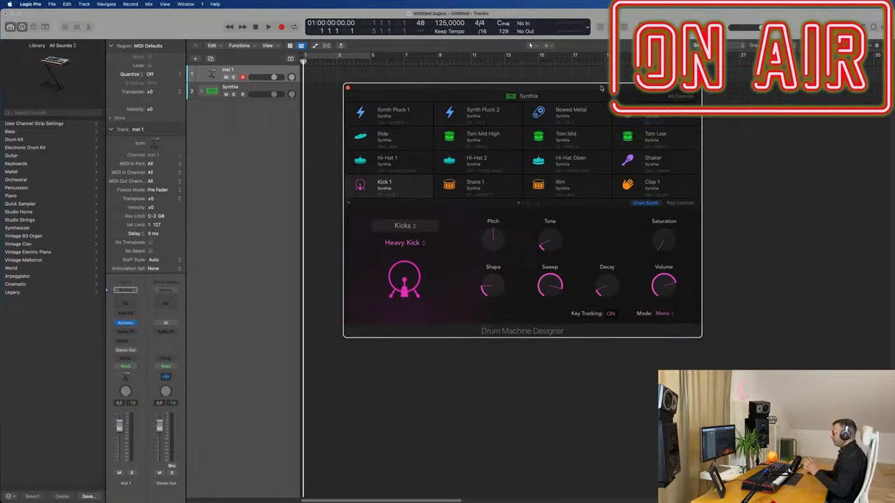
mouse_move(604, 84)
left_mouse_down()
mouse_move(574, 90)
mouse_move(613, 95)
left_mouse_up()
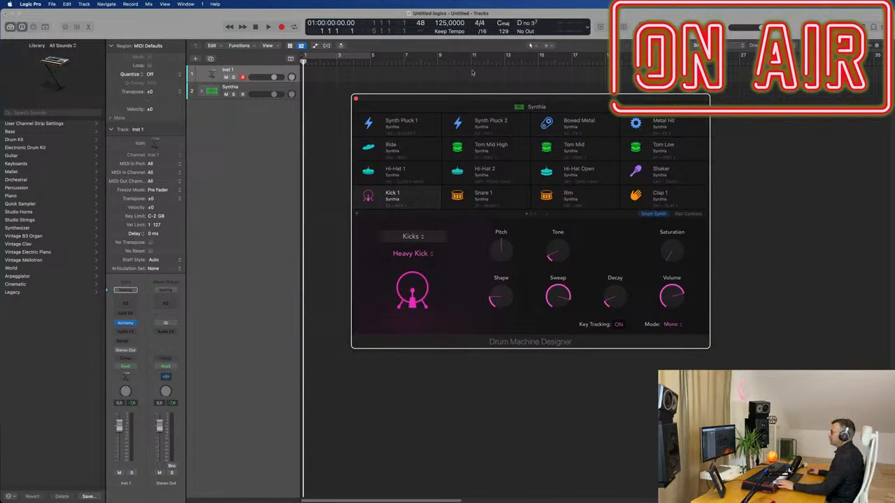
left_click(253, 97)
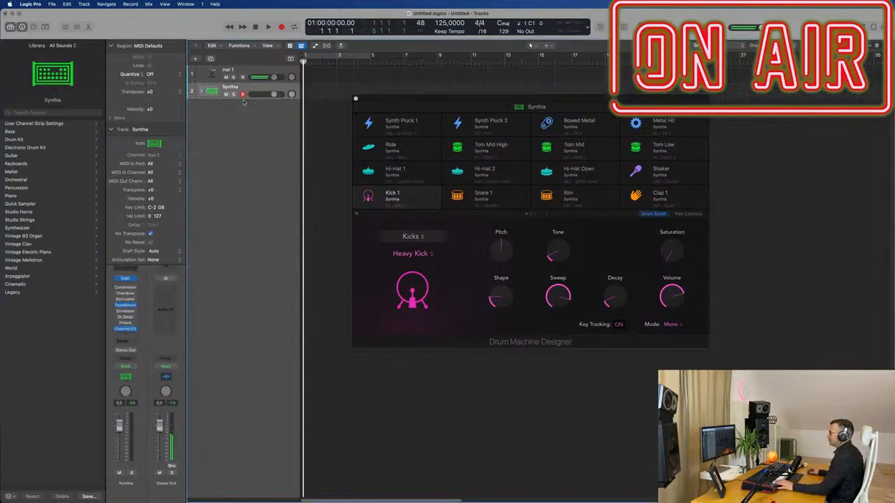
left_click(201, 92)
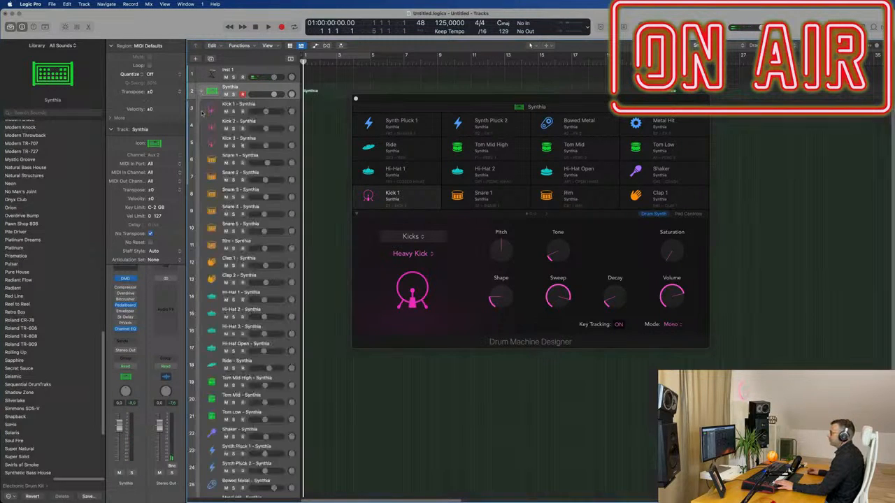
left_click(257, 107)
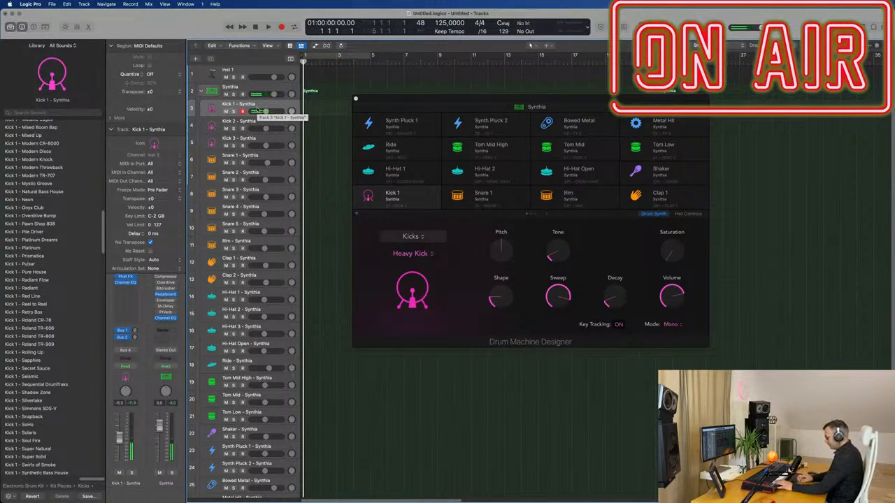
Record a one-bar kick pattern on the Kick 1 track and shift the drum window clear of the arrangement
key("r")
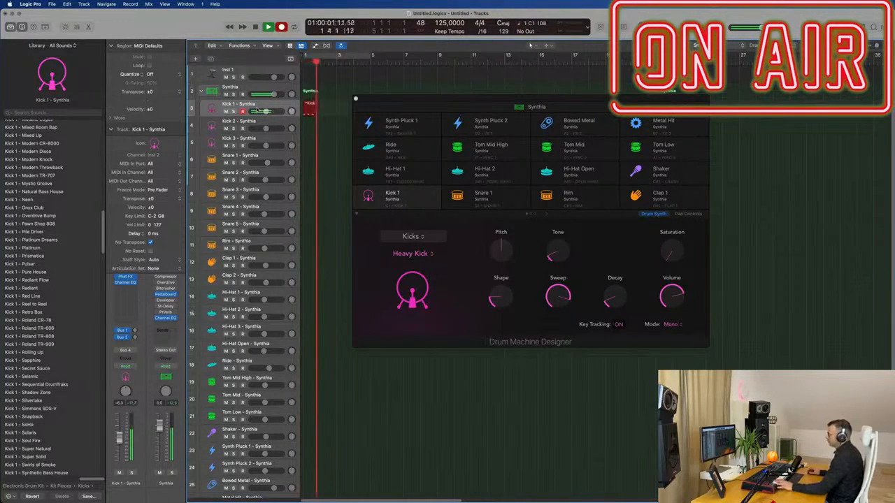
key("space")
left_click_drag(491, 100, 888, 115)
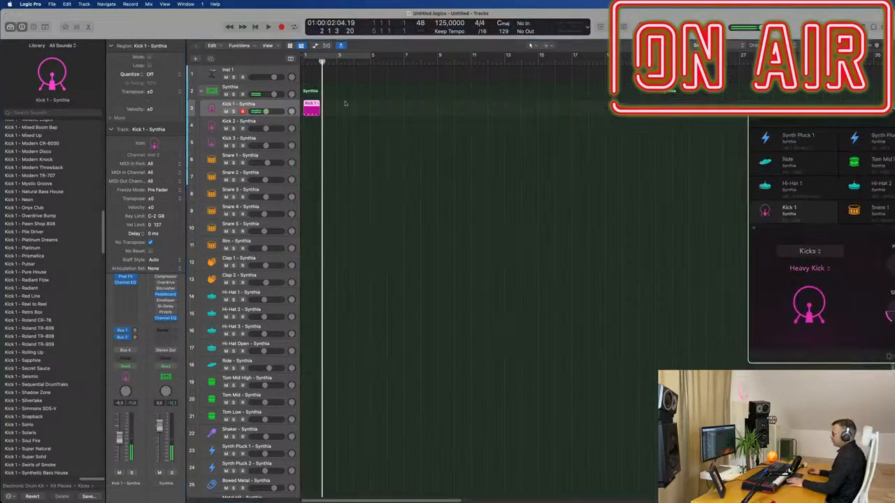
Open the recorded Kick 1 region in the Piano Roll, quantize its notes and slightly lengthen the first one
double_click(312, 105)
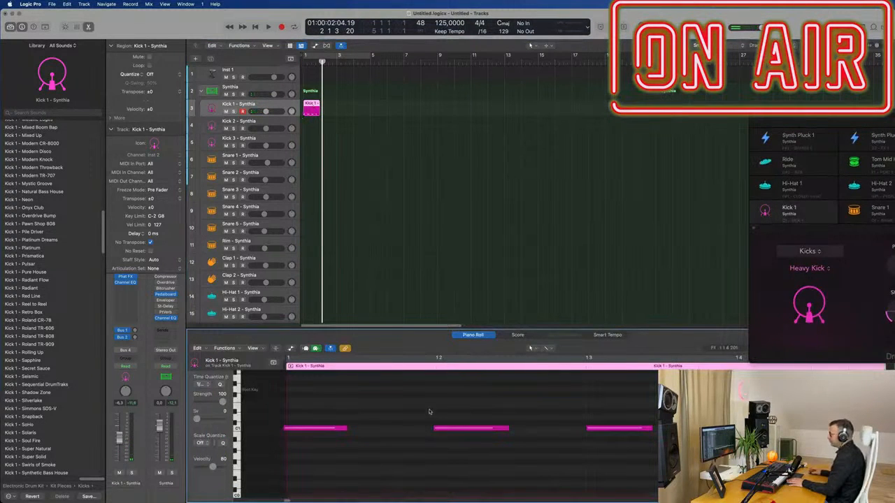
key("super+a")
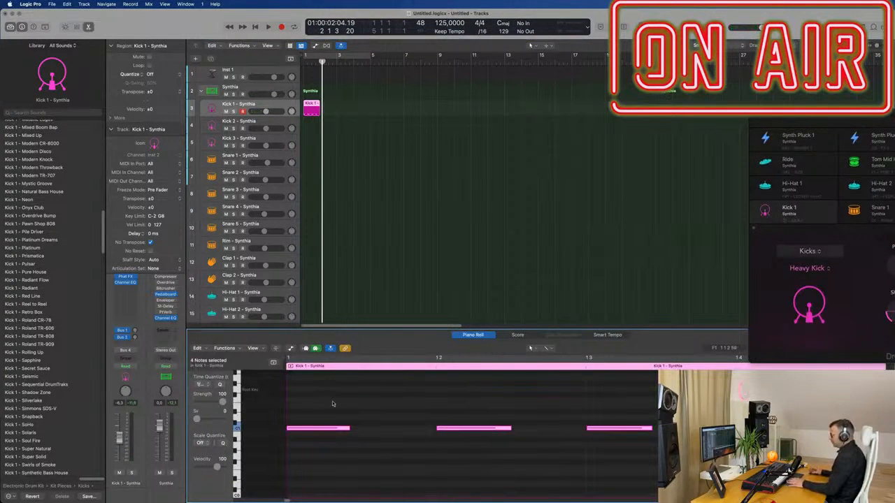
key("shift+super+a")
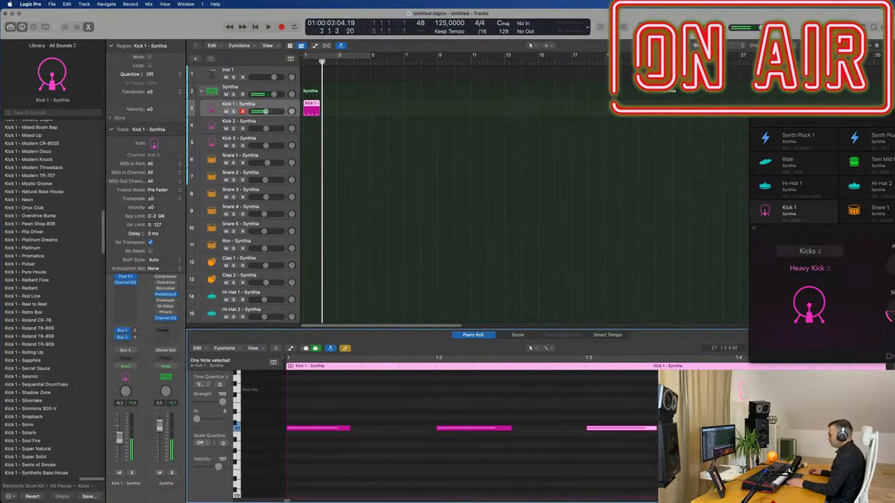
left_click_drag(351, 430, 361, 430)
Repeat the one-bar kick region three times to fill four bars
left_click_drag(820, 118, 629, 118)
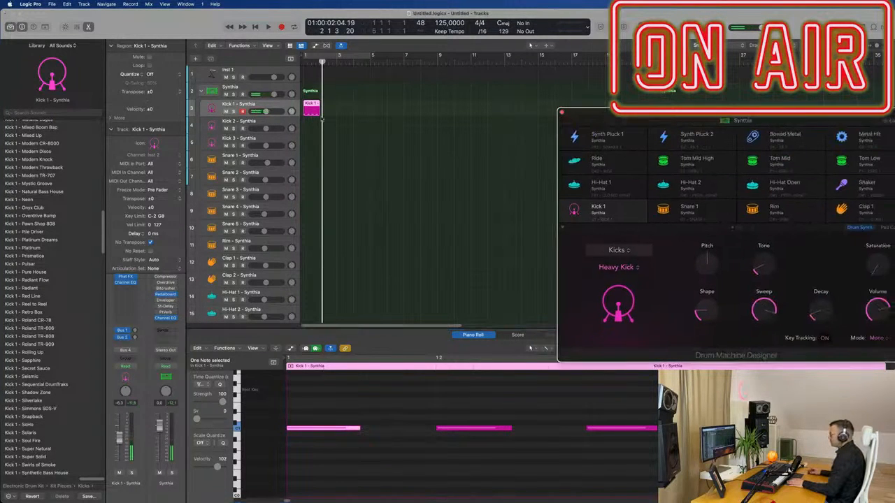
key("super+r")
key("super+r")
key("super+r")
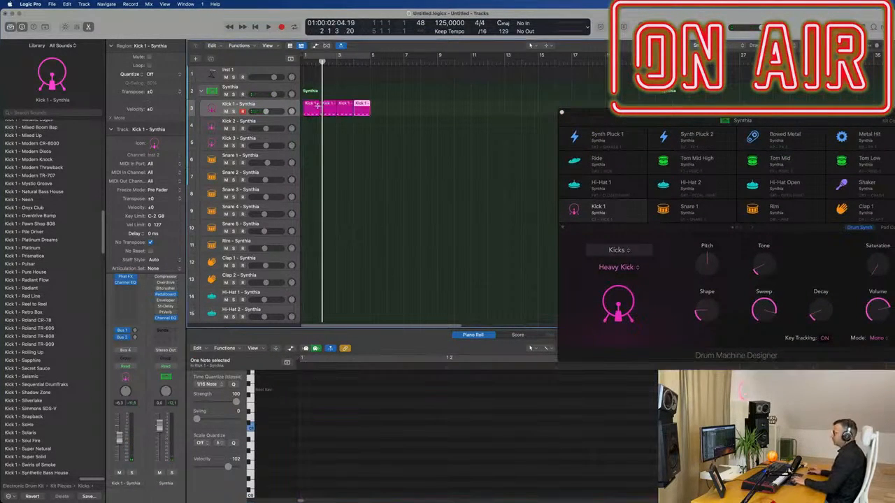
Turn on the cycle over the first four bars and play the kick loop with the drum window in view
left_click(338, 56)
left_click_drag(649, 119, 587, 91)
key("space")
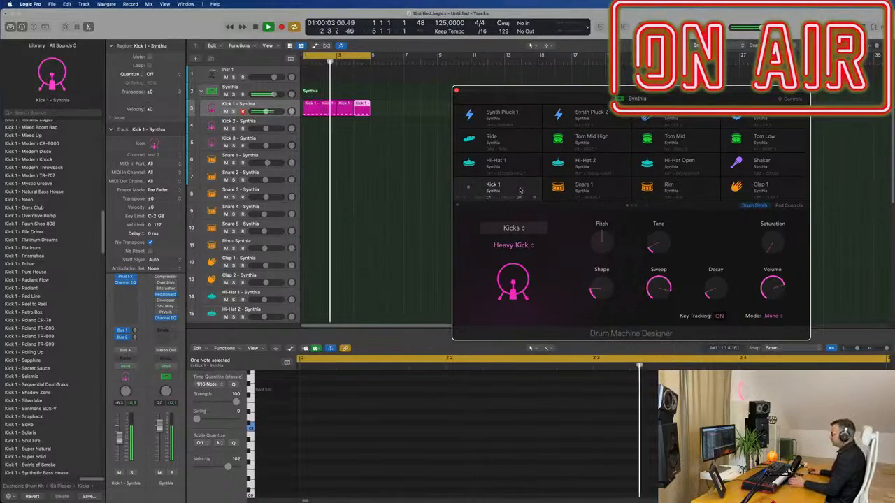
left_click_drag(678, 95, 620, 69)
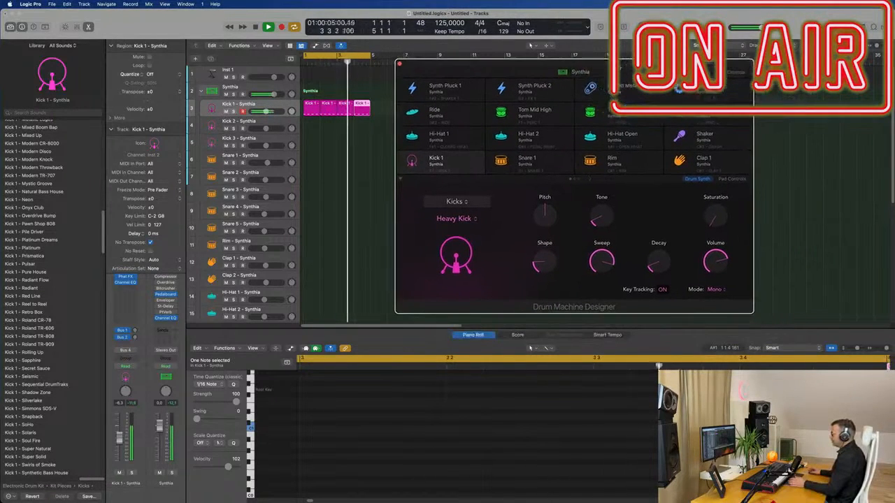
mouse_move(544, 215)
left_mouse_down()
mouse_move(549, 228)
mouse_move(559, 197)
mouse_move(560, 213)
left_mouse_up()
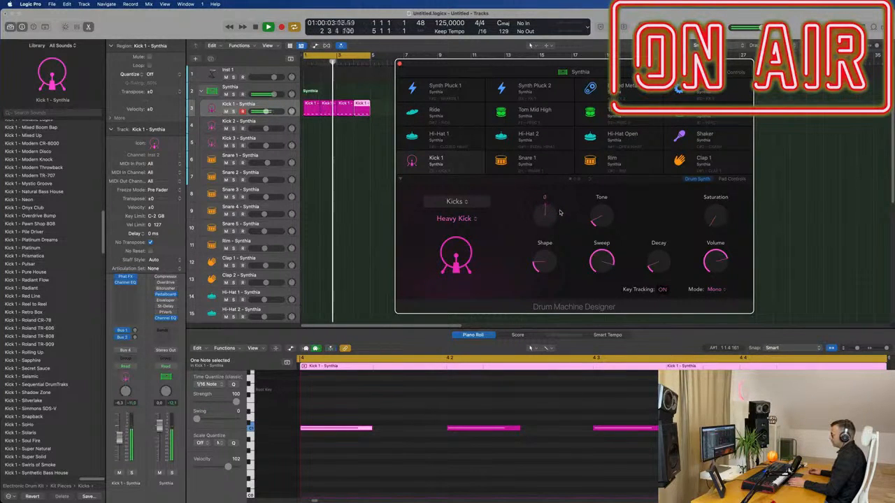
left_click(431, 452)
key("super+a")
key("Delete")
key("super+z")
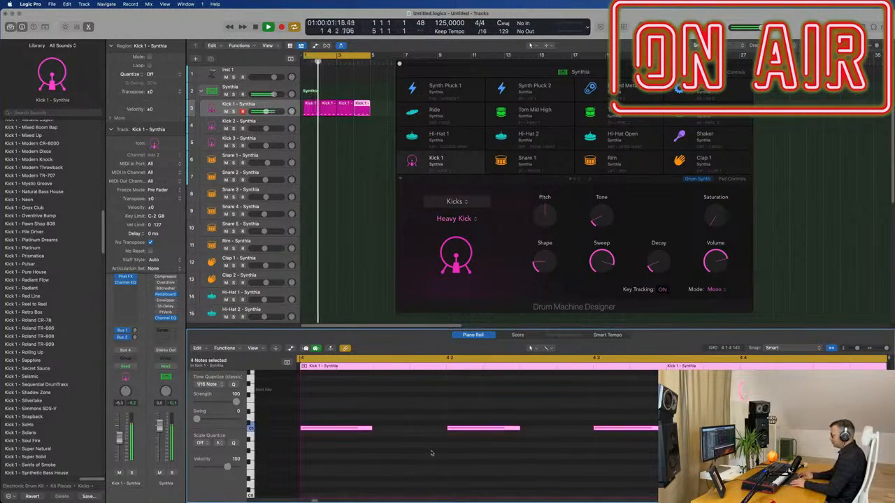
Restart the loop from the beginning, raise the Heavy Kick's Tone to about 19% and increase its Shape
key("Return")
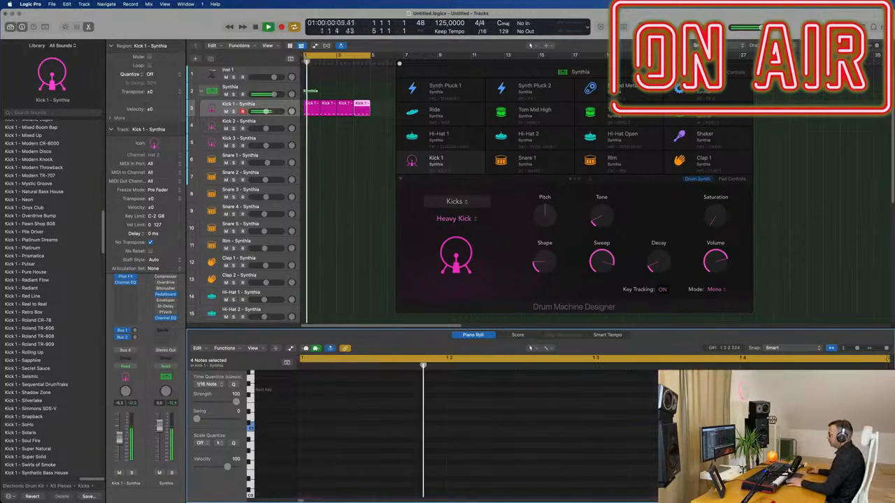
mouse_move(602, 218)
left_mouse_down()
mouse_move(601, 169)
mouse_move(600, 215)
left_mouse_up()
left_click_drag(549, 268, 548, 242)
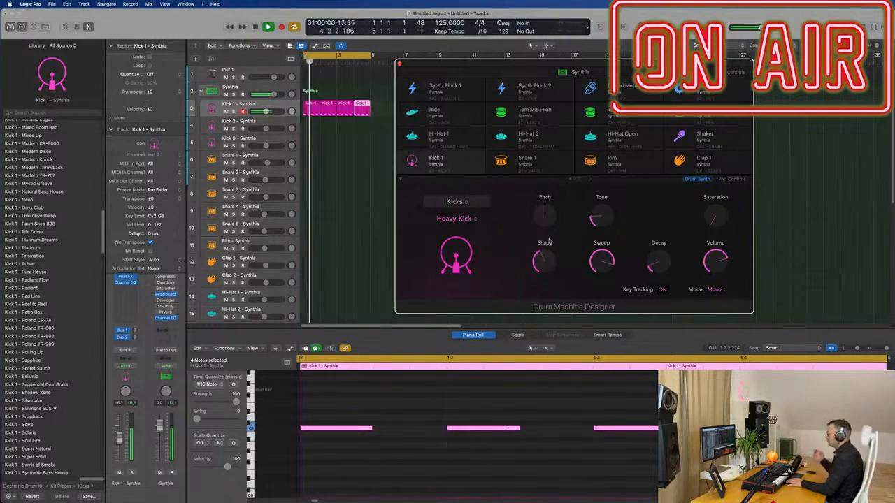
left_click_drag(540, 258, 539, 259)
Lengthen the Heavy Kick's Decay moderately and add a small amount of Saturation while the loop plays
left_click_drag(657, 261, 666, 211)
left_click_drag(658, 260, 658, 263)
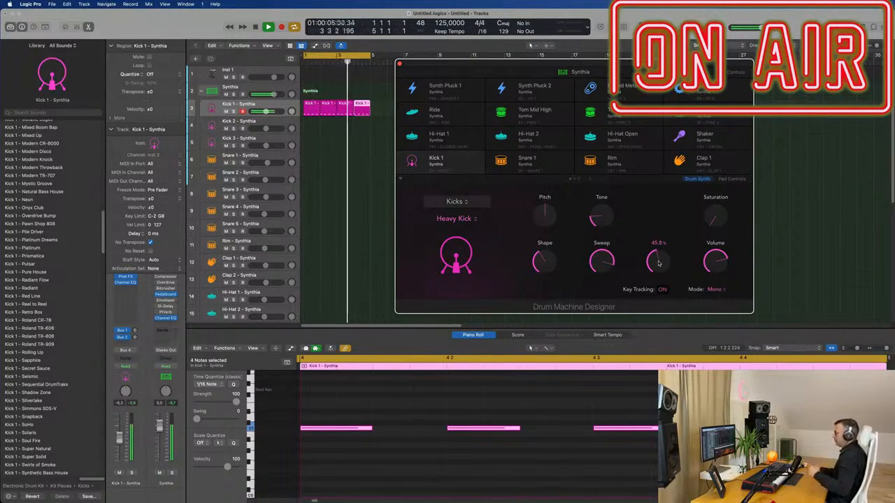
mouse_move(709, 216)
left_mouse_down()
mouse_move(710, 187)
mouse_move(715, 217)
left_mouse_up()
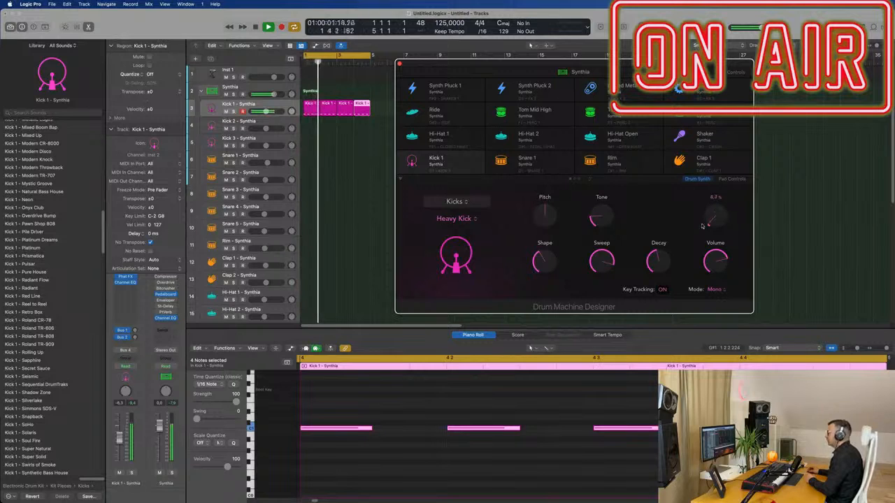
mouse_move(657, 261)
left_mouse_down()
mouse_move(658, 278)
mouse_move(660, 265)
left_mouse_up()
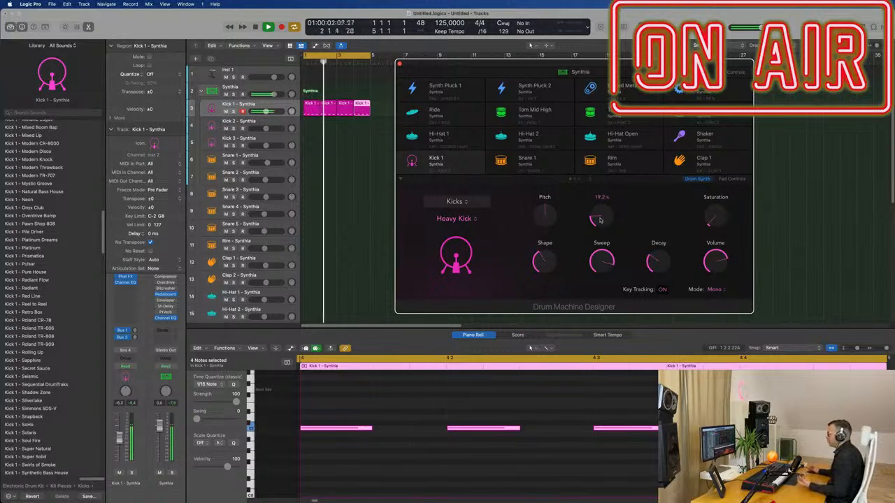
Copy the first Kick 1 region down to the start of the Snare 1 track
left_click_drag(681, 64, 721, 48)
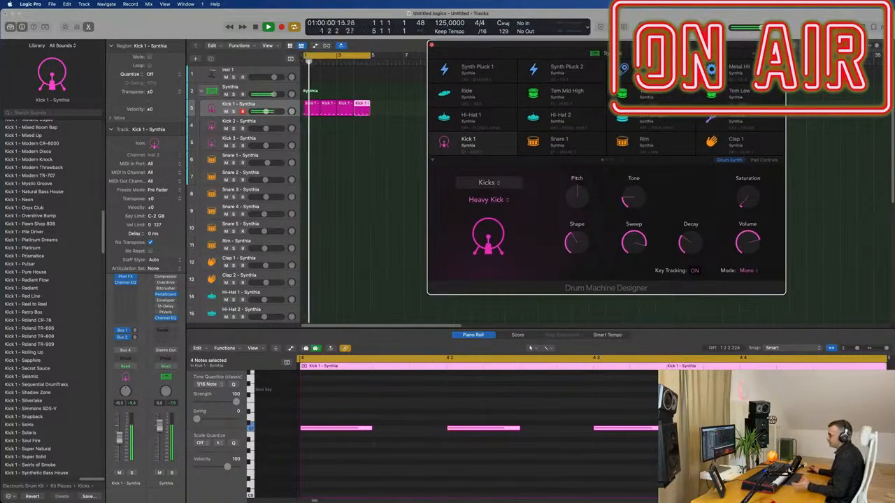
left_click(337, 171)
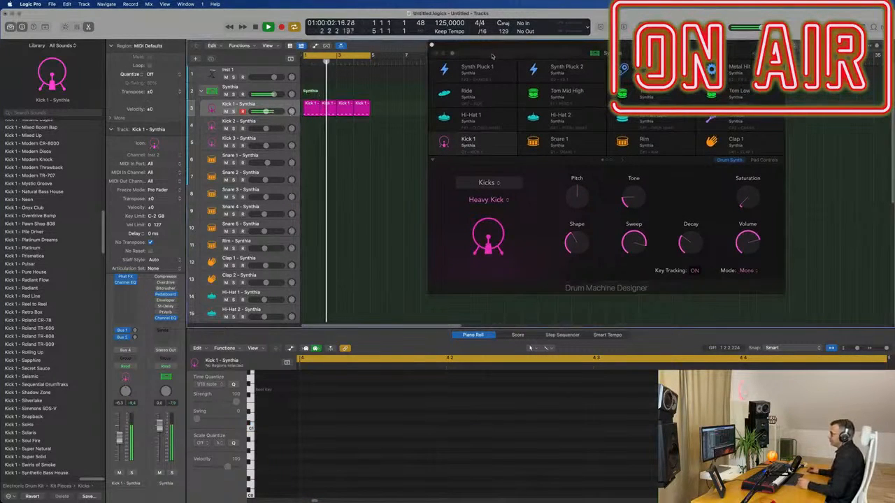
left_click_drag(541, 49, 712, 51)
left_click(310, 108)
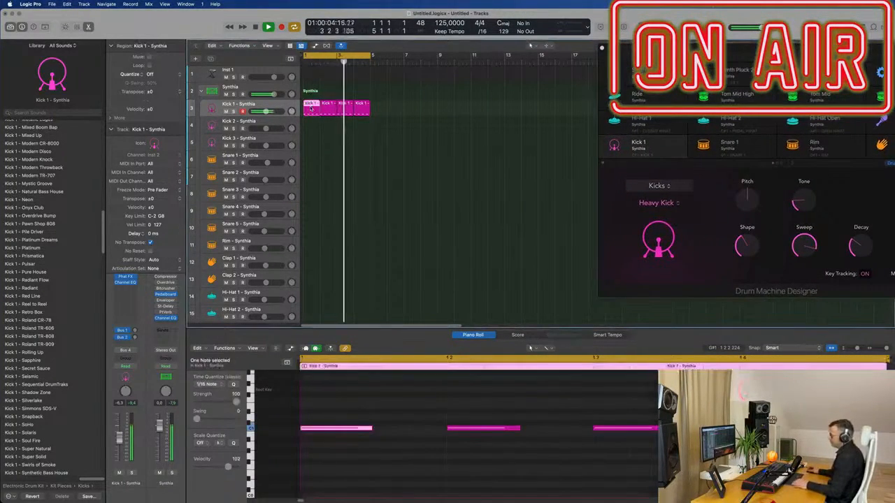
left_click_drag(310, 109, 310, 159)
Remove the copied snare region's notes on beats 1 and 3, repeat the region to fill four bars and play
key("space")
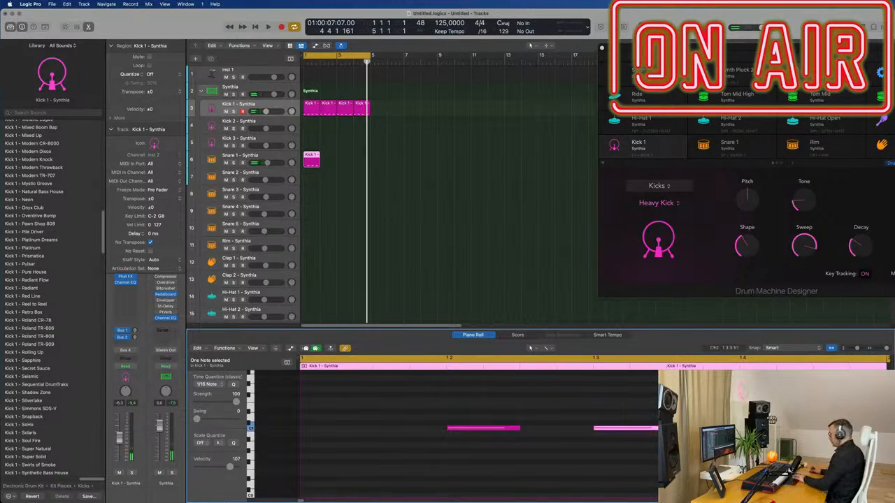
left_click_drag(347, 170, 305, 156)
key("super+r")
key("super+r")
key("space")
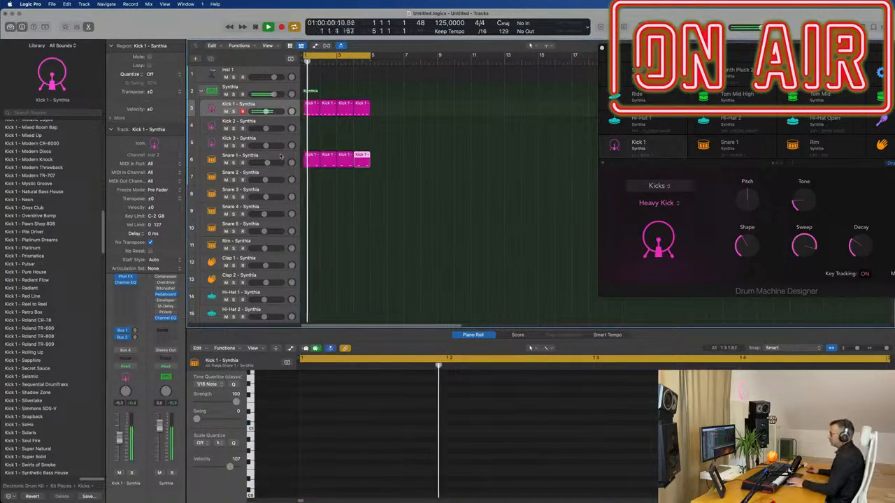
Select all kick and snare regions and repeat them three times to fill 16 bars
left_click(286, 168)
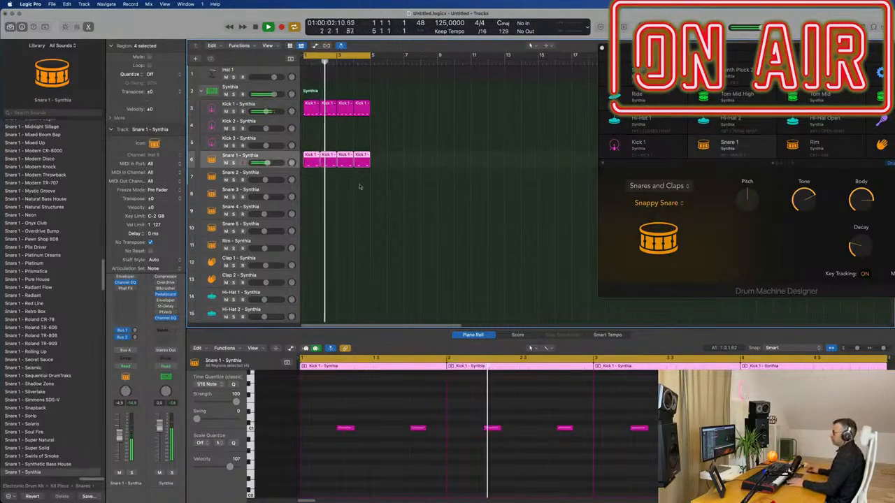
key("r")
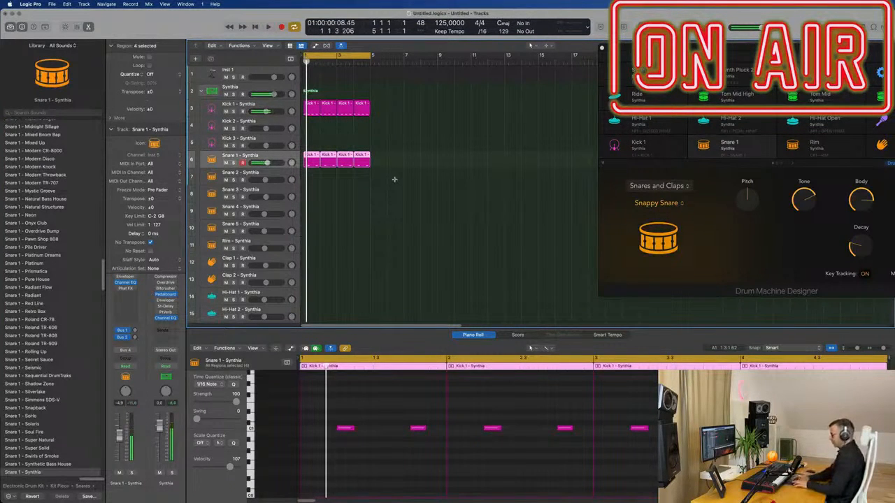
key("super+a")
key("super+r")
key("super+r")
key("super+r")
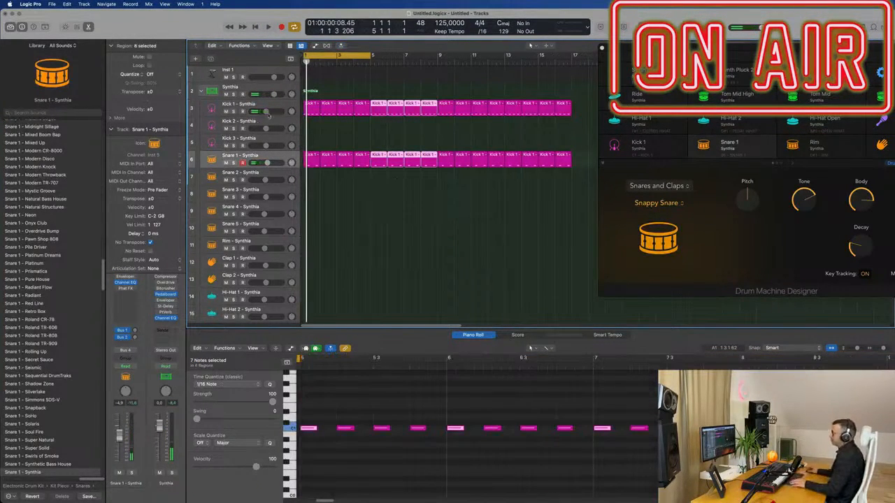
Extend the cycle range to cover bars 1 through 16 and start playback
key("super+Left")
key("super+Left")
key("super+Left")
left_click_drag(325, 56, 398, 73)
key("space")
Select the Snare 1 track and adjust its Bus 2 delay send while the beat plays
left_click(284, 160)
key("super+a")
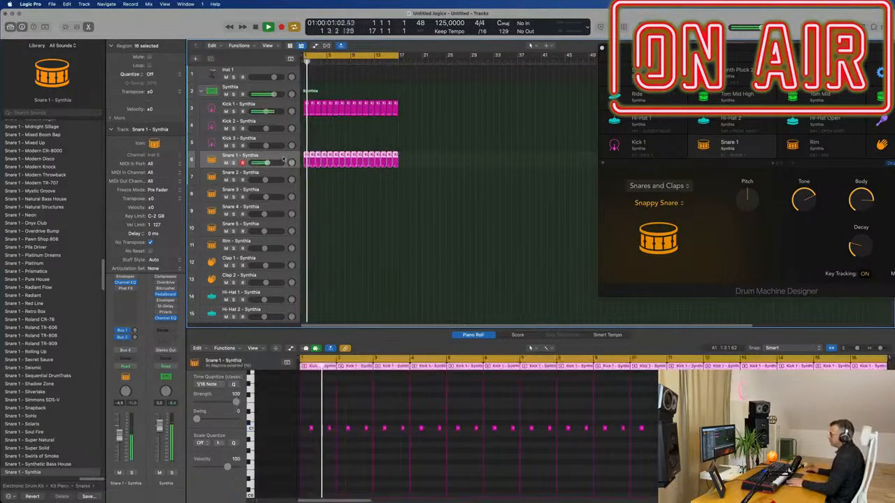
key("space")
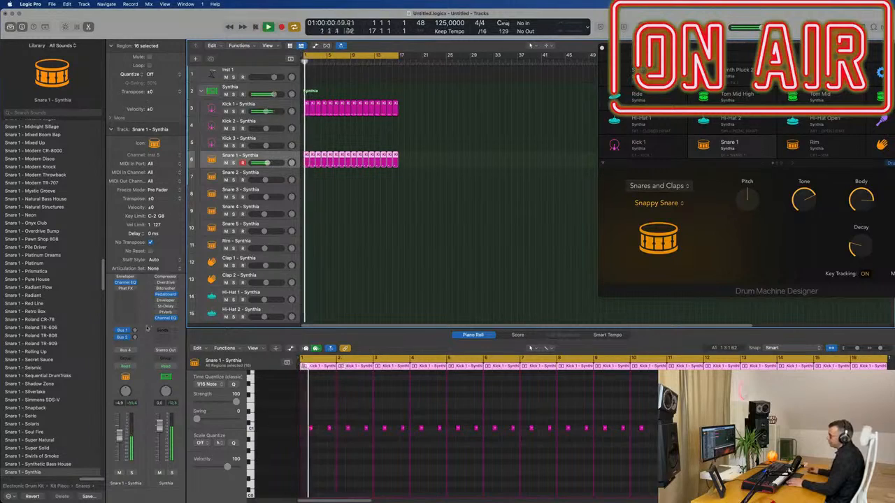
left_click_drag(135, 338, 135, 333)
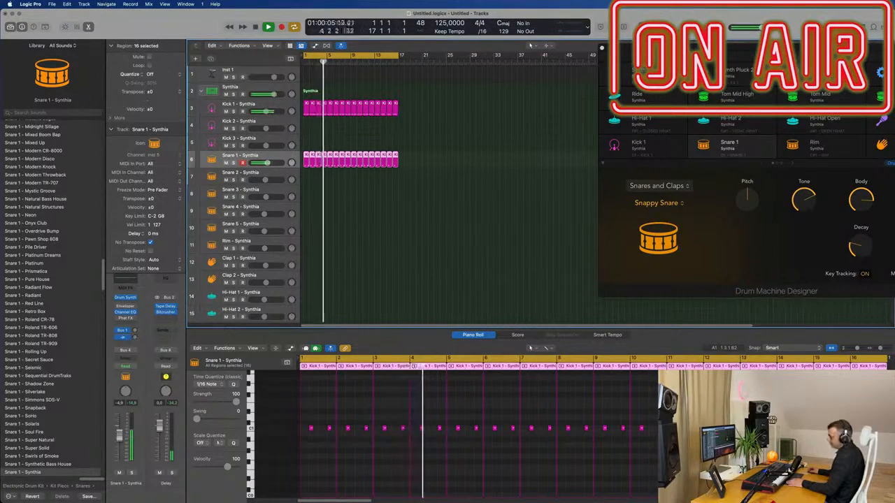
Set the Snare 1 channel's automation mode to Touch and sweep the Snappy Snare's Decay up to about 78% during playback
left_click_drag(804, 49, 685, 57)
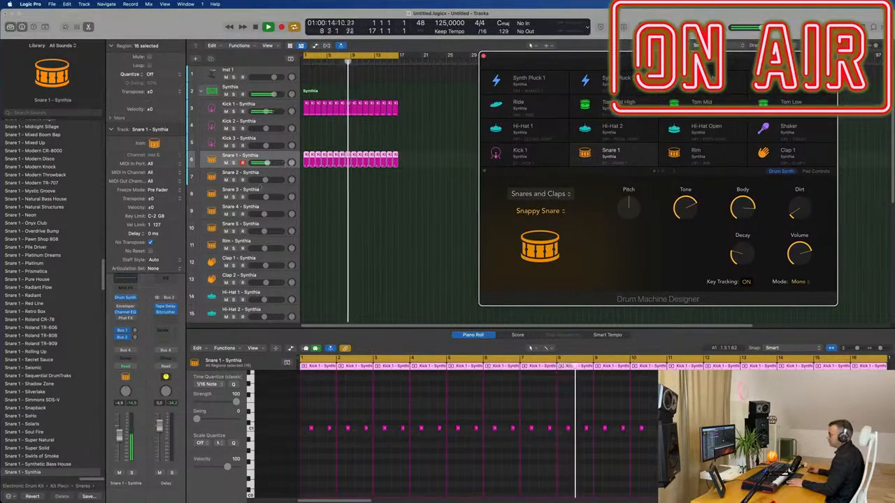
left_click(127, 377)
left_click(133, 377)
left_click(745, 256)
left_click_drag(746, 240, 748, 280)
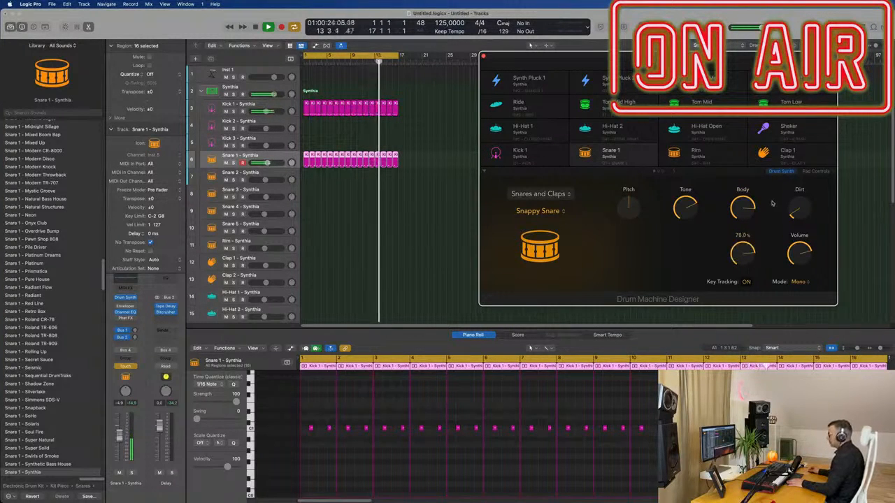
Stop playback, select the Snare 1 track and show the automation lanes
key("space")
key("space")
key("space")
left_click(277, 161)
key("a")
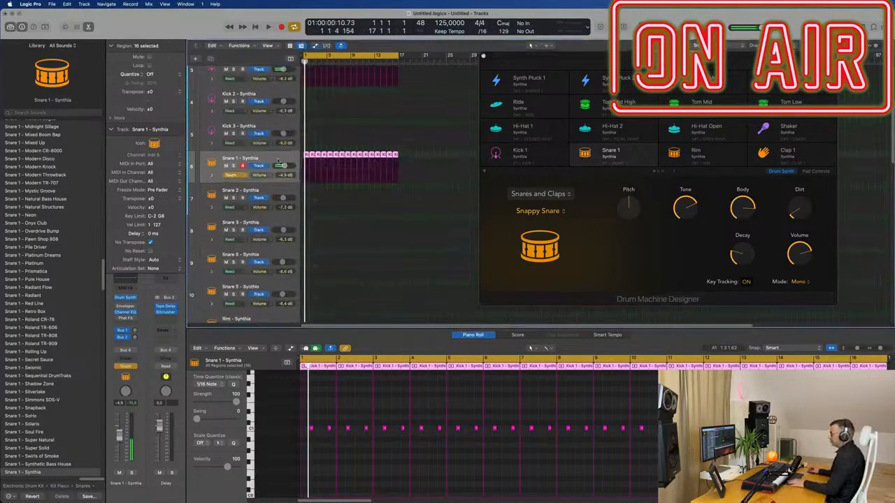
Show the Drum Synth Decay automation on the Snare 1 track, uncover the arrangement and flatten the recorded curve to about 25.3%
left_click(254, 177)
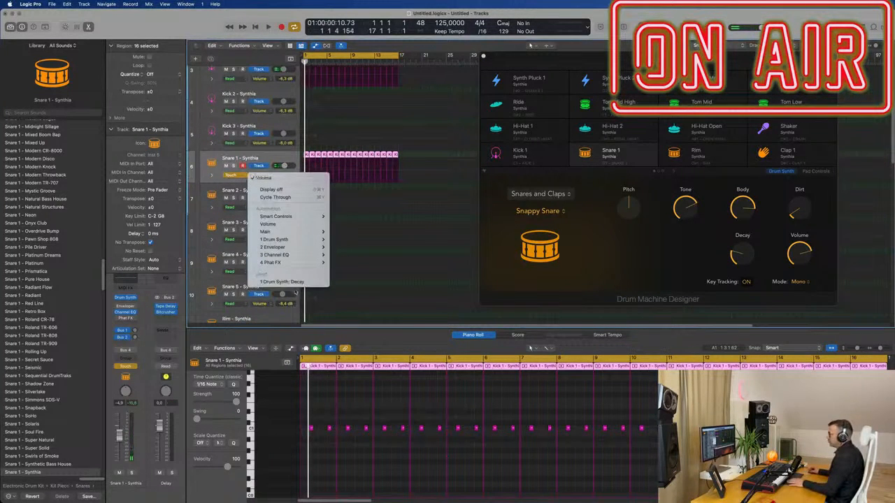
left_click(314, 140)
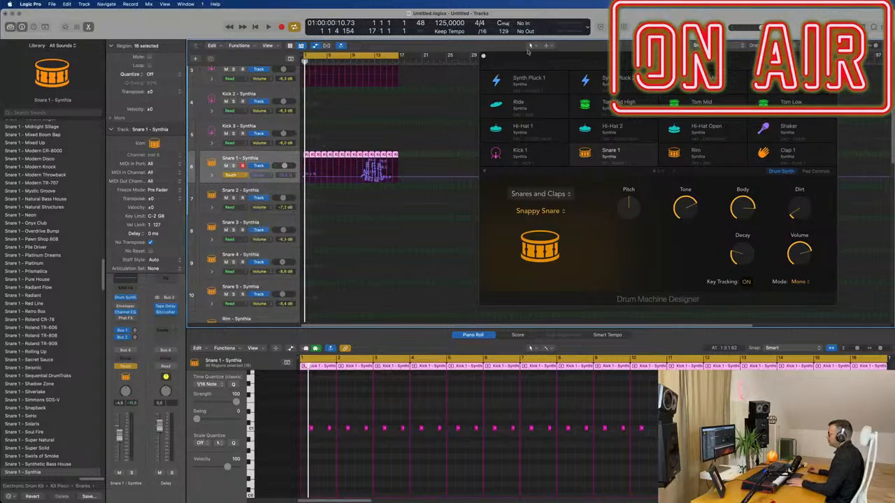
left_click_drag(529, 46, 620, 56)
scroll(397, 194, "down", 1)
left_click_drag(535, 177, 314, 172)
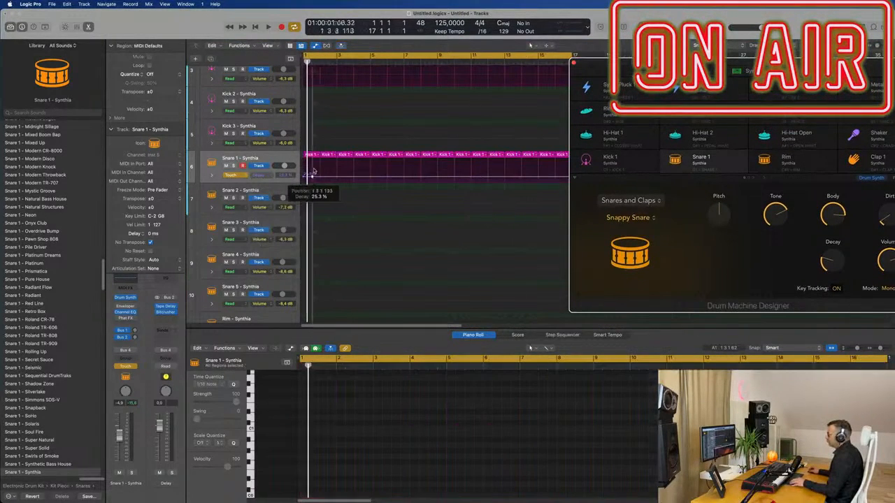
Draw a Decay ramp on Snare 1 rising across bar 2 to about 82.8% and set the track's automation mode to Read
key("space")
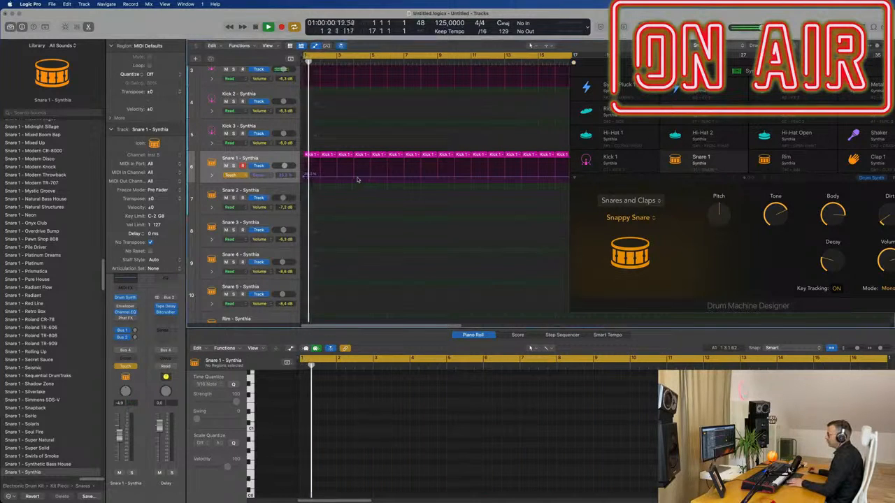
key("space")
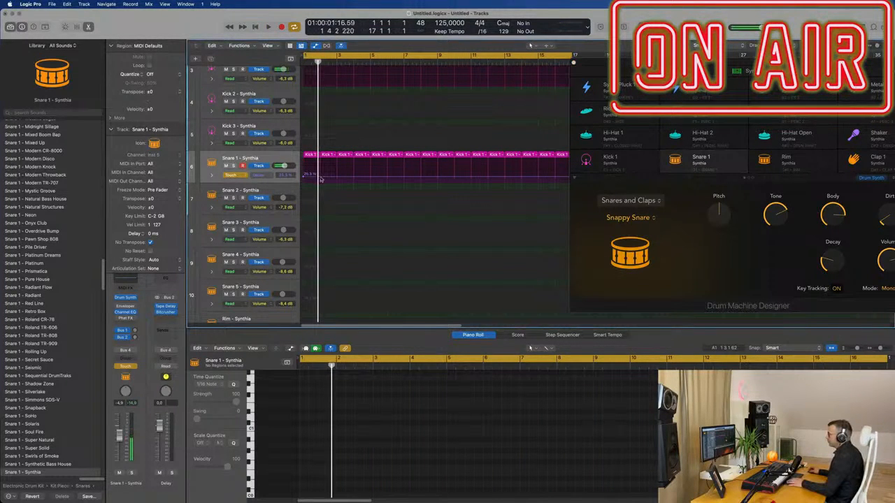
left_click_drag(336, 177, 338, 161)
key("space")
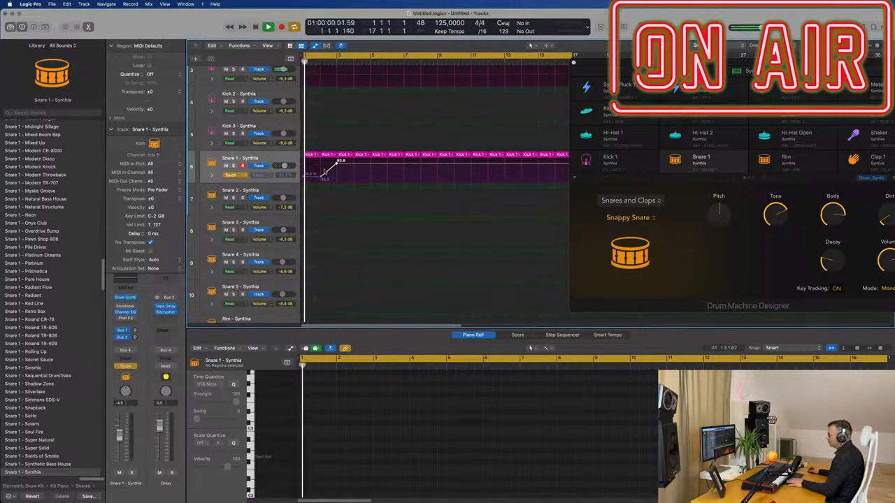
left_click(230, 175)
left_click(236, 168)
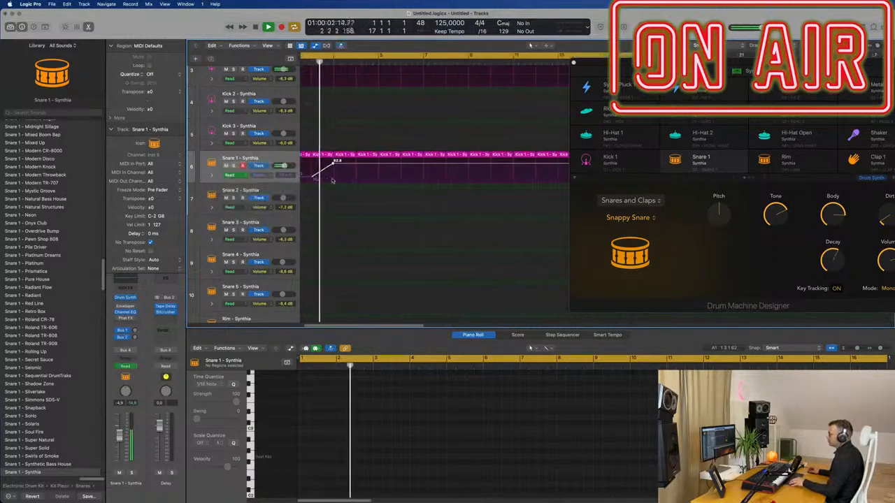
Delete the Snare 1 regions after bar 2 and repeat the two-bar section with its Decay ramp through bar 16
scroll(343, 184, "down", 3)
key("super+space")
key("Escape")
left_click_drag(552, 156, 308, 158)
key("BackSpace")
key("space")
key("super+r")
key("super+r")
key("super+r")
key("super+r")
key("super+r")
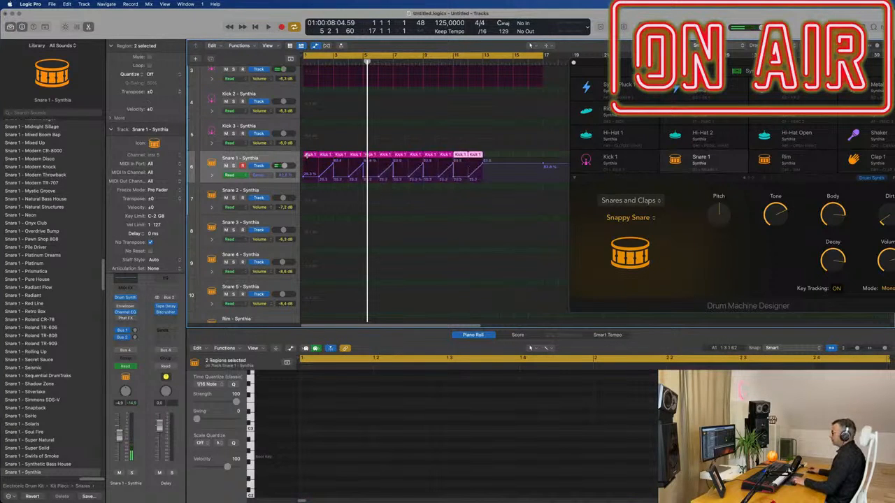
Name all regions by their tracks, play the beat and reposition the Drum Machine Designer window
key("super+a")
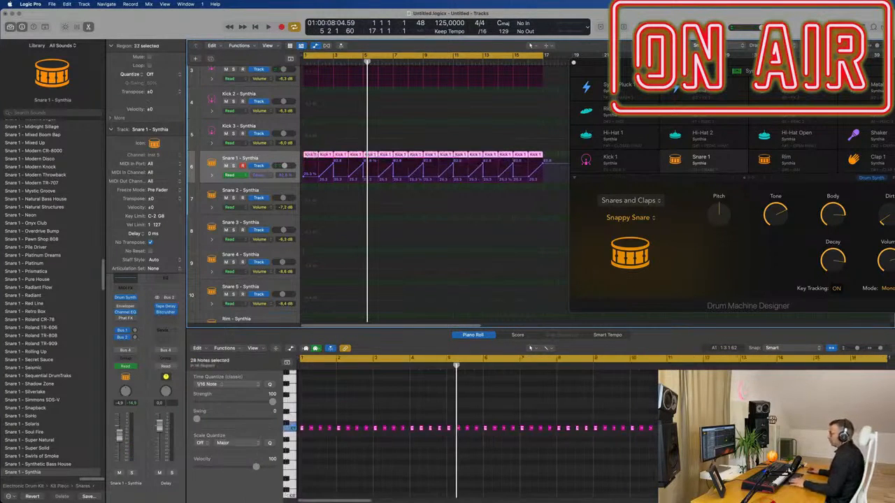
right_click(338, 154)
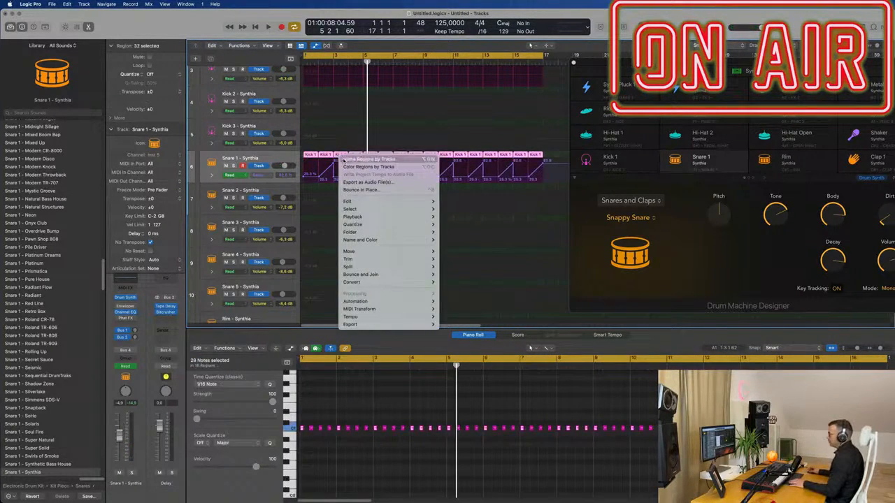
left_click(342, 159)
key("space")
left_click_drag(706, 65, 597, 52)
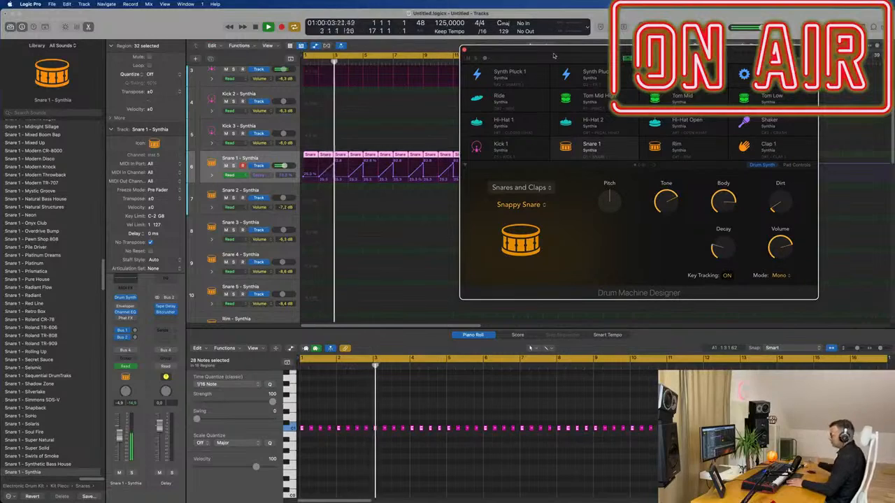
left_click_drag(553, 56, 560, 84)
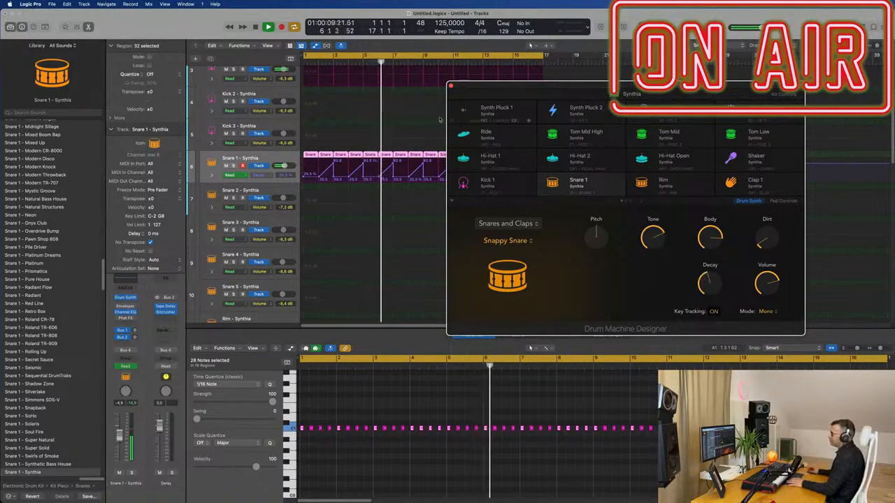
Set the Snare 1 channel to Touch automation and record a rising Bus 2 send level during playback
left_click(274, 155)
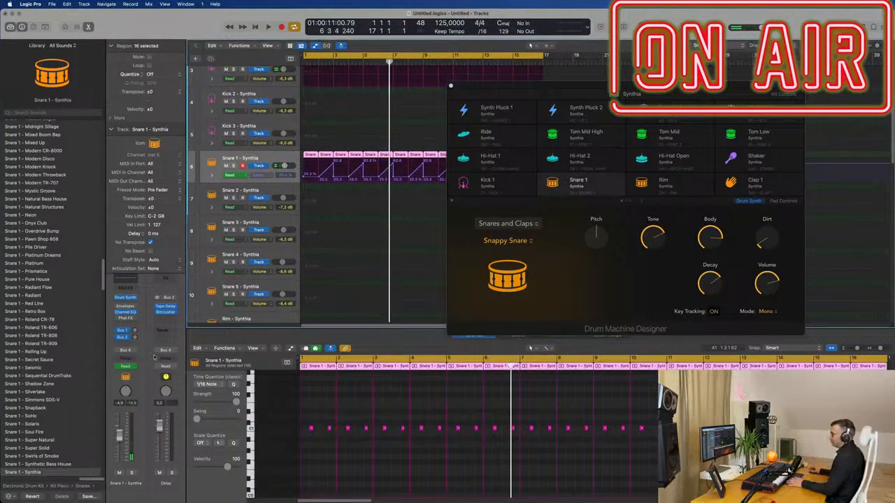
left_click(126, 366)
left_click(126, 375)
key("space")
left_click_drag(135, 338, 133, 313)
key("space")
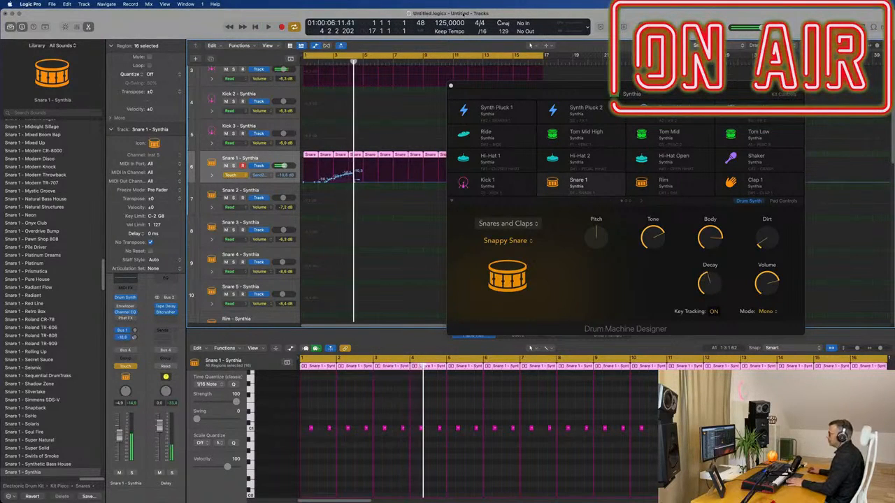
Close Drum Machine Designer and replace the recorded send curve with a four-bar ramp to about -3.3 dB that drops back at bar 5
left_click(451, 87)
left_click_drag(352, 226, 302, 226)
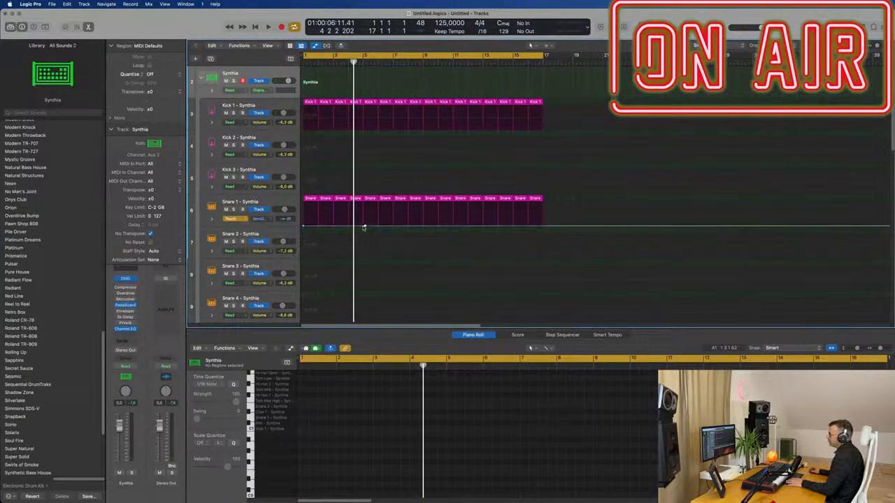
left_click_drag(362, 225, 364, 211)
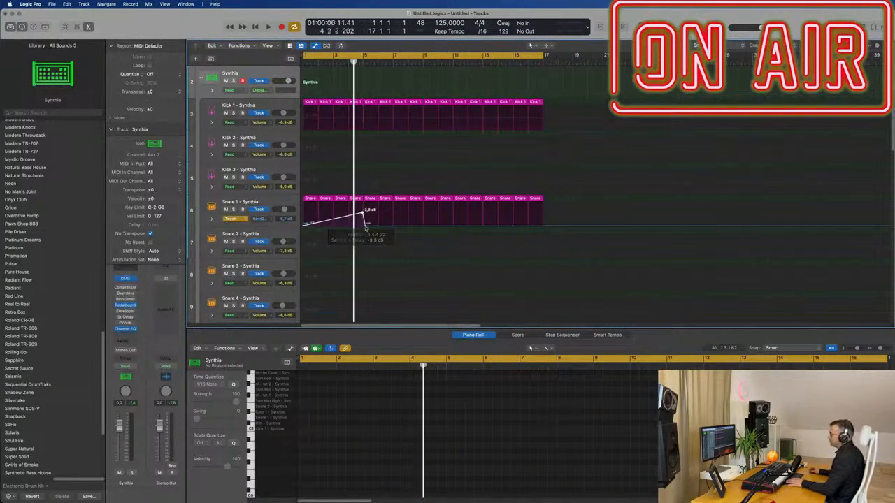
left_click(364, 224)
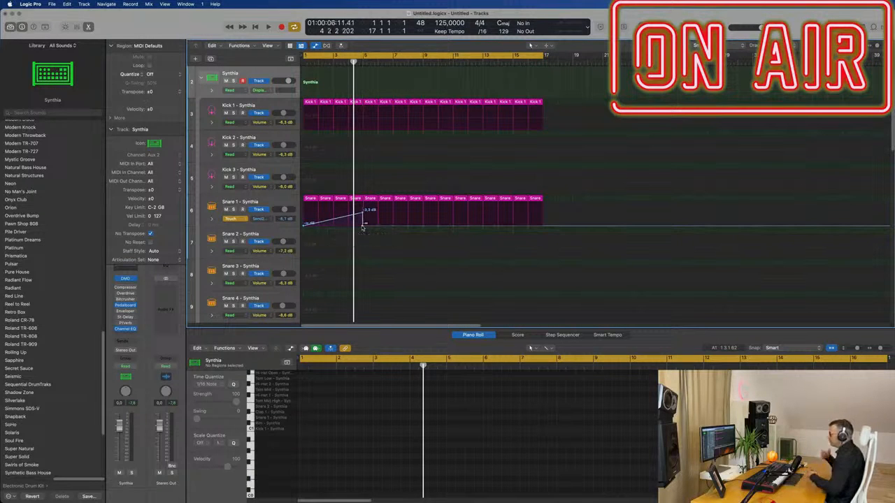
Play the beat with the send ramp and switch the Snare 1 track's automation mode to Read
key("space")
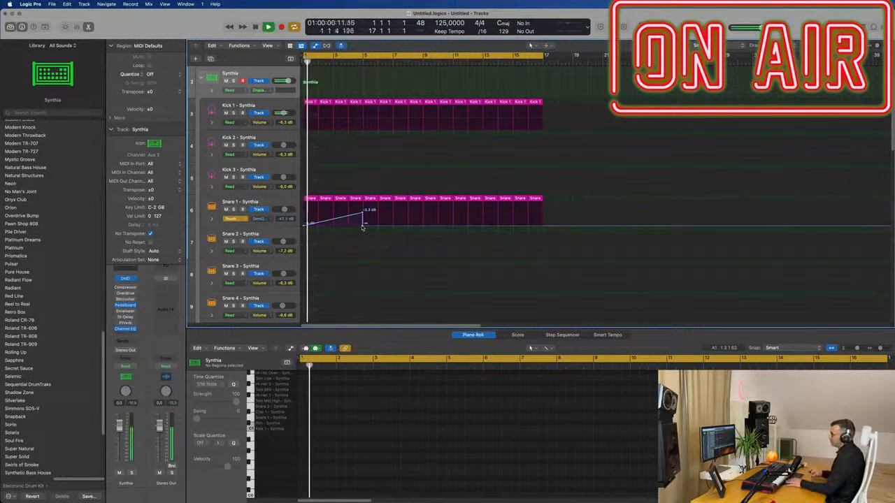
left_click(228, 219)
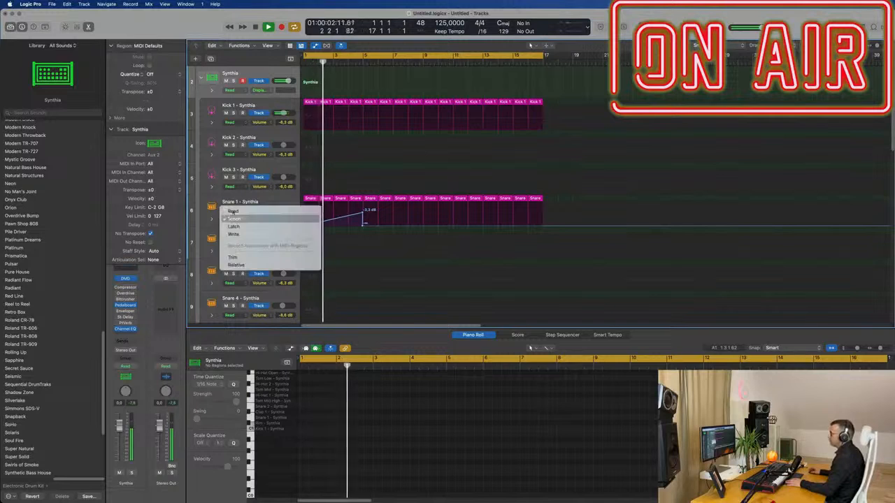
left_click(241, 211)
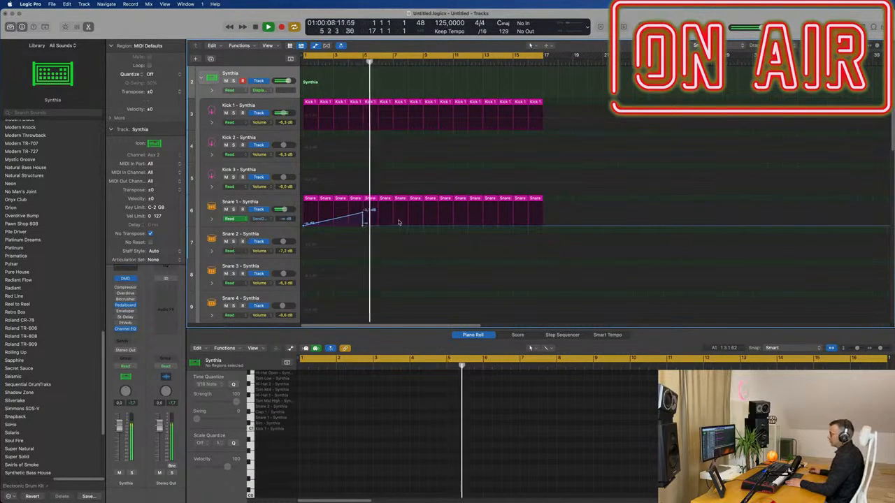
key("space")
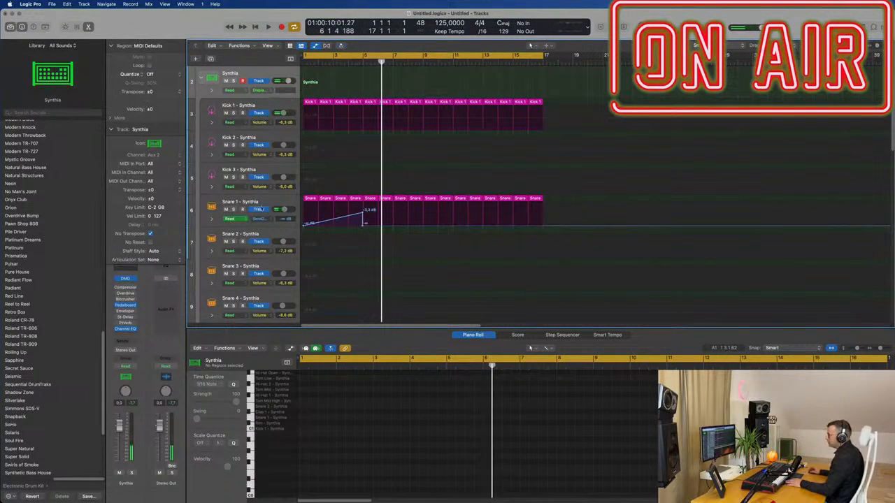
Show the Delay channel fed by Snare 1's Bus 2 send and play the beat from the start
left_click(273, 201)
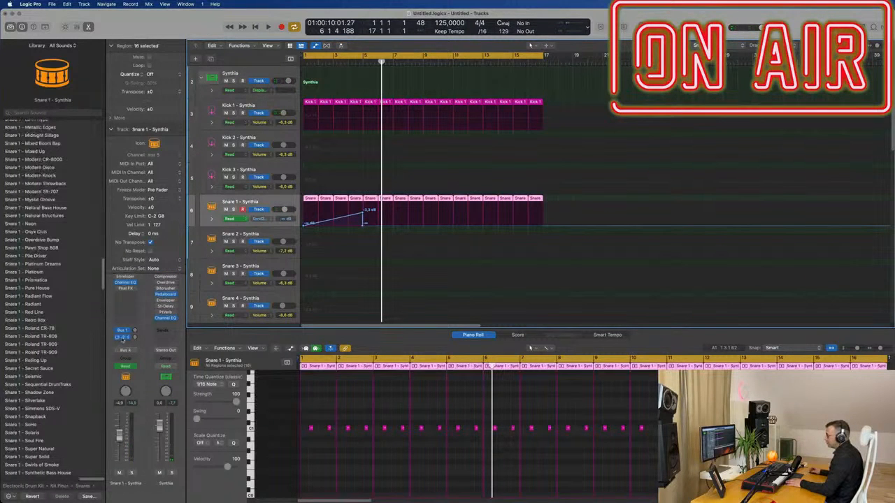
left_click(123, 339)
left_click(163, 287)
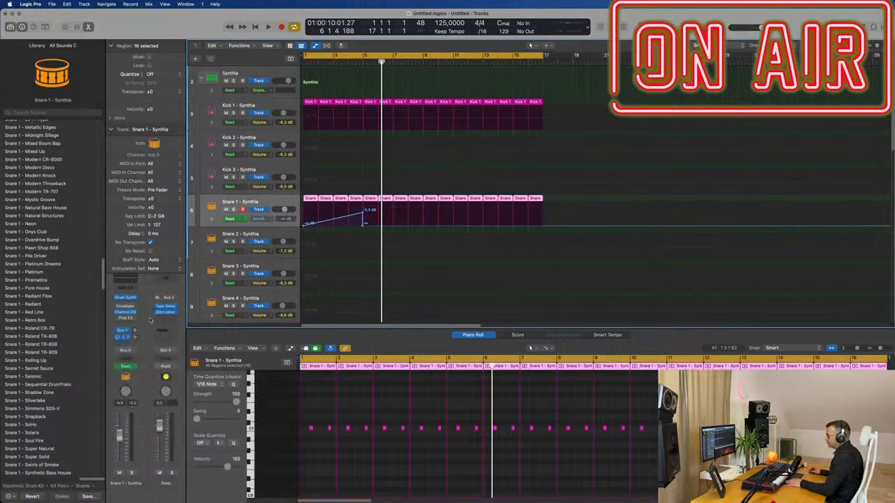
key("Return")
key("space")
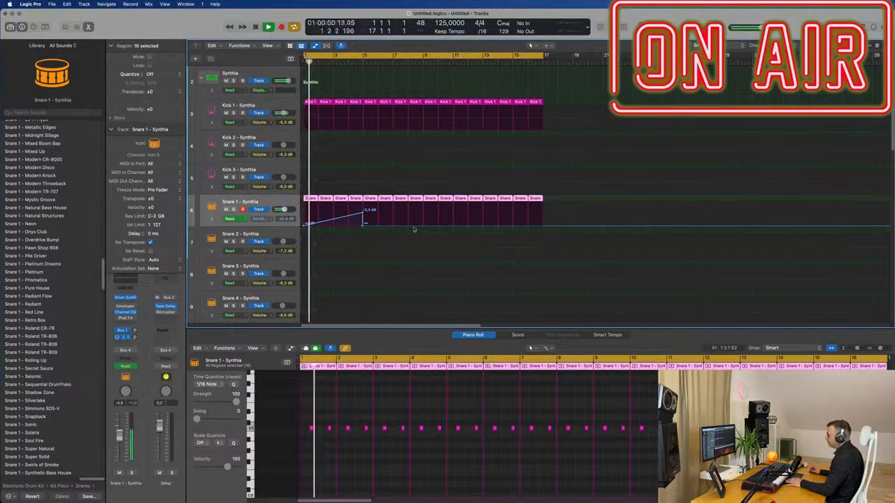
Delete the Snare 1 regions after bar 4 and repeat the four-bar section with its send ramp three times, then play it
left_click_drag(557, 198, 286, 199)
key("Delete")
key("super+r")
key("super+r")
key("super+r")
key("space")
left_click(272, 201)
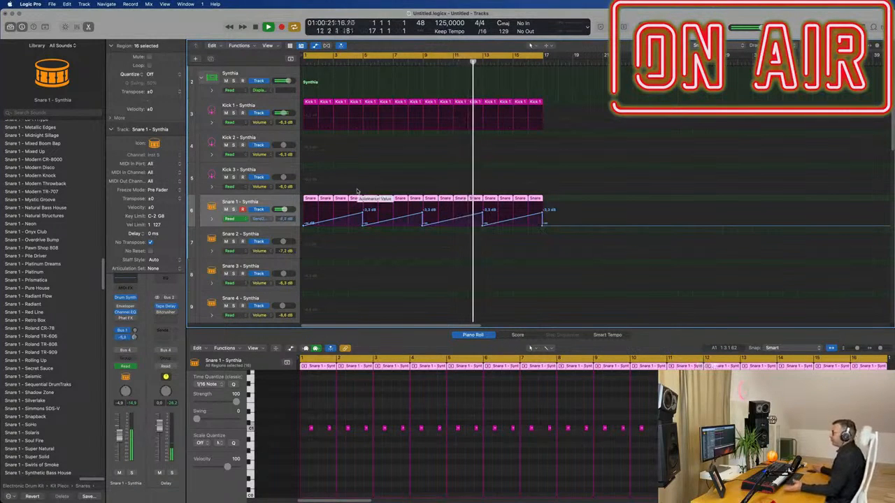
Hide the automation lanes for all tracks in the arrangement
scroll(335, 226, "down", 3)
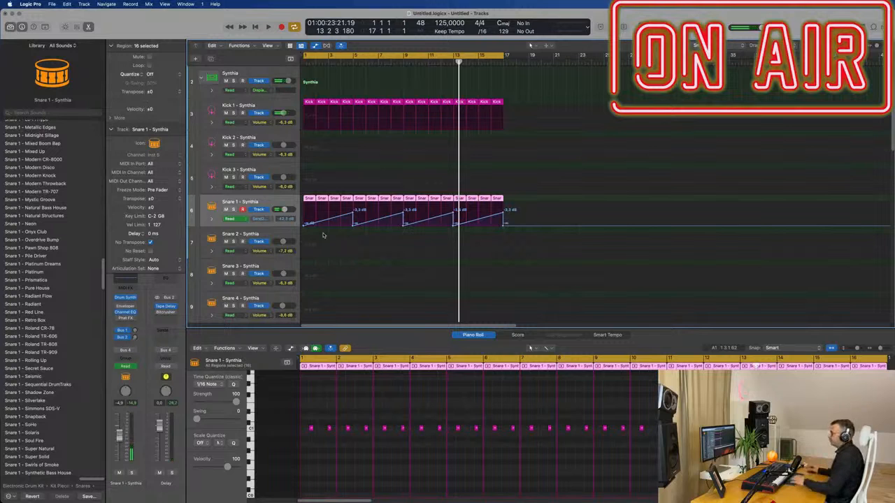
scroll(320, 243, "down", 3)
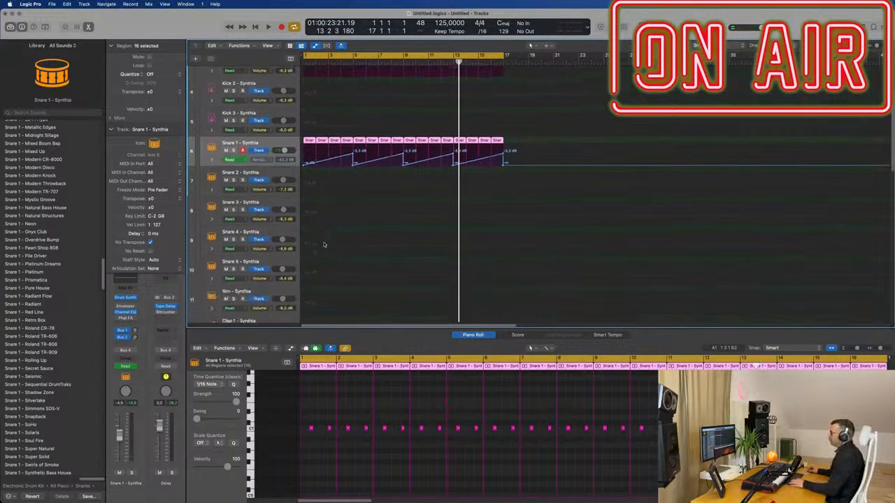
key("a")
scroll(324, 244, "down", 3)
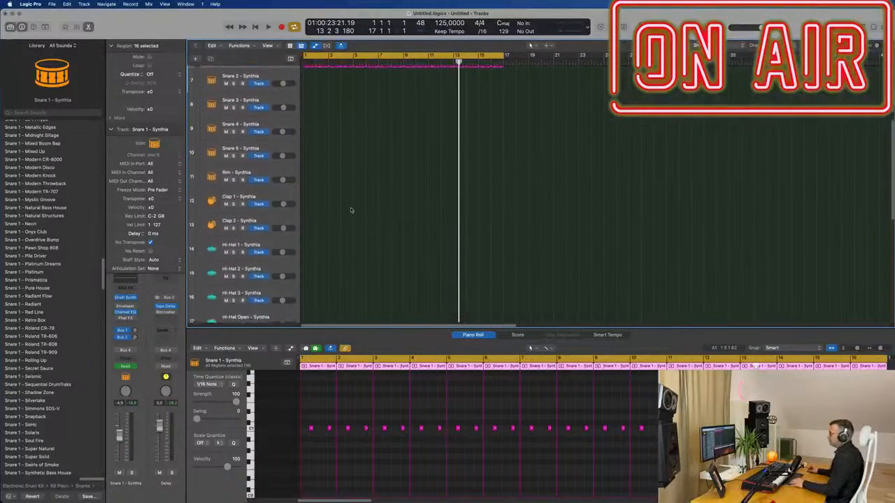
scroll(350, 210, "up", 4)
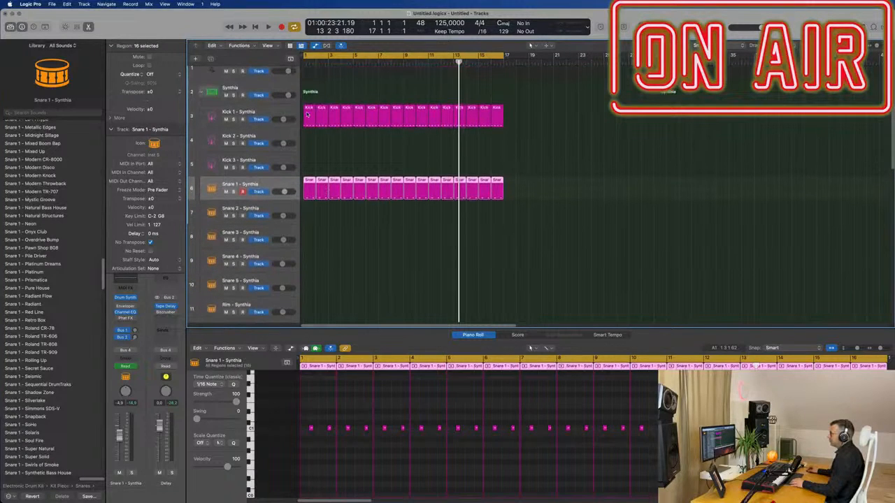
Copy the first Kick 1 region to bar 1 of the Hi-Hat 1 track
left_click(310, 110)
left_click_drag(310, 110, 322, 238)
scroll(339, 261, "down", 3)
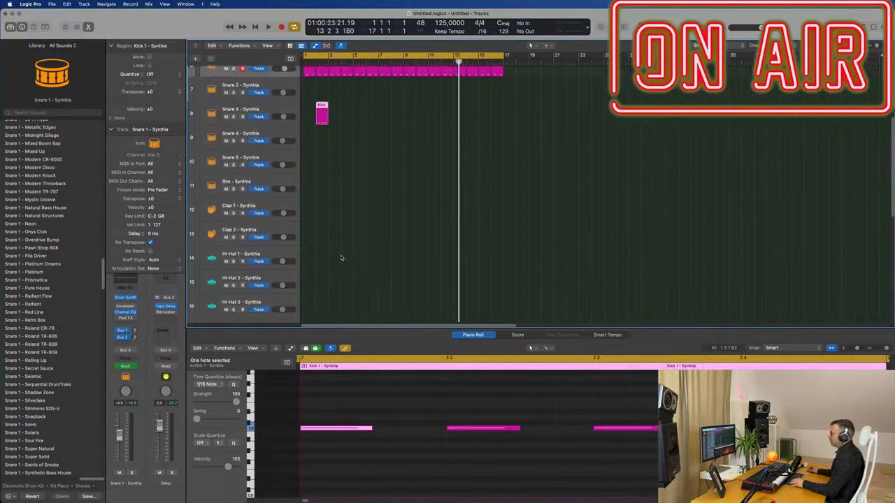
left_click_drag(322, 105, 309, 261)
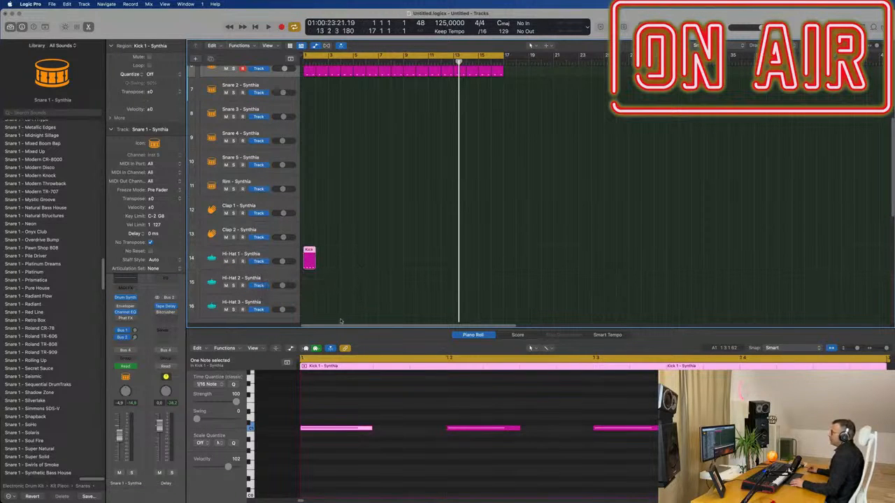
Shorten the four notes in the Hi-Hat 1 region to about a sixteenth, shift them to the offbeats and play the result
scroll(371, 434, "down", 2)
left_click_drag(341, 406, 692, 476)
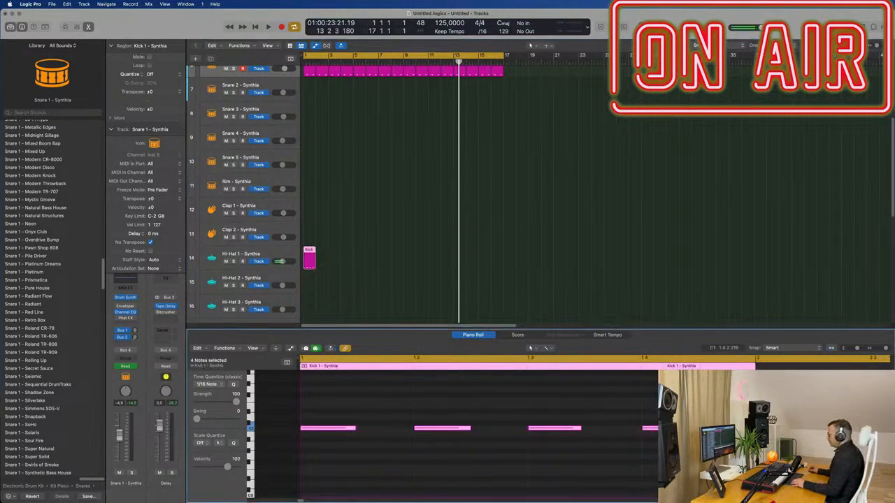
left_click_drag(691, 428, 669, 428)
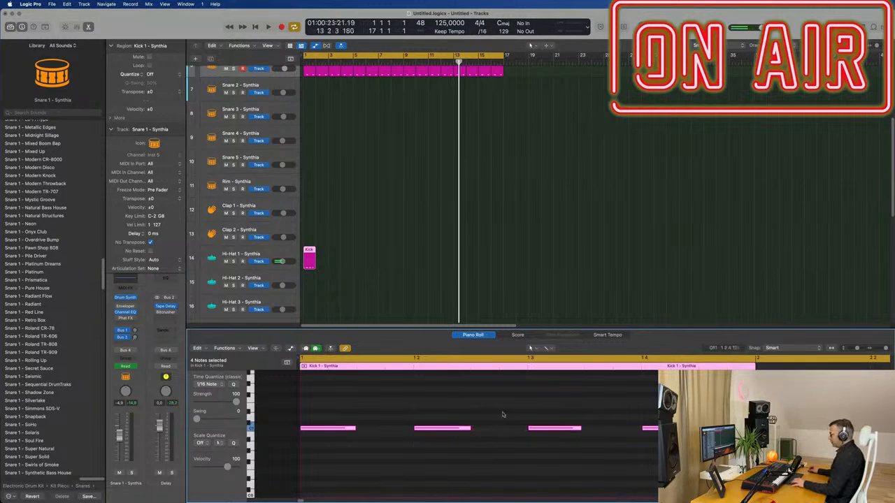
left_click_drag(355, 428, 374, 432)
key("space")
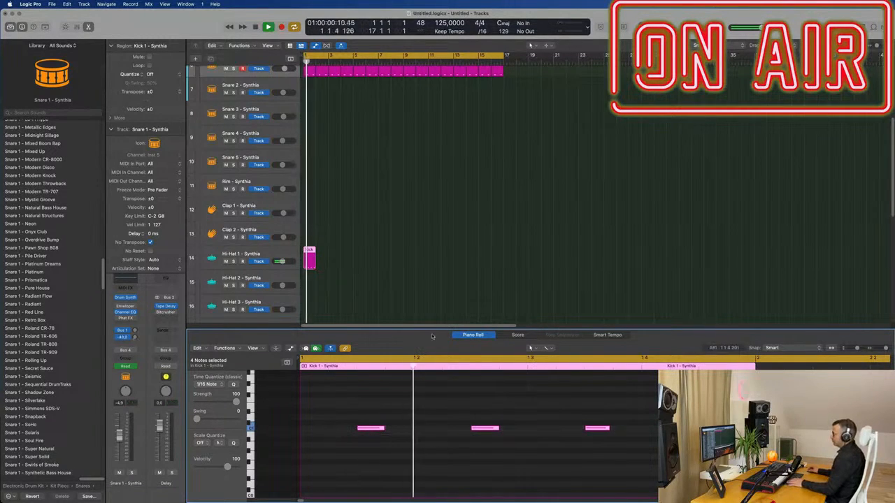
Repeat the one-bar offbeat region on the Hi-Hat 1 track through bar 16
left_click(368, 263)
left_click_drag(271, 269, 266, 268)
key("super+r")
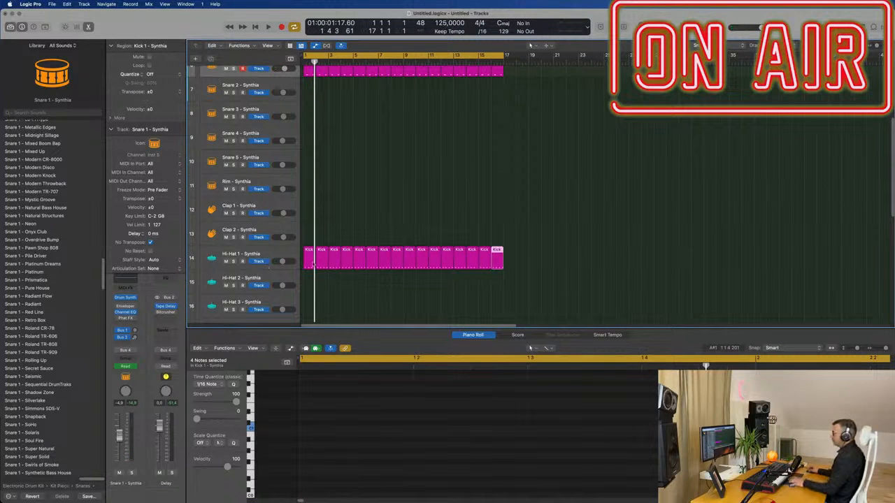
Name all regions in the arrangement after their tracks and start playback
key("super+a")
right_click(361, 256)
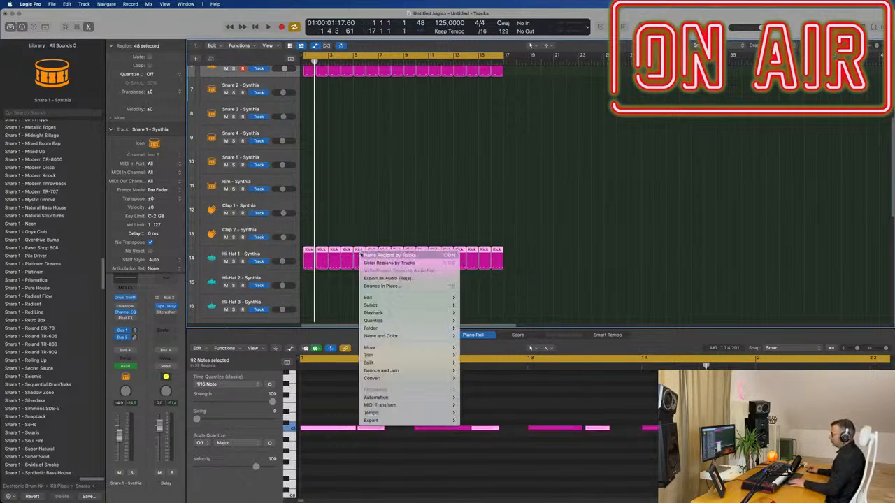
left_click(389, 256)
key("space")
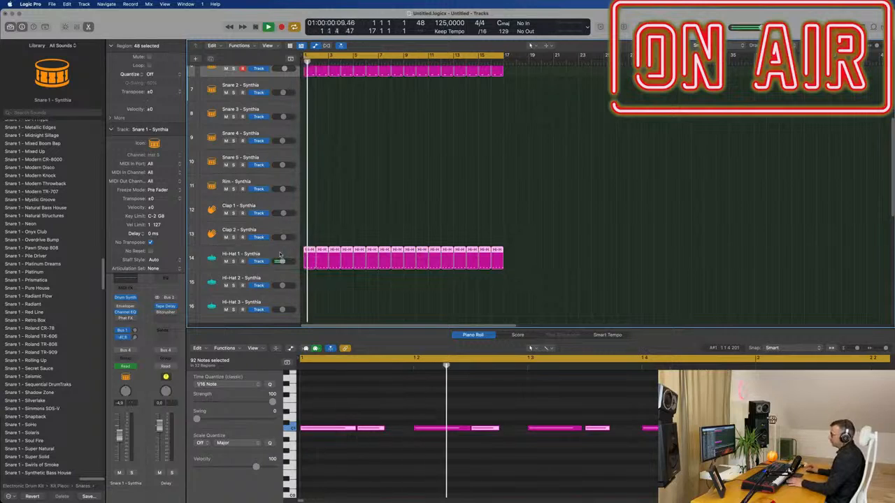
Adjust the Bus 1 send level on the Hi-Hat 1 track during playback
left_click(267, 257)
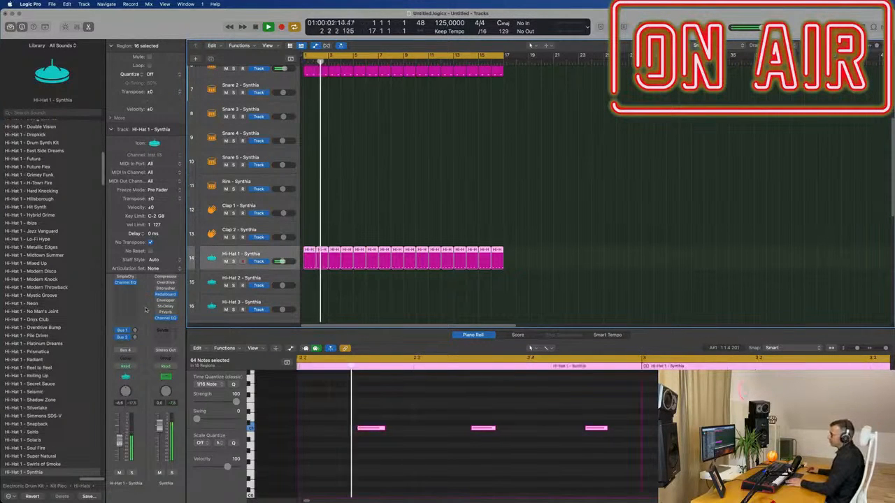
mouse_move(134, 332)
left_mouse_down()
mouse_move(138, 316)
mouse_move(136, 339)
left_mouse_up()
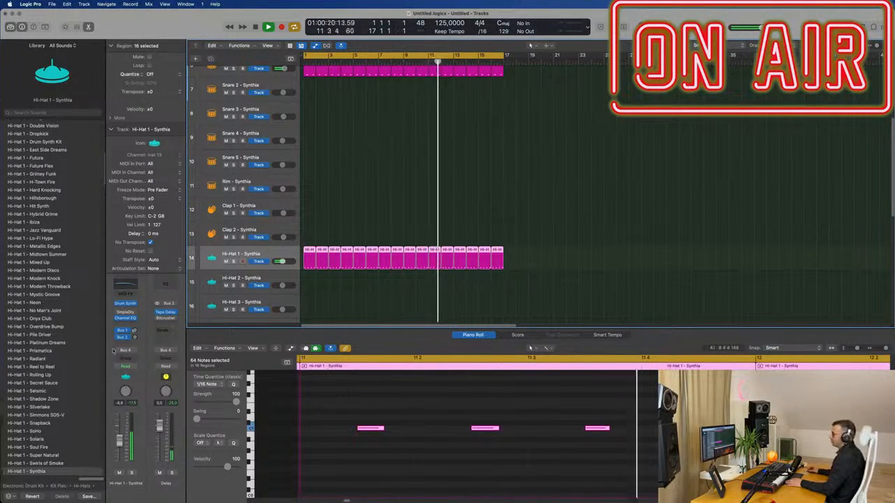
Shape Hi-Hat 1 in Drum Synth: remove dirt, raise attack slightly, reduce crush, set decay to about 24% and character to about 72%
left_click(125, 303)
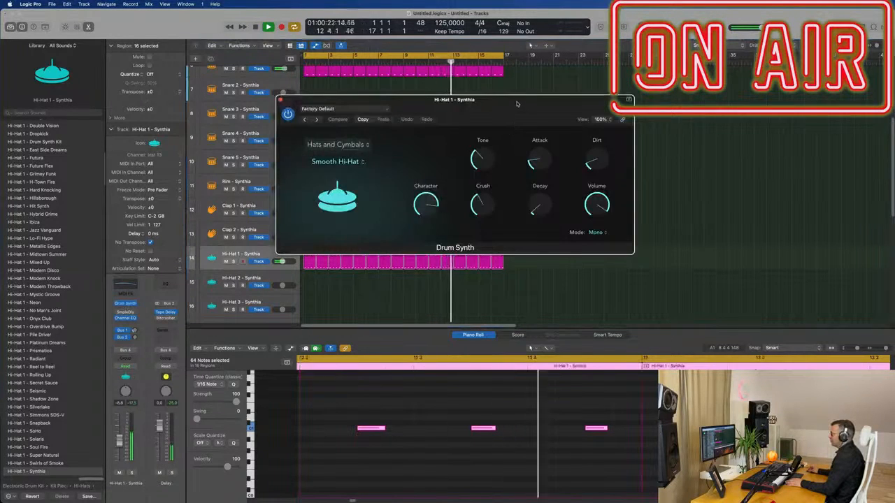
left_click_drag(528, 98, 585, 118)
left_click_drag(600, 203, 593, 219)
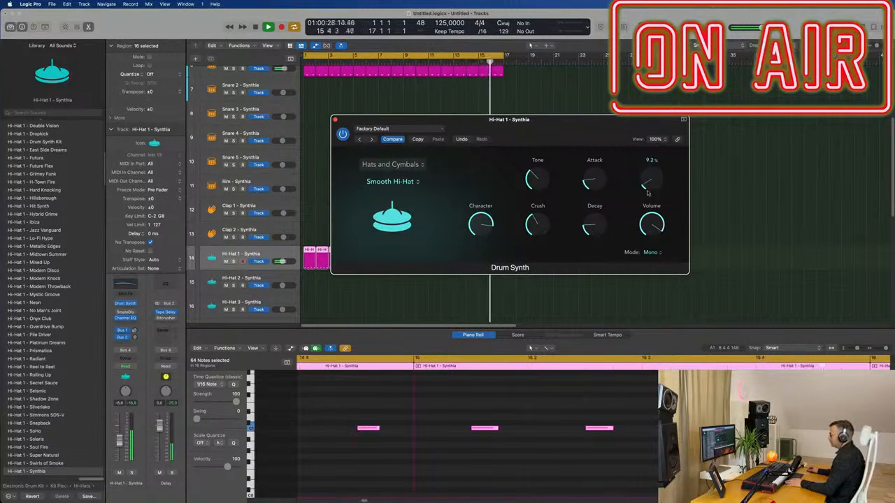
left_click_drag(648, 181, 648, 217)
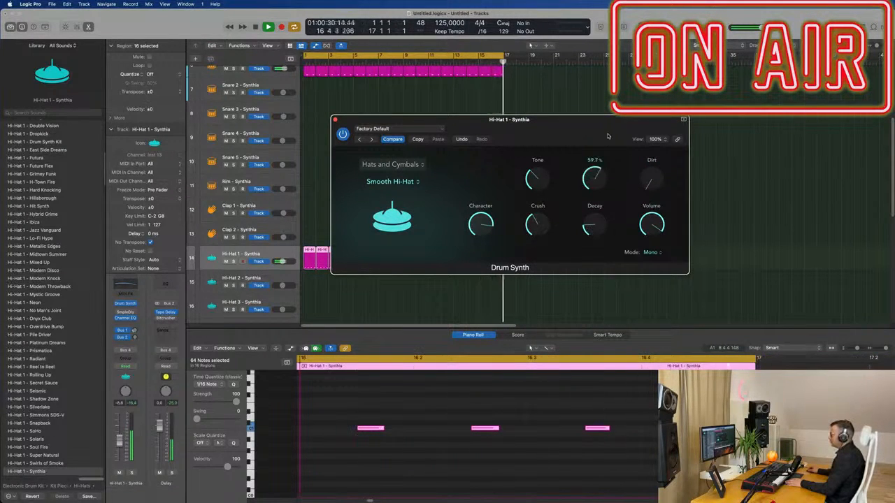
mouse_move(593, 179)
left_mouse_down()
mouse_move(592, 219)
mouse_move(591, 172)
left_mouse_up()
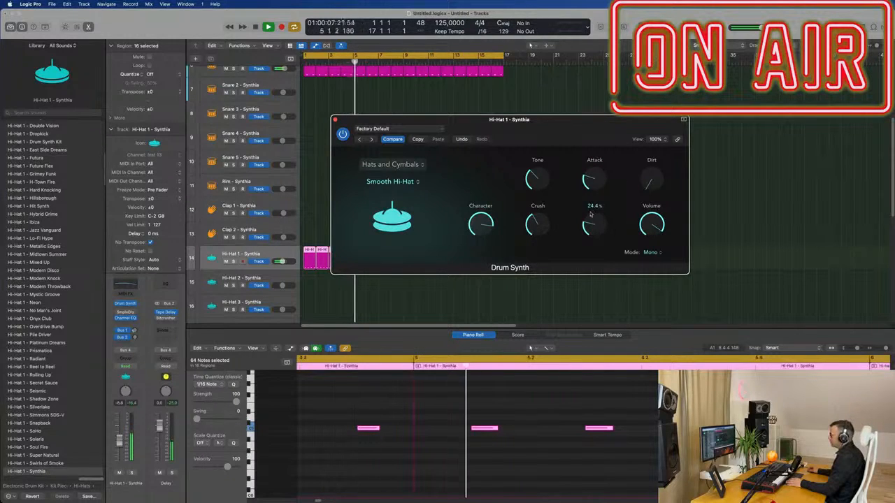
left_click_drag(542, 210, 542, 218)
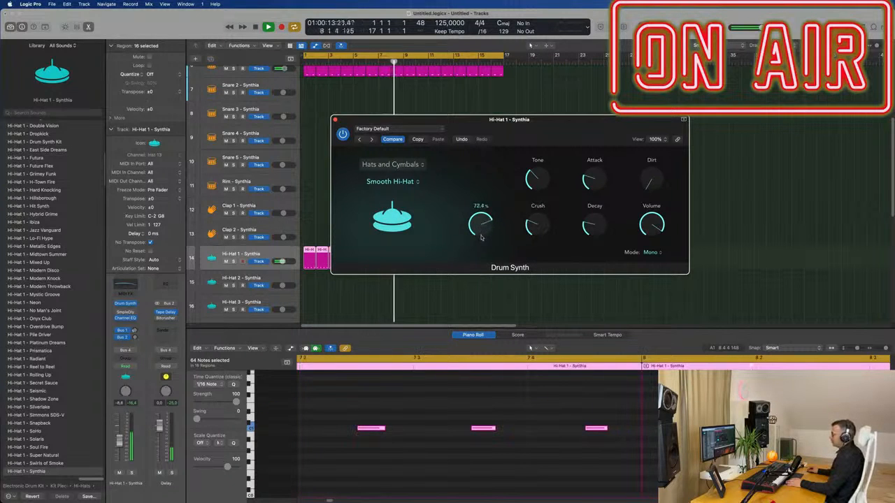
left_click_drag(503, 122, 538, 120)
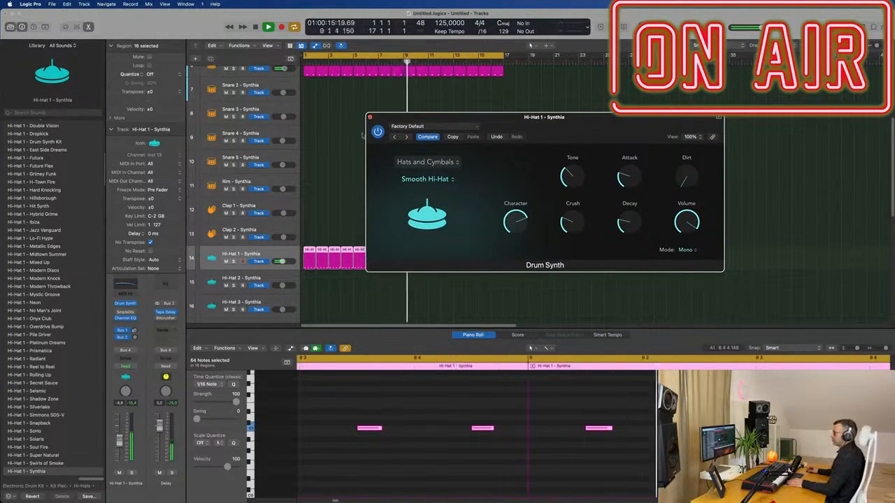
left_click(369, 118)
Zoom out the arrangement to show more tracks and slightly lower the Snare 1 track's volume
key("super+Left")
key("super+Up")
key("super+Up")
key("super+Up")
key("super+Up")
scroll(353, 153, "up", 1)
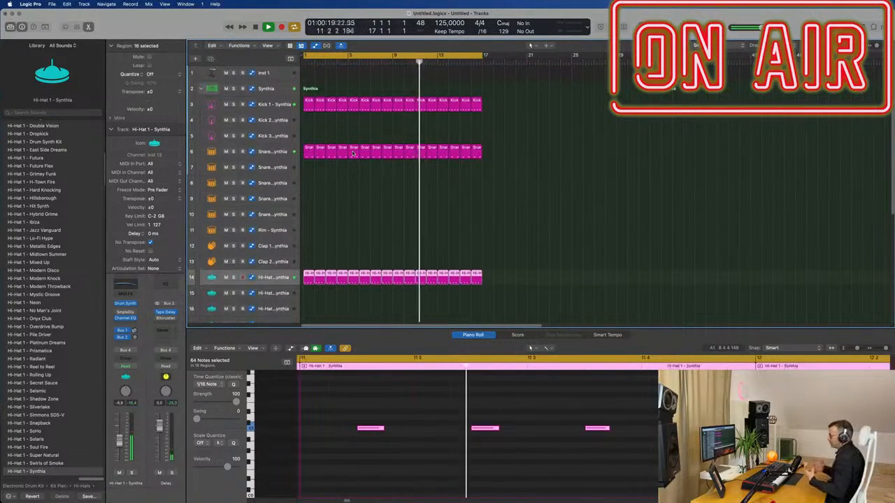
left_click(283, 151)
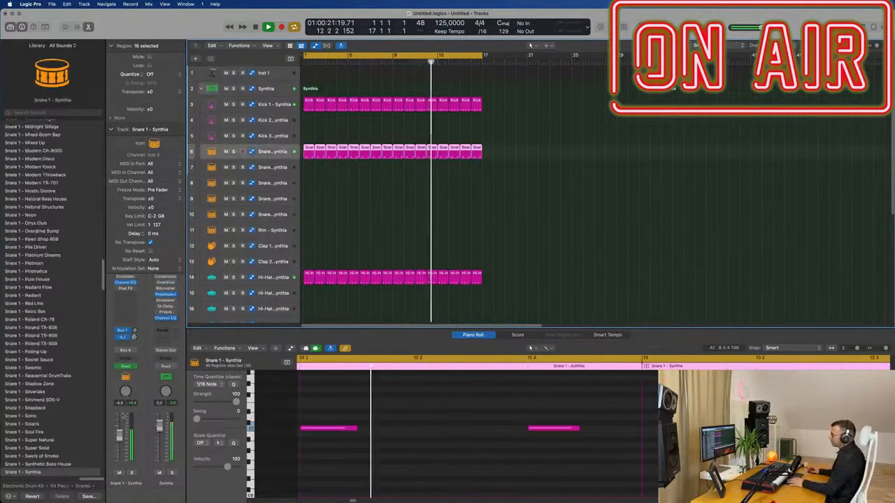
scroll(361, 255, "down", 5)
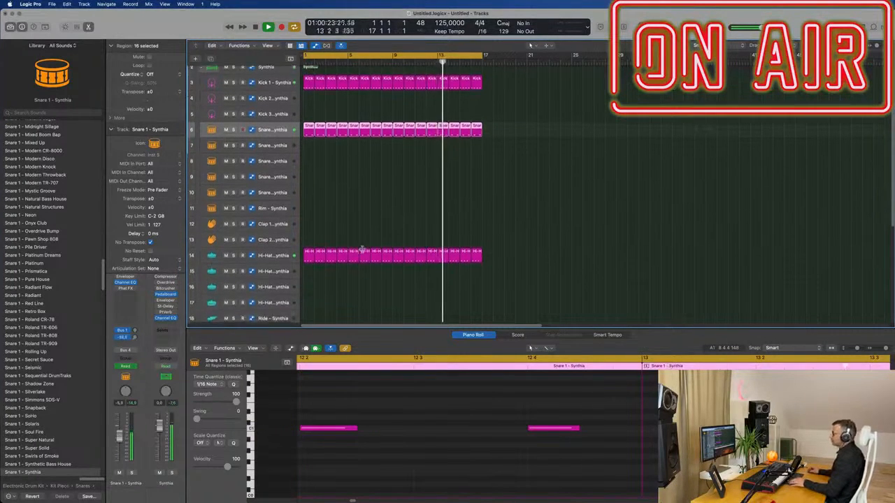
Copy the first Hi-Hat 1 region to bar 1 of the Shaker track
left_click(269, 239)
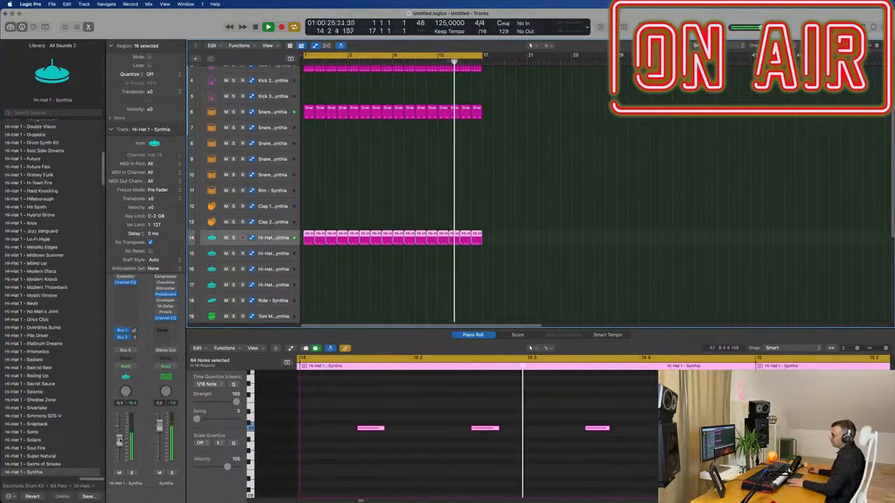
scroll(317, 194, "down", 5)
scroll(332, 248, "down", 5)
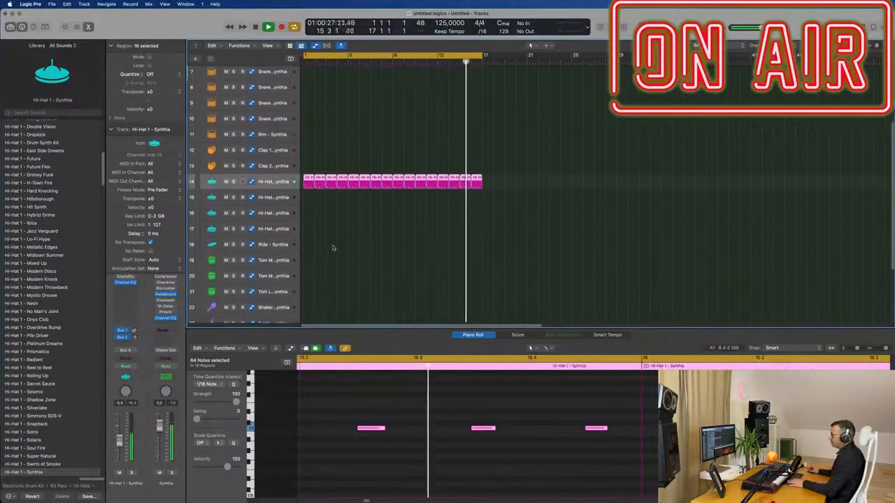
left_click(349, 250)
scroll(349, 250, "down", 2)
left_click(308, 116)
left_click_drag(310, 133, 309, 247)
Move and duplicate the shaker region's four notes to fill the first, second and fourth sixteenth of every beat
left_click_drag(355, 404, 772, 449)
key("space")
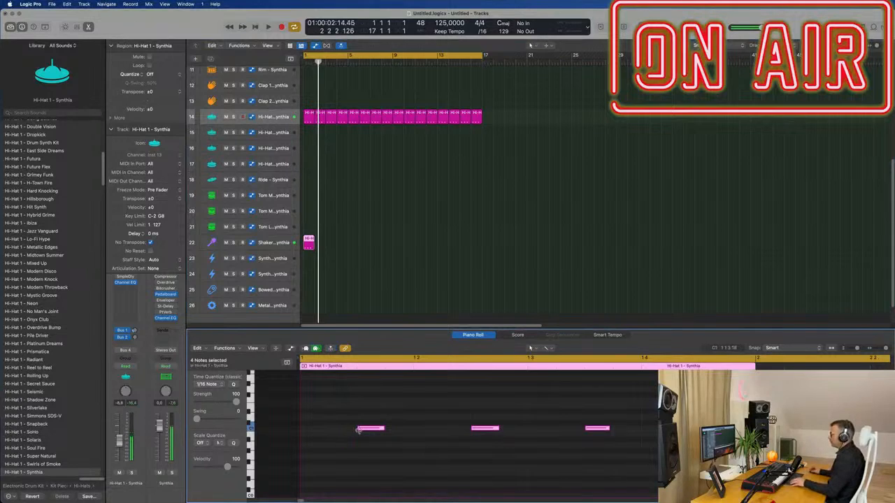
left_click_drag(366, 430, 311, 431)
left_click_drag(376, 430, 402, 431)
key("super+Left")
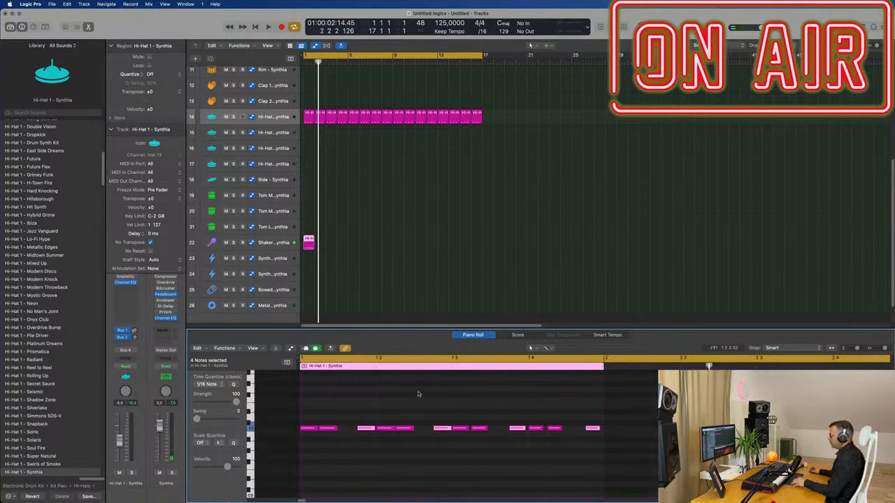
Transpose all twelve notes of the shaker region and lower the Shaker track's volume while listening from the start
left_click(285, 242)
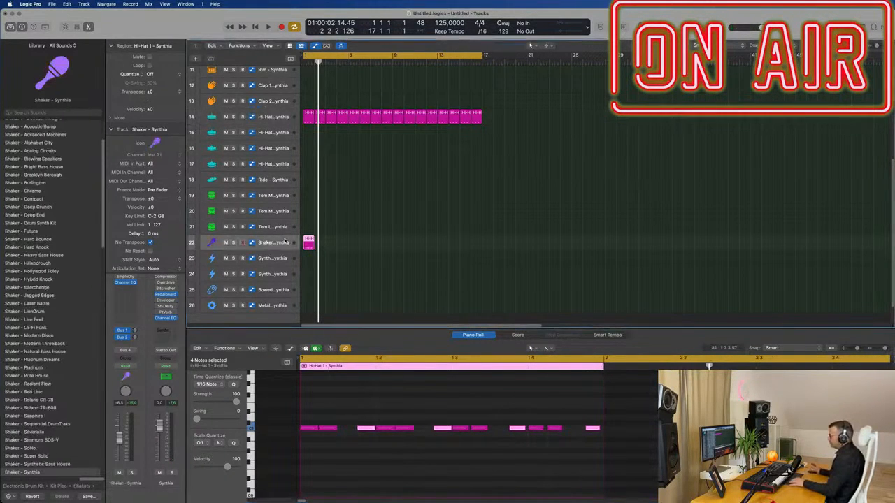
key("Return")
key("space")
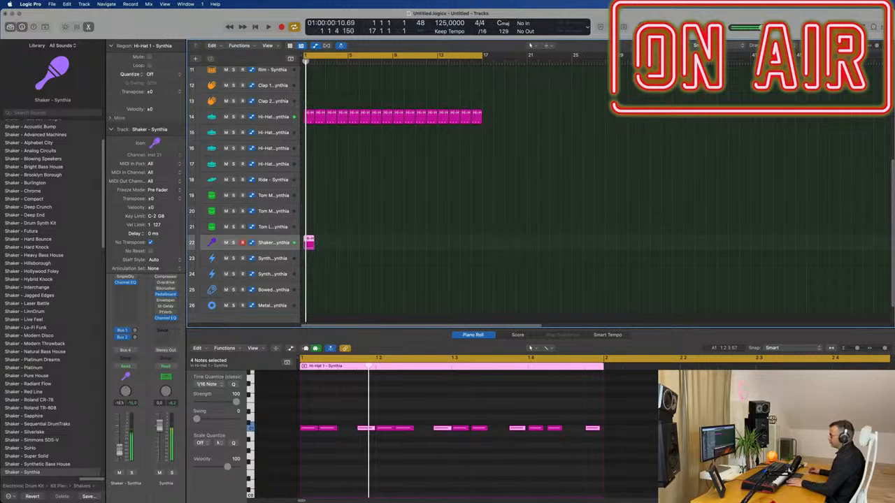
key("super+a")
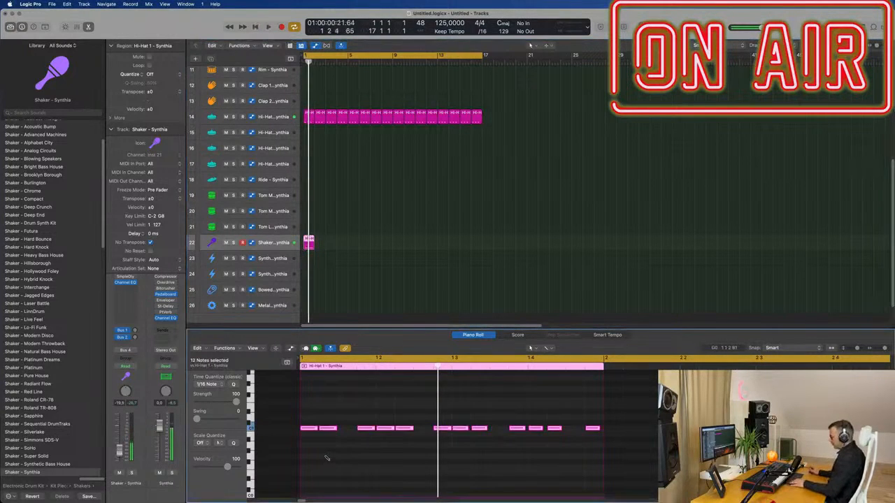
key("Delete")
key("space")
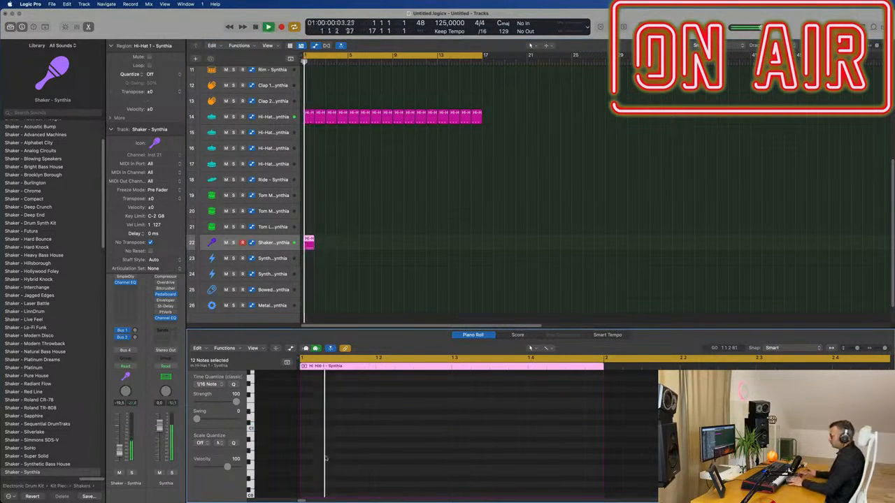
scroll(341, 242, "down", 2)
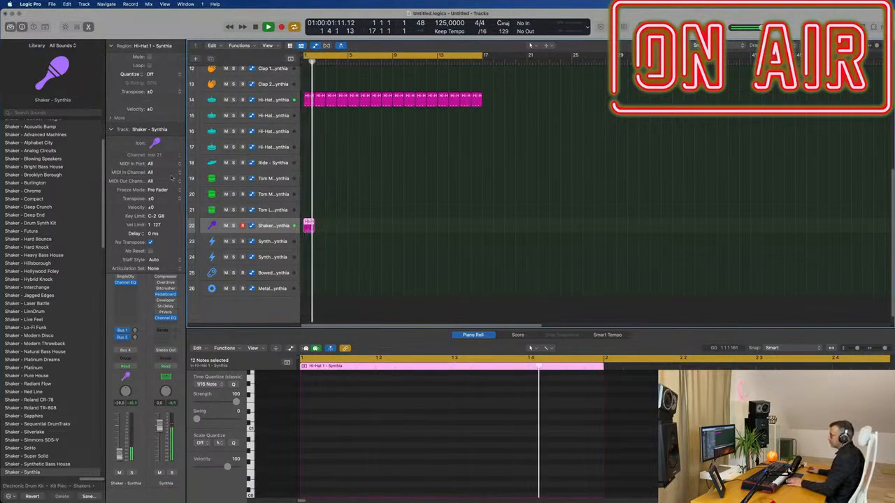
Open and switch on the Sample Delay plug-in on the Shaker track
left_click(125, 277)
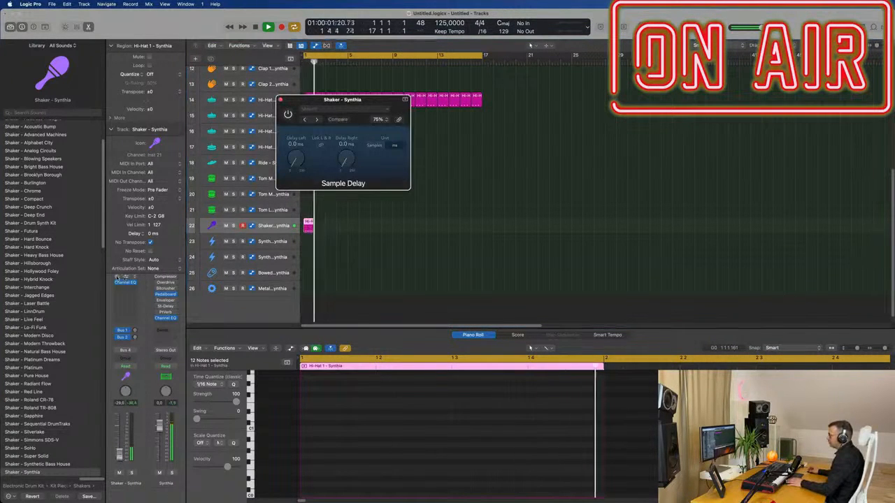
left_click_drag(335, 99, 439, 131)
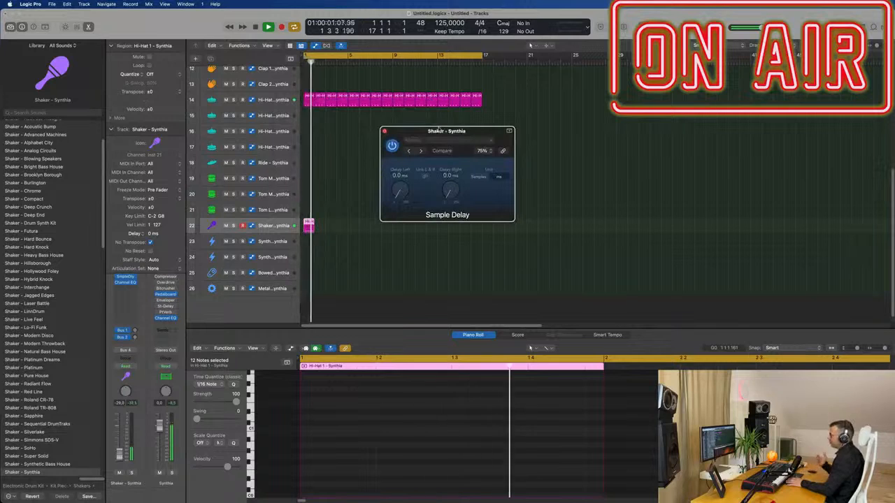
Stop playback and repeat the one-bar shaker region through bar 17
key("space")
left_click_drag(335, 296, 308, 219)
key("super+r")
key("super+r")
key("super+r")
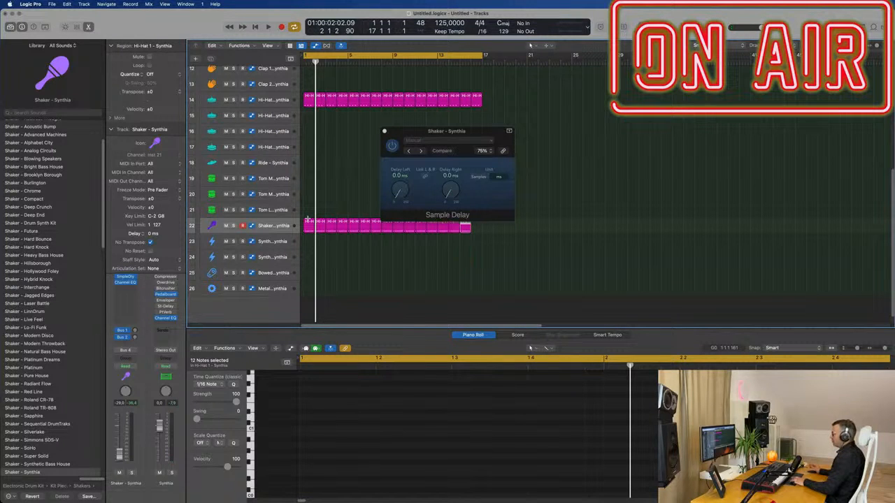
Set the shaker's Sample Delay to 3.0 ms on the left and 6.0 ms on the right during playback
left_click_drag(461, 134, 474, 147)
key("space")
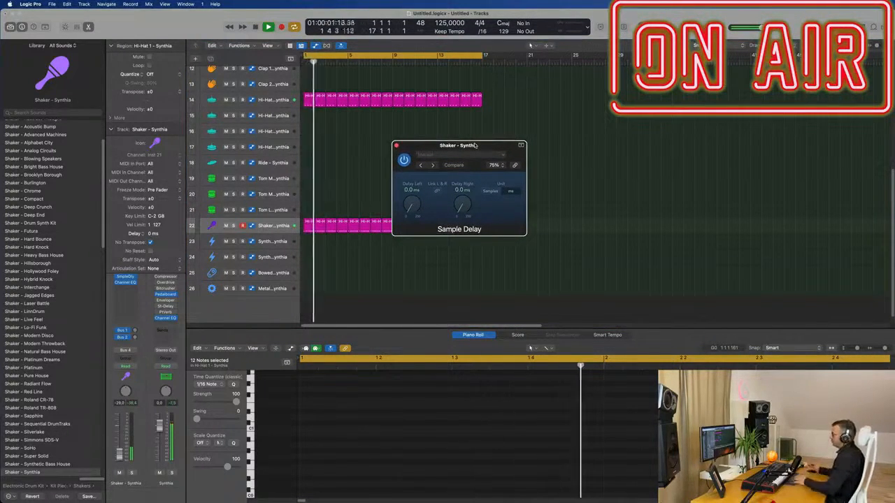
left_click_drag(420, 209, 414, 207)
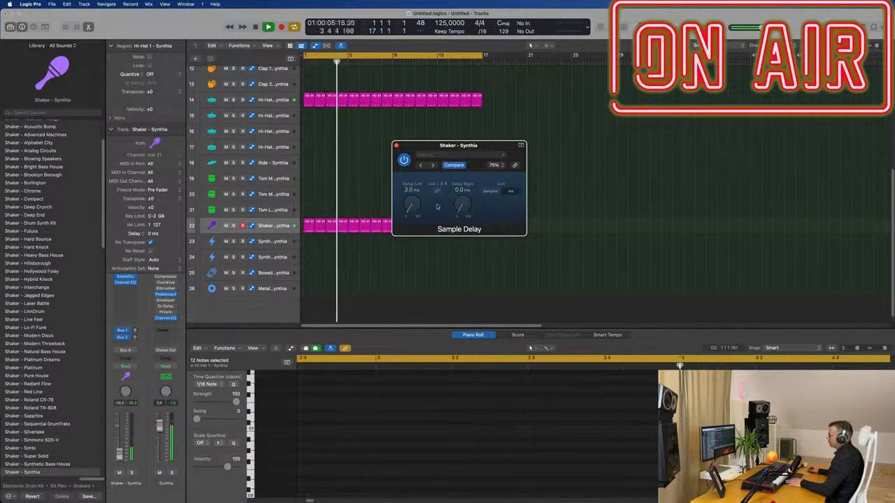
left_click_drag(460, 208, 460, 204)
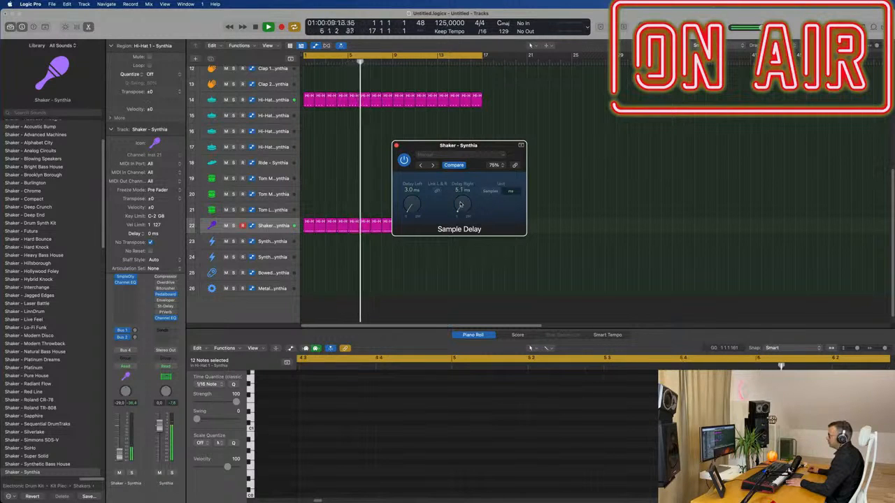
left_click_drag(461, 204, 461, 189)
type("6")
key("Return")
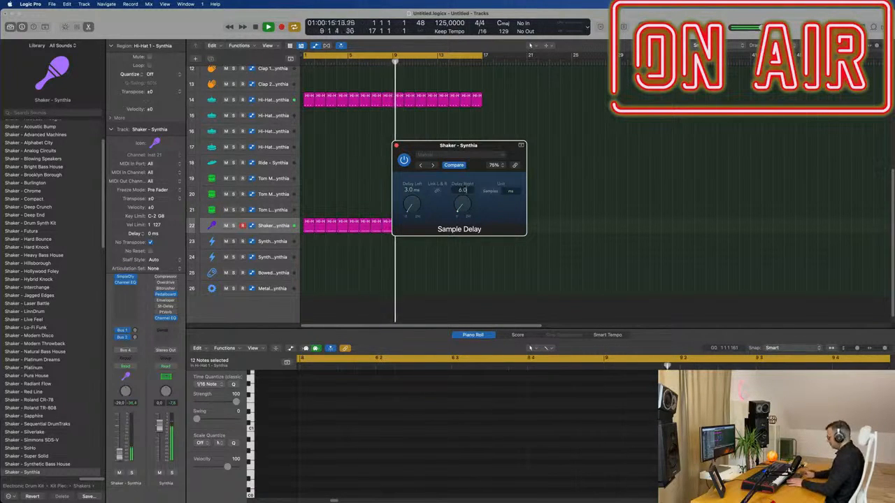
Compare the shaker with Sample Delay bypassed and active, leave it on and close the plug-in
left_click_drag(483, 143, 485, 140)
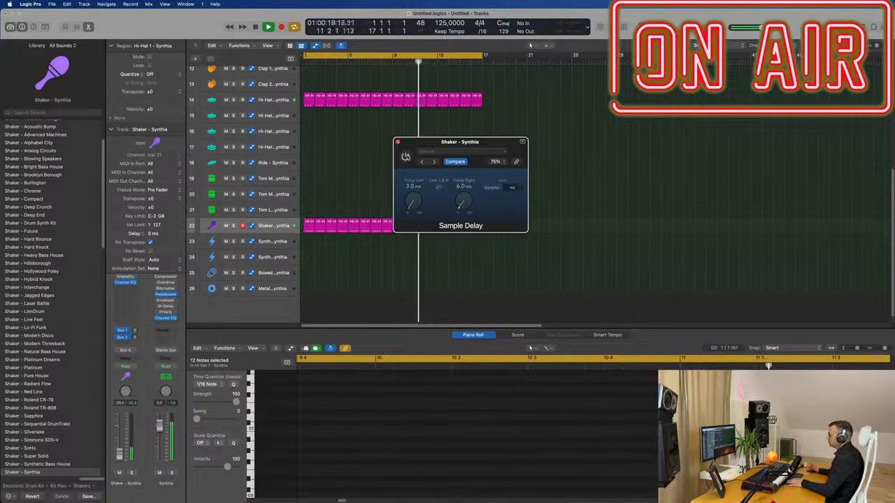
left_click(406, 157)
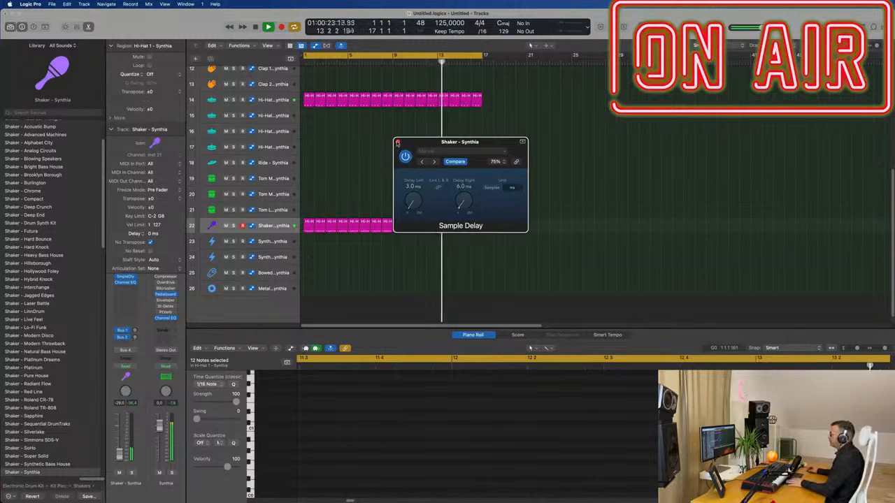
left_click(397, 142)
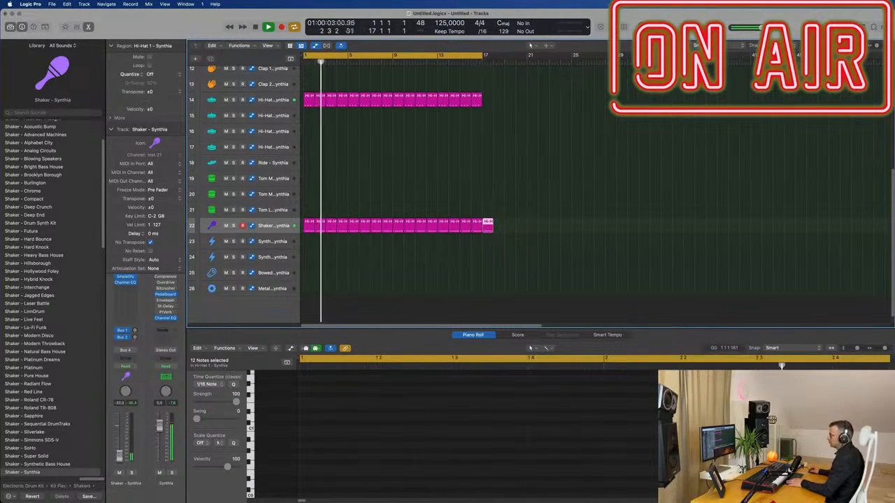
Deselect the shaker regions and load the Alchemy synthesizer on the Inst 1 track during playback
left_click(587, 196)
scroll(587, 196, "up", 10)
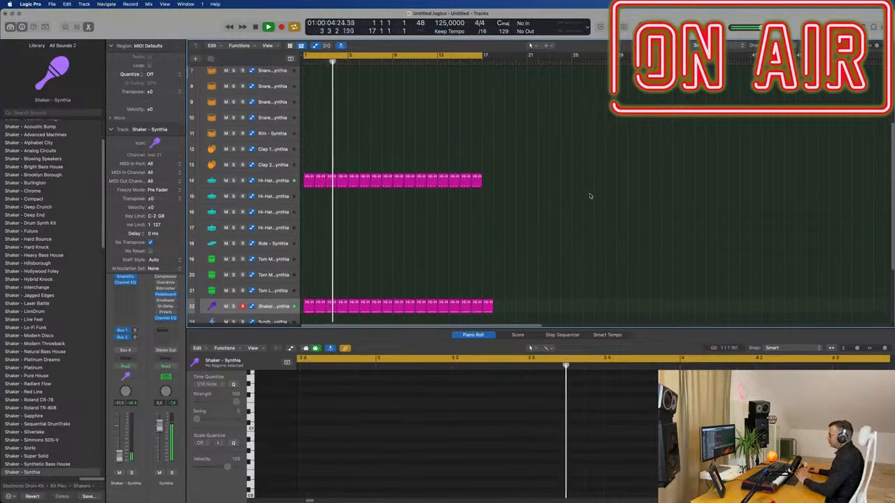
scroll(559, 202, "up", 2)
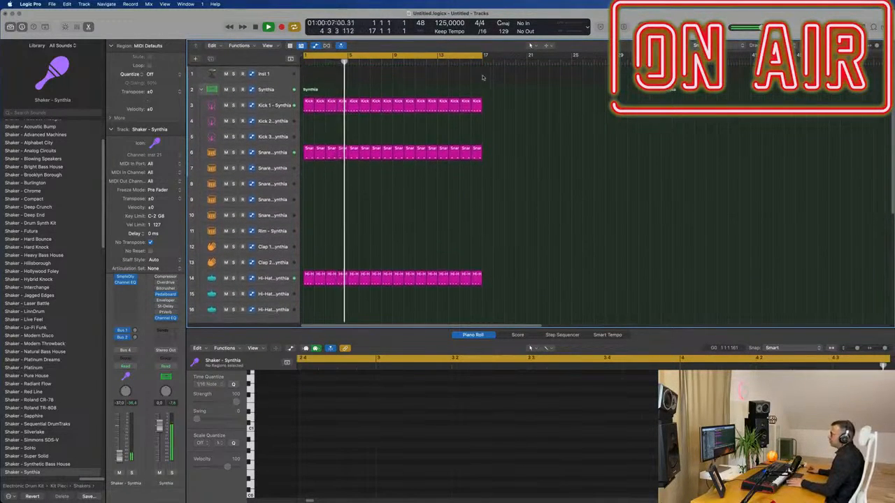
left_click(265, 73)
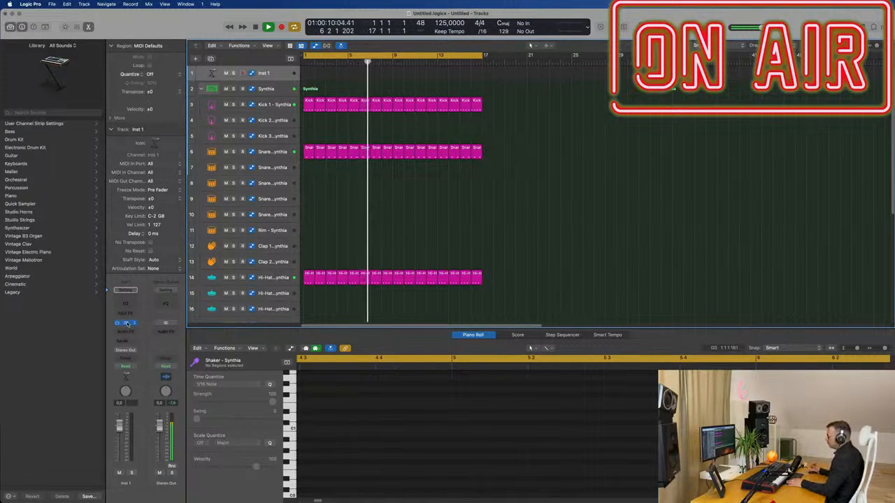
left_click(127, 324)
left_click_drag(500, 102, 534, 104)
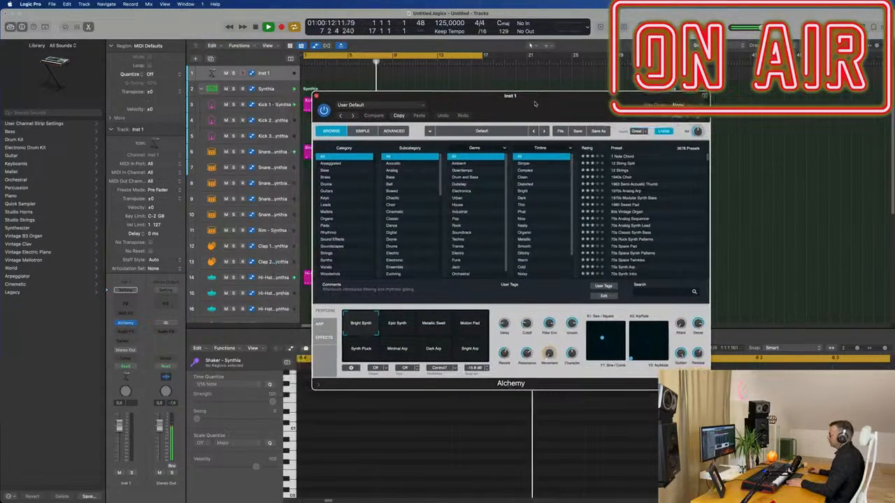
Filter the presets to the Bass category, audition several and load 80s Classic Synth Bass
left_click(325, 171)
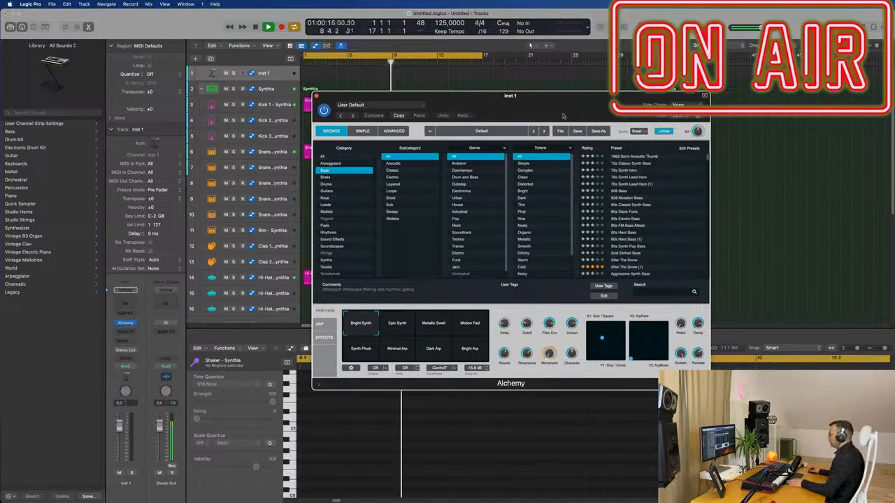
left_click_drag(564, 116, 532, 127)
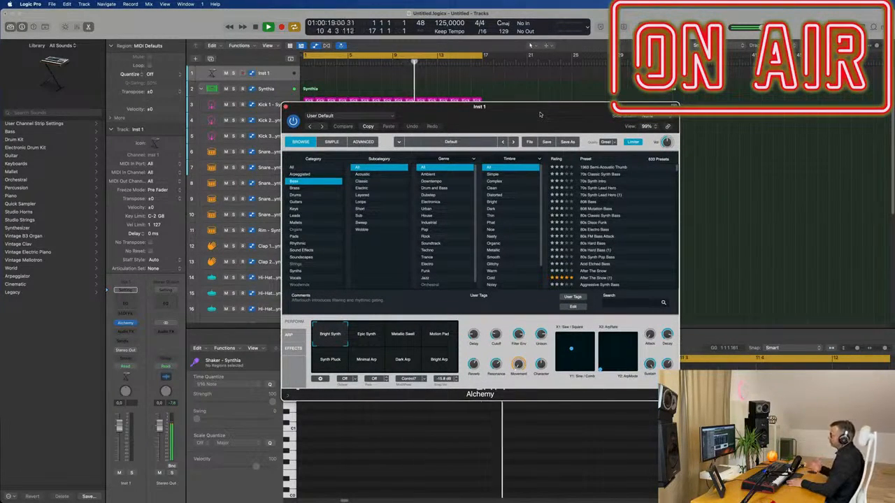
left_click_drag(539, 114, 527, 114)
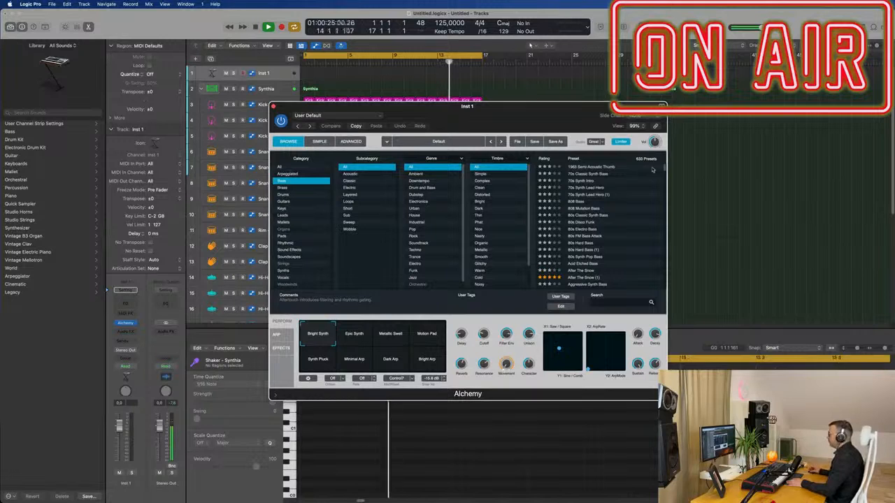
left_click(589, 174)
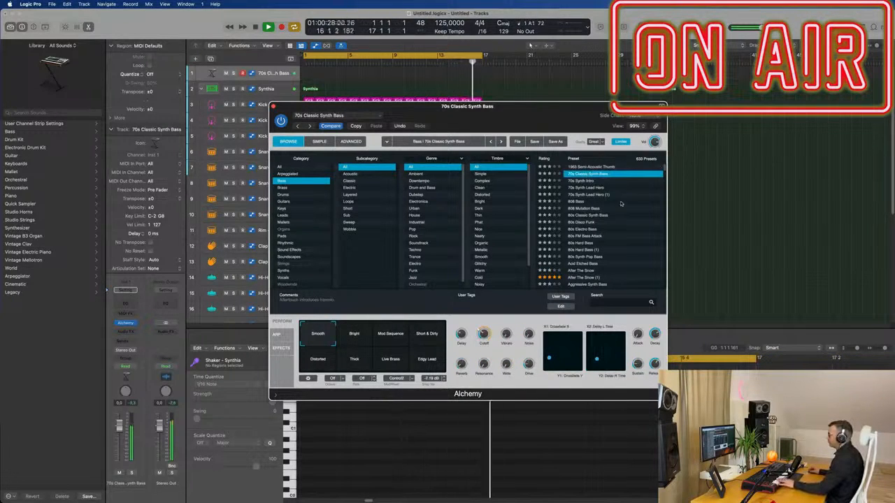
left_click(586, 181)
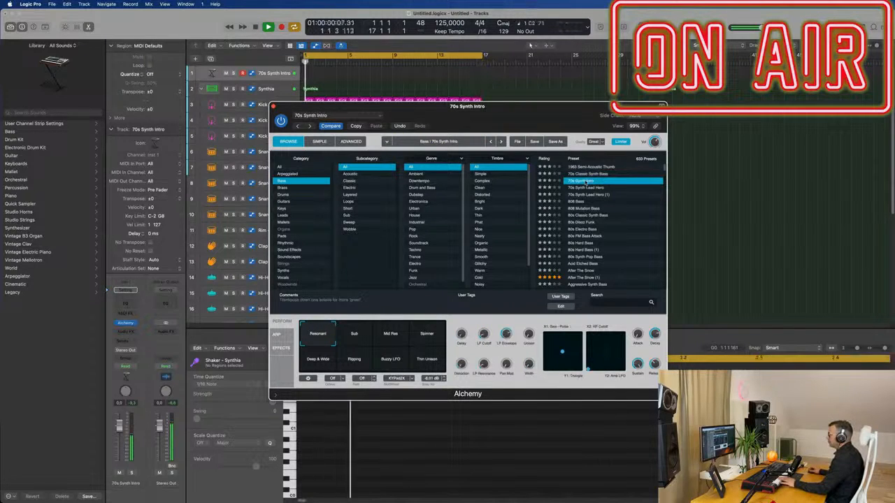
left_click(591, 167)
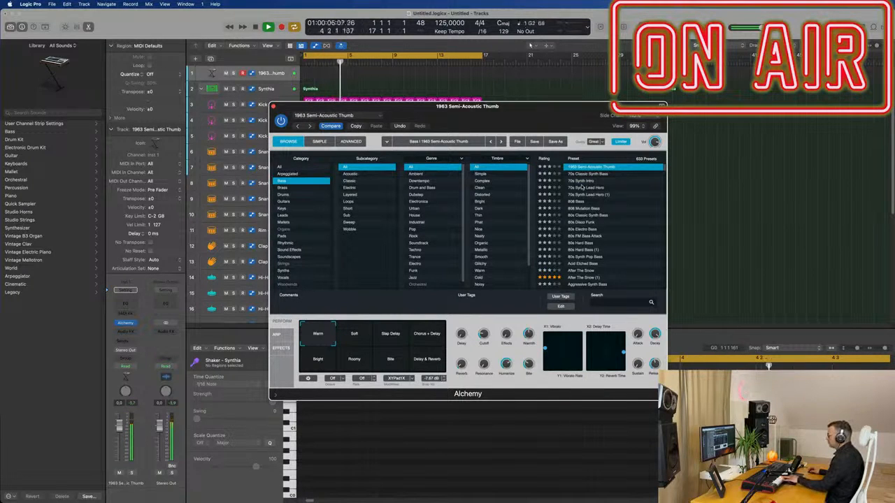
left_click(587, 188)
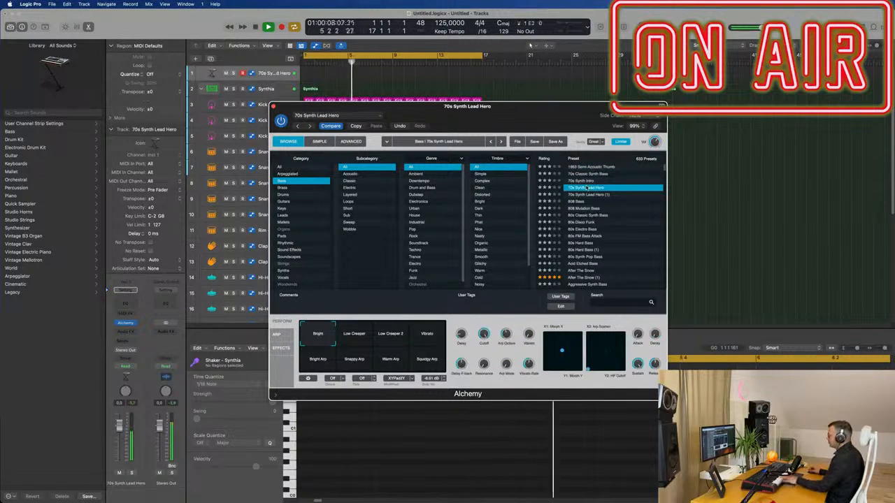
left_click(590, 215)
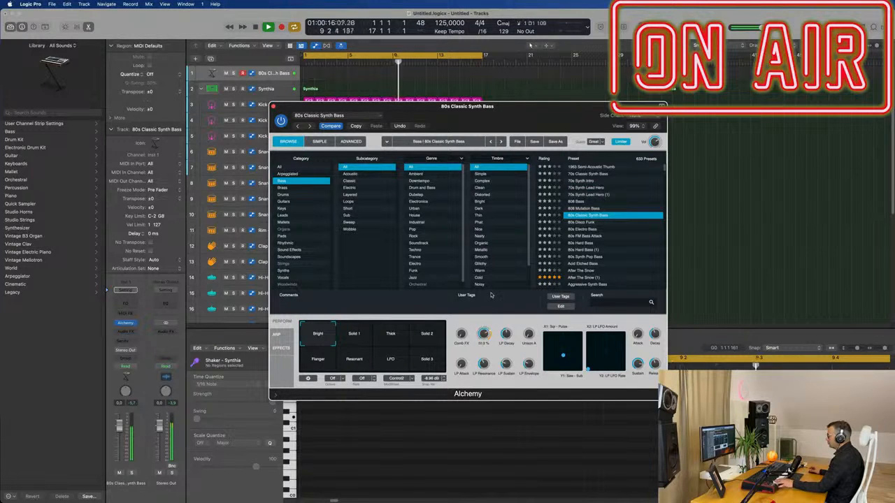
Adjust the synth's LP Cutoff and record a short bass take over the playing beat
left_click_drag(489, 333, 488, 334)
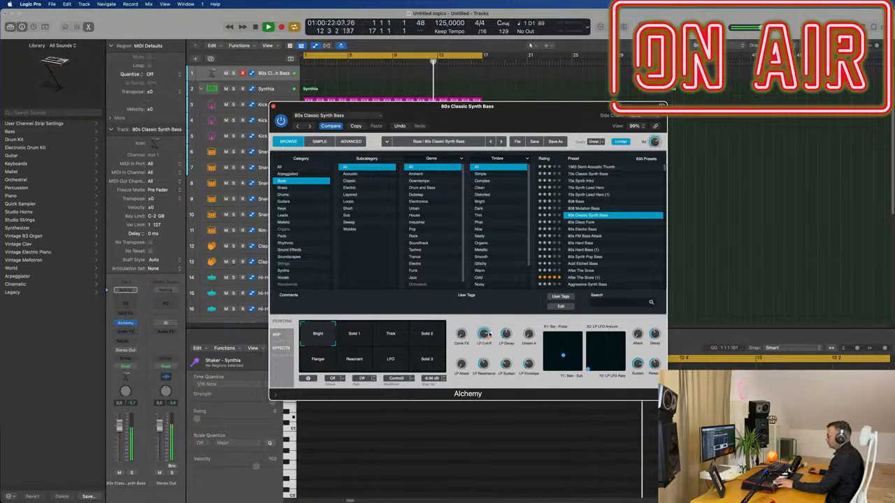
left_click_drag(525, 114, 586, 138)
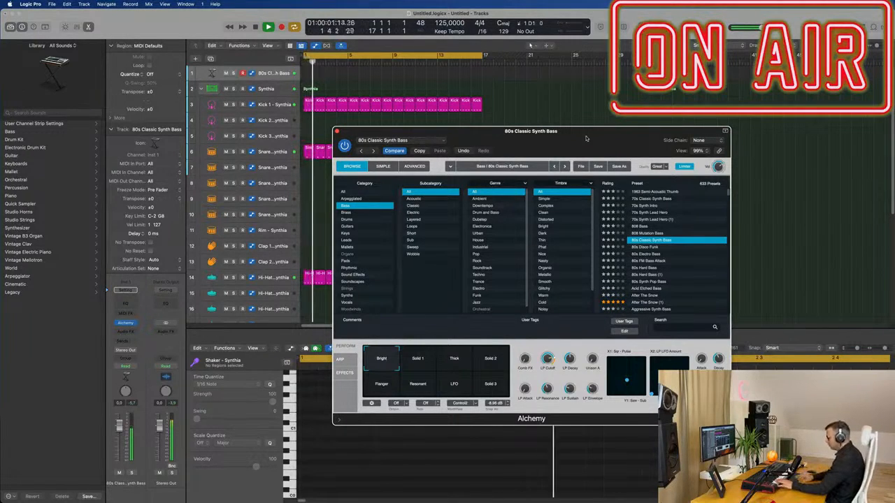
key("r")
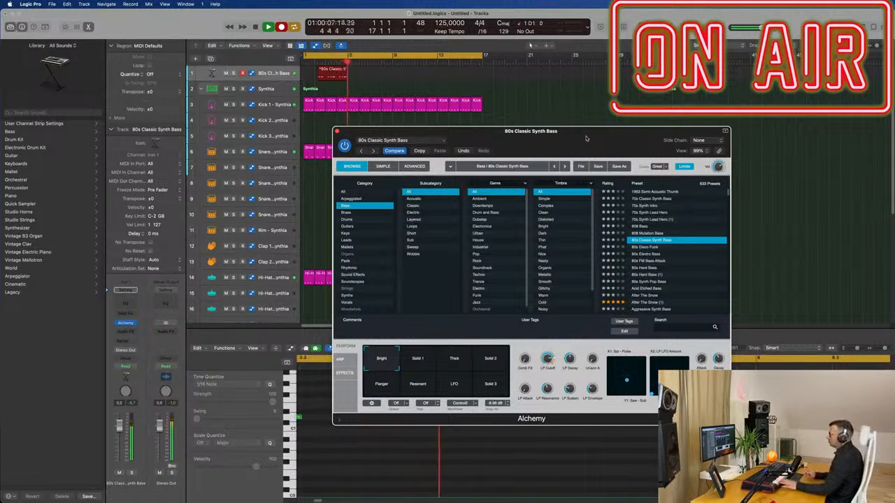
key("space")
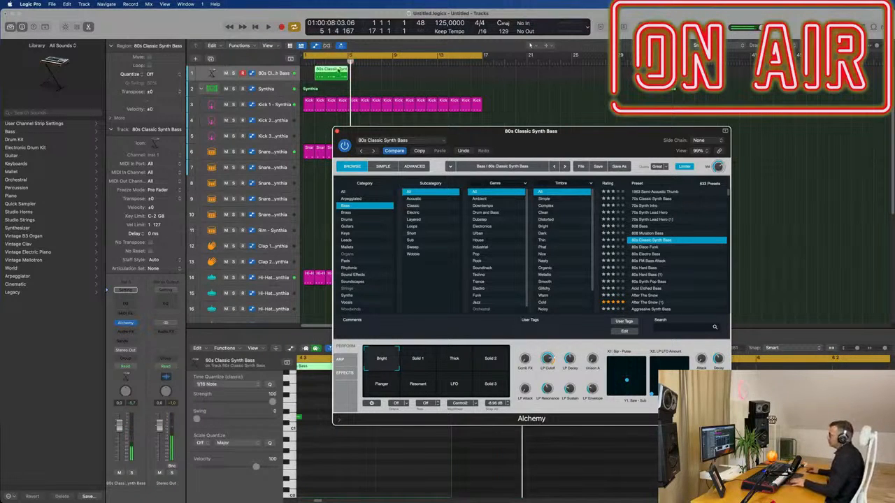
Split the recorded bass region at bar 4, delete the earlier part and move the remaining one-bar region to bar 1
double_click(338, 71, "super")
left_click(329, 71)
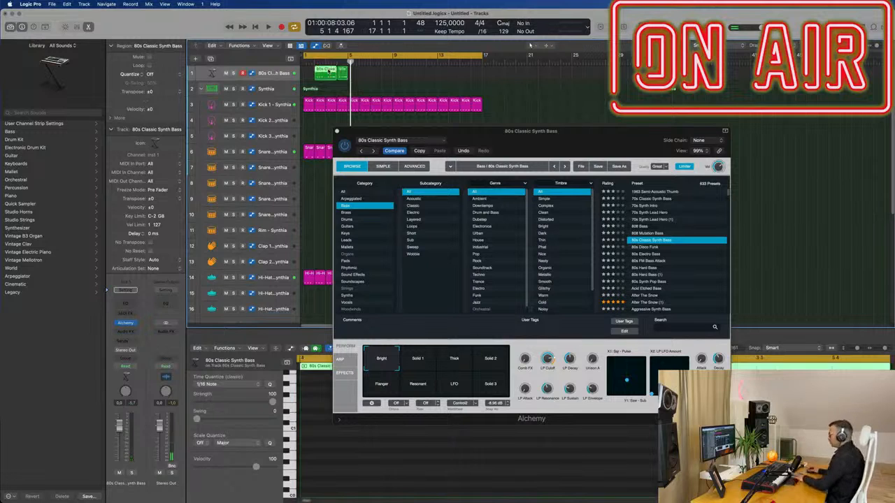
key("Delete")
left_click(343, 73)
left_click_drag(339, 72, 310, 71)
Open the bass region in the Piano Roll and quantize all its notes to 1/16
key("e")
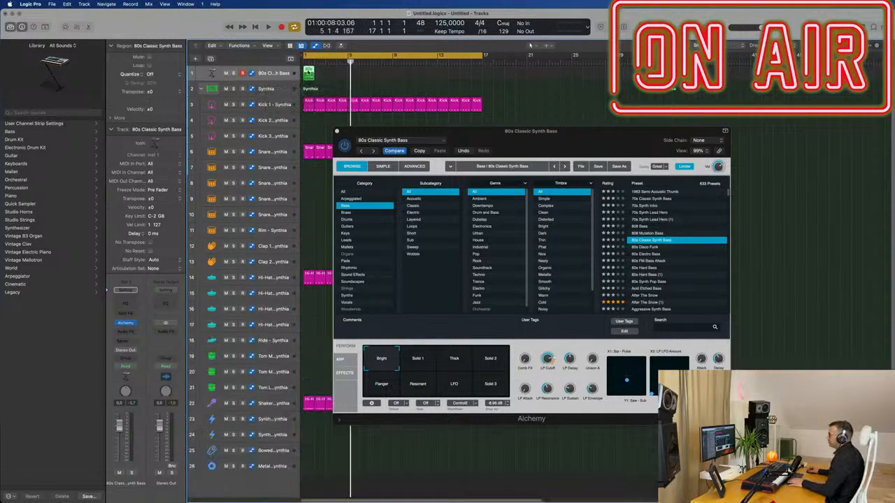
left_click_drag(400, 133, 631, 102)
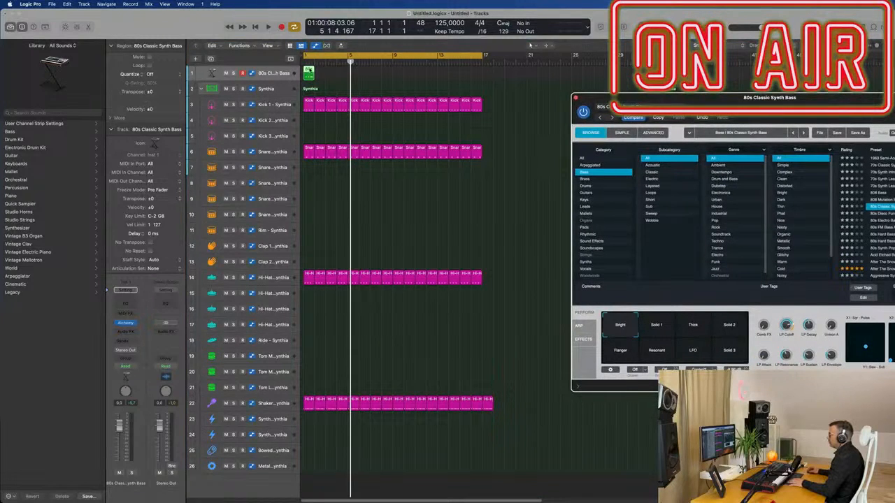
double_click(309, 71)
key("super+a")
key("q")
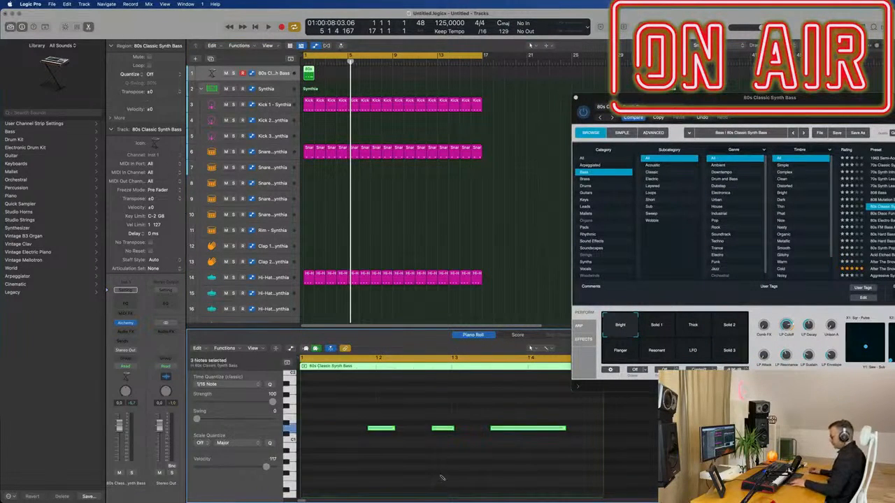
Move the synth window aside and play the quantized bass region from the start of the song
left_click_drag(631, 101, 523, 57)
key("Return")
key("space")
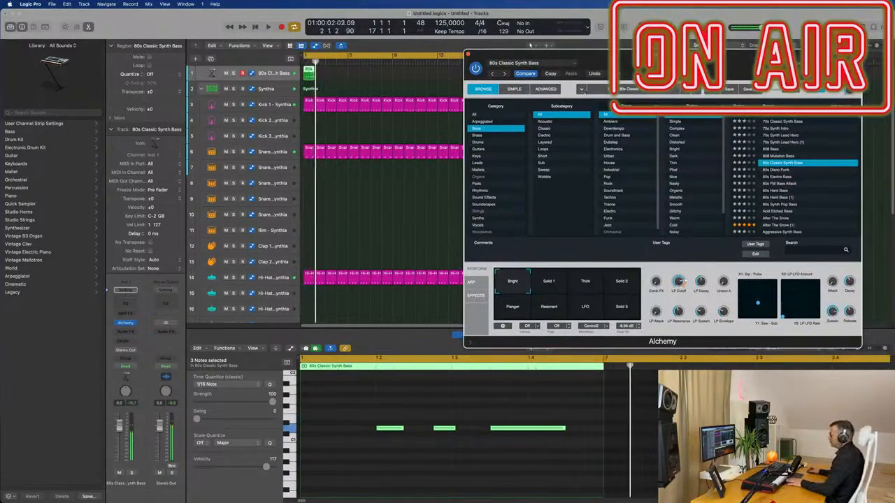
left_click_drag(534, 54, 651, 28)
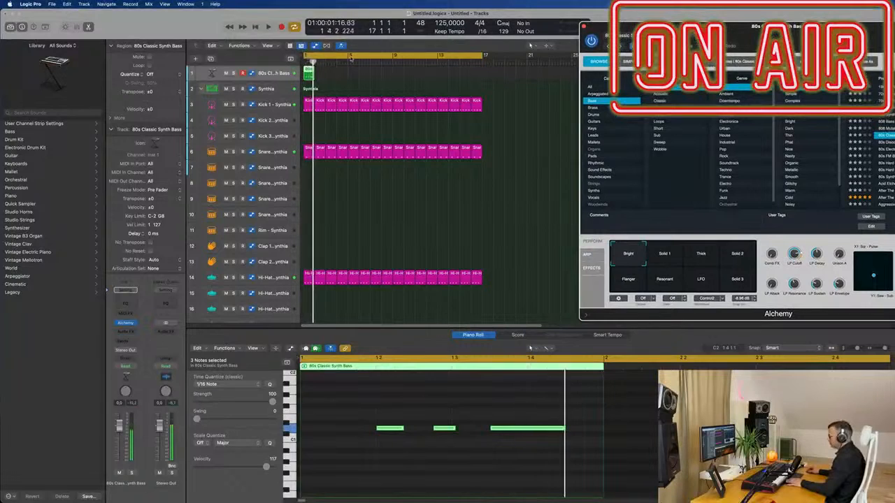
key("space")
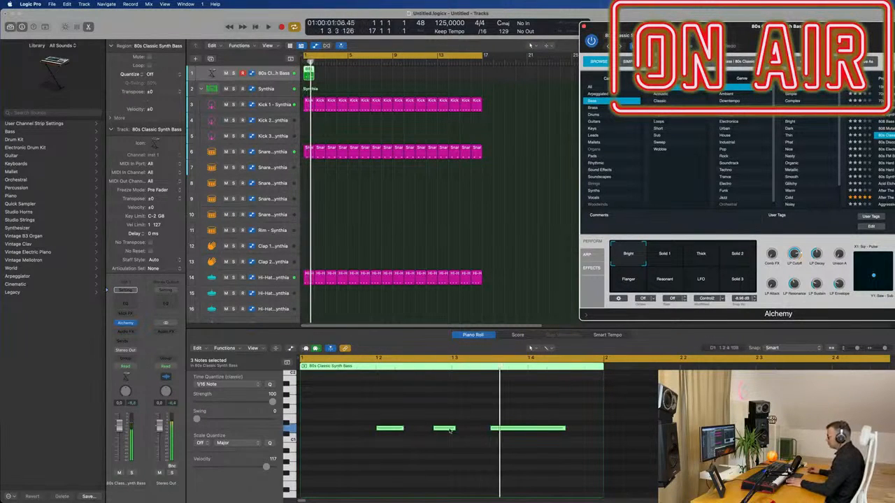
Lengthen the first bass note slightly in the Piano Roll and check it in playback
left_click(404, 429)
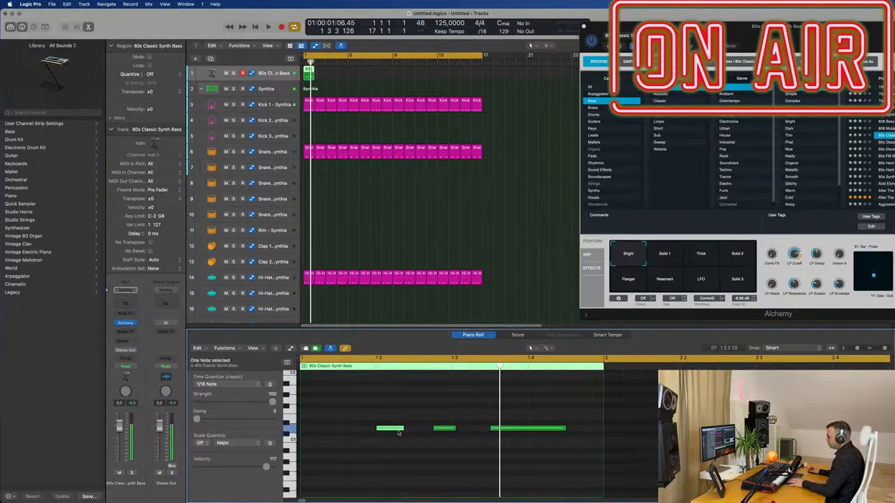
left_click_drag(402, 429, 410, 432)
key("space")
scroll(450, 215, "down", 3)
scroll(455, 210, "up", 2)
scroll(456, 204, "left", 1)
key("space")
key("space")
Repeat the one-bar bass region 15 times so the bass line runs through bar 16
left_click(307, 74)
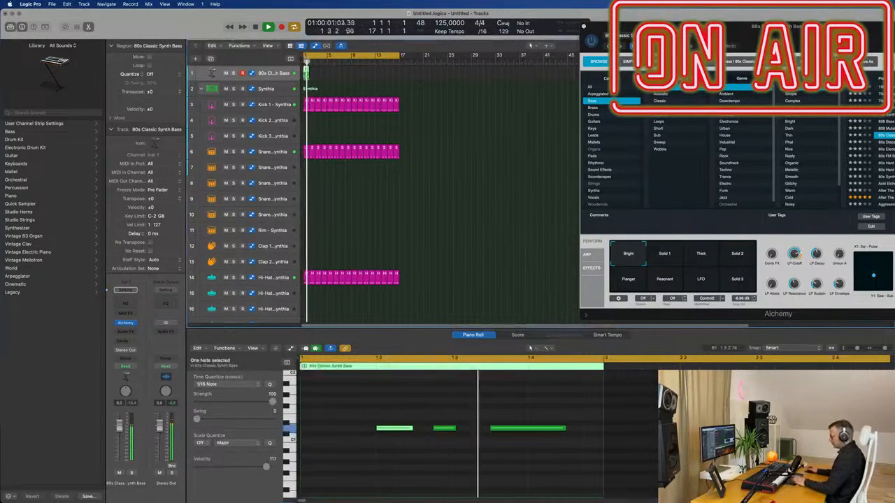
key("super+r")
key("super+r")
key("super+r")
key("super+r")
key("super+r")
key("super+r")
key("super+r")
key("super+r")
key("super+r")
key("super+r")
key("super+r")
key("super+r")
key("super+r")
key("super+r")
key("super+r")
Show Alchemy's advanced view and shape the bass with the Decay, LP Envelope, LP Sustain and LP Decay knobs during playback
left_click_drag(765, 31, 424, 62)
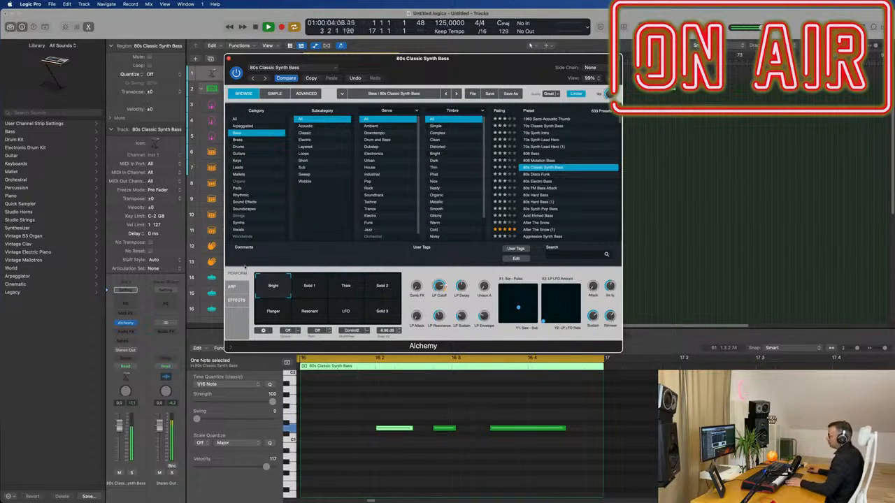
left_click(306, 93)
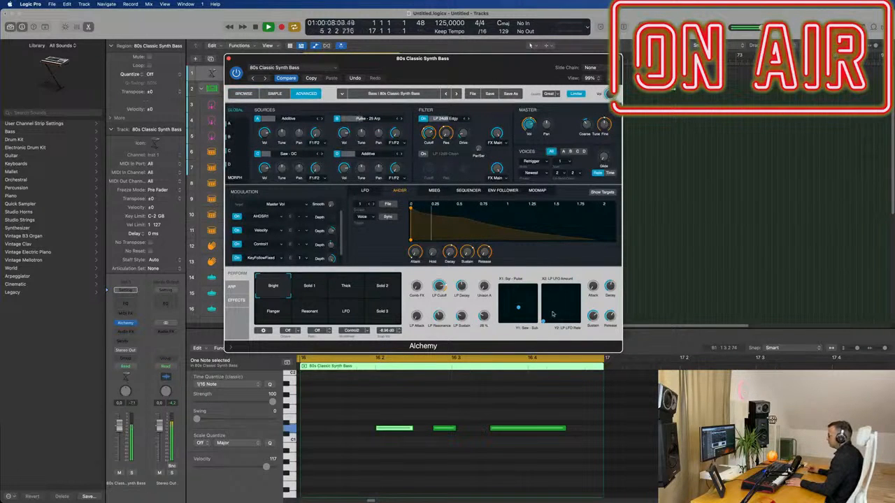
left_click_drag(613, 287, 613, 296)
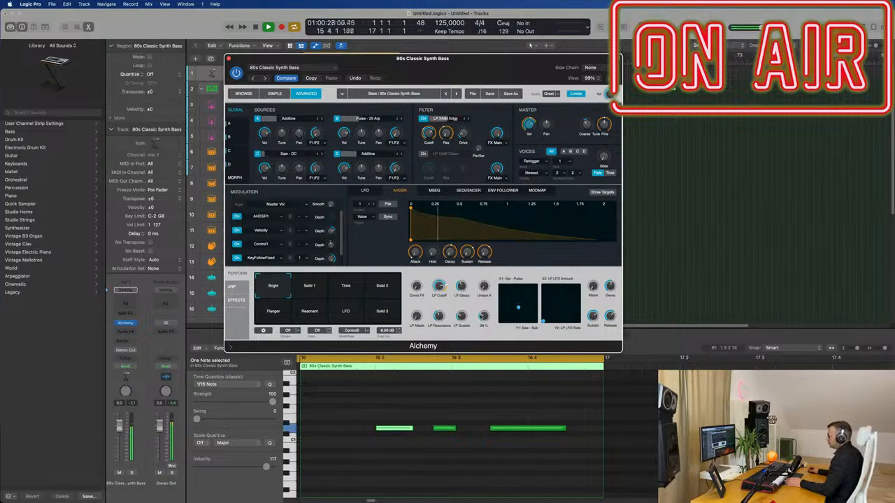
left_click_drag(483, 316, 483, 316)
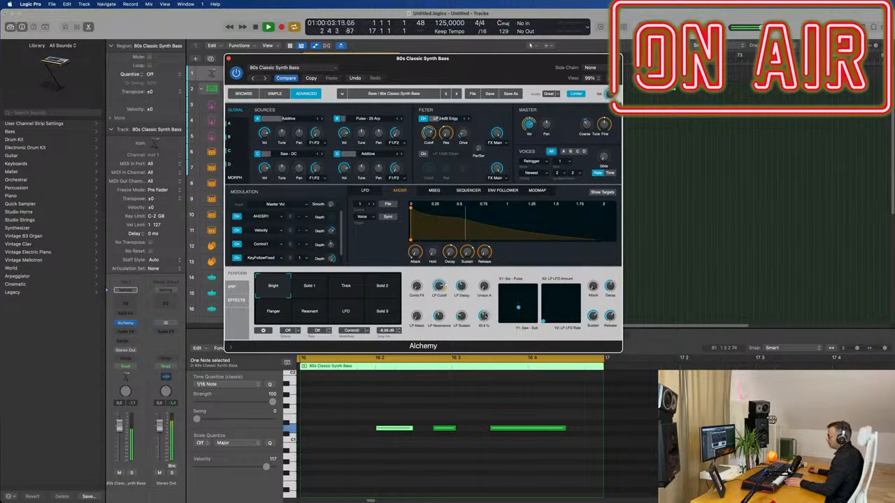
left_click_drag(464, 317, 464, 309)
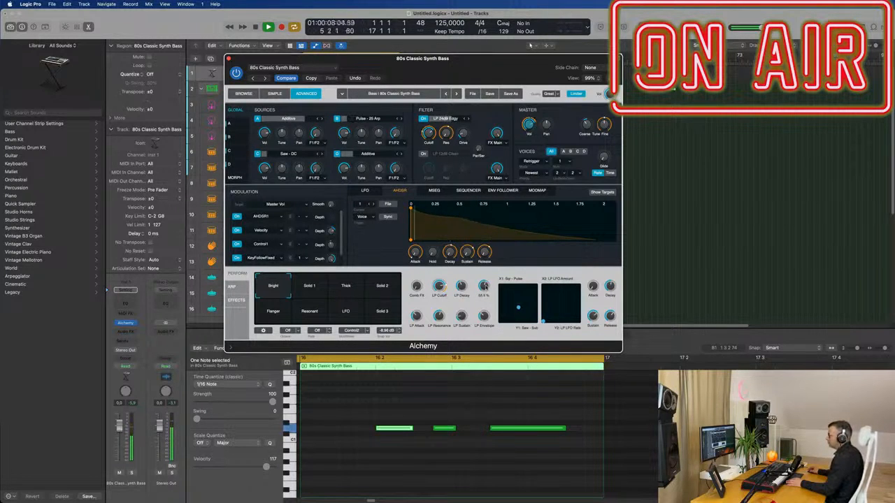
left_click_drag(464, 283, 461, 296)
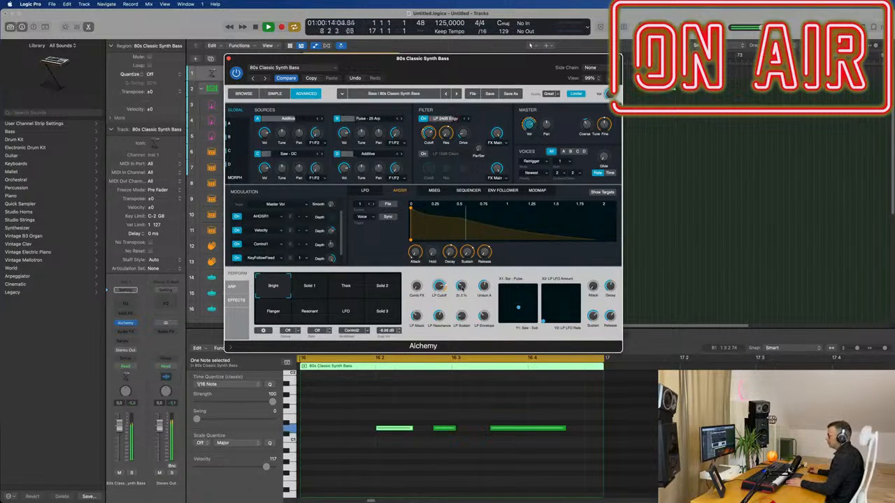
Enlarge the bass track's height, set its automation mode to Touch and start playback from the beginning
left_click_drag(479, 66, 711, 70)
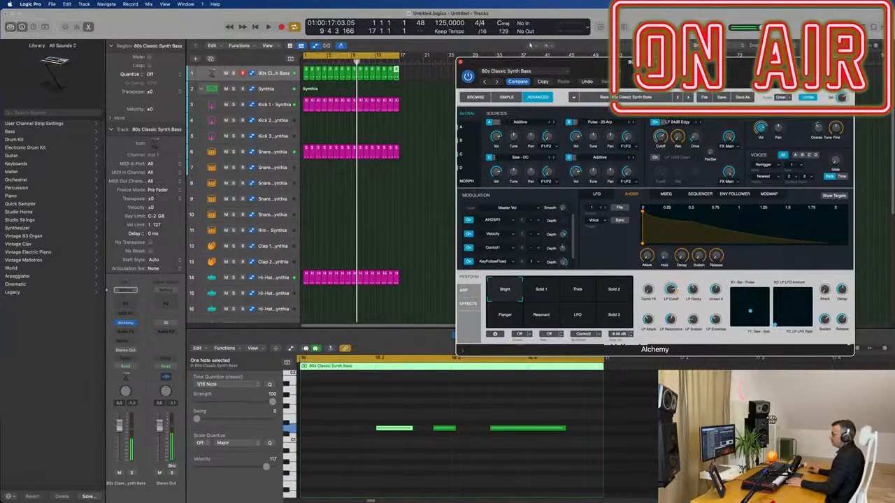
key("space")
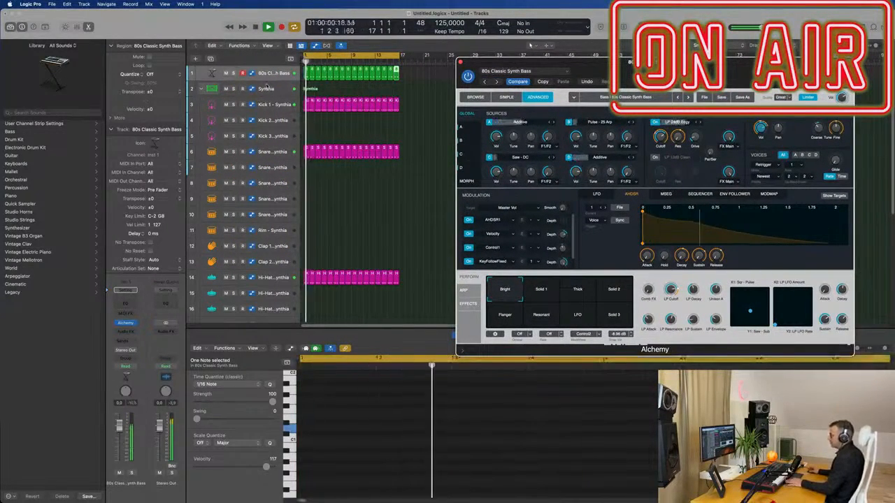
left_click(274, 81)
left_click_drag(274, 80, 303, 143)
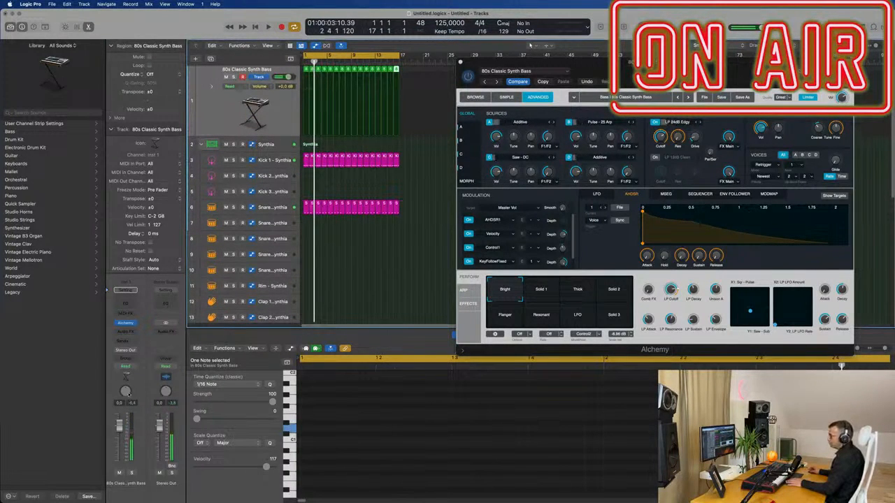
left_click(125, 367)
left_click(126, 379)
key("space")
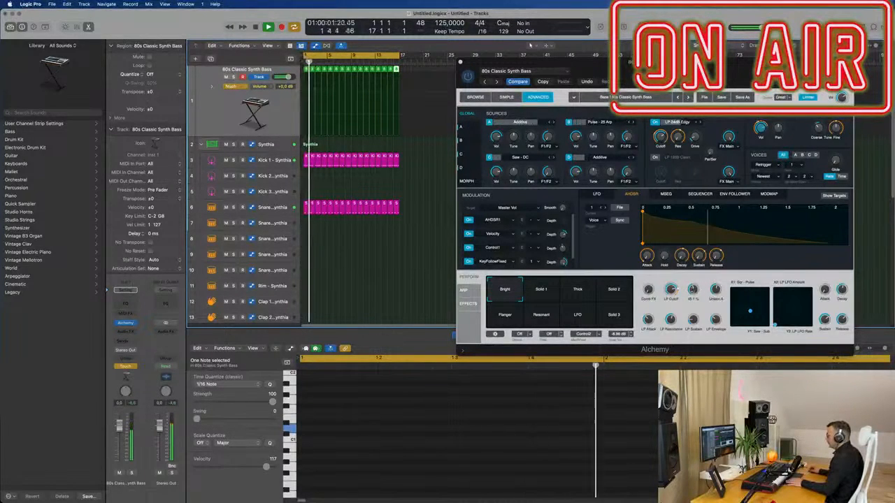
Draw an LP Decay automation curve on the bass track across the 16 bars, alternately rising and falling, with peaks of about 63% and 66%
left_click_drag(694, 292, 695, 289)
key("space")
mouse_move(329, 108)
left_mouse_down()
mouse_move(303, 109)
mouse_move(304, 121)
mouse_move(326, 107)
left_mouse_up()
key("space")
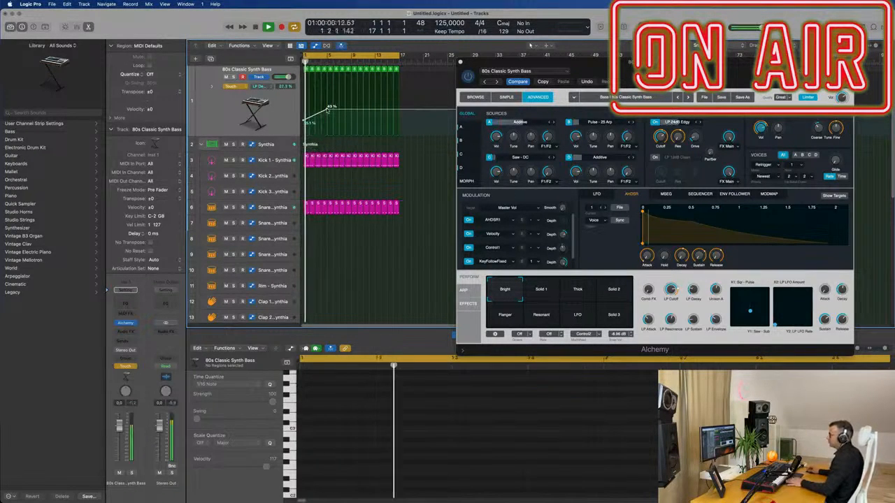
left_click_drag(304, 122, 329, 104)
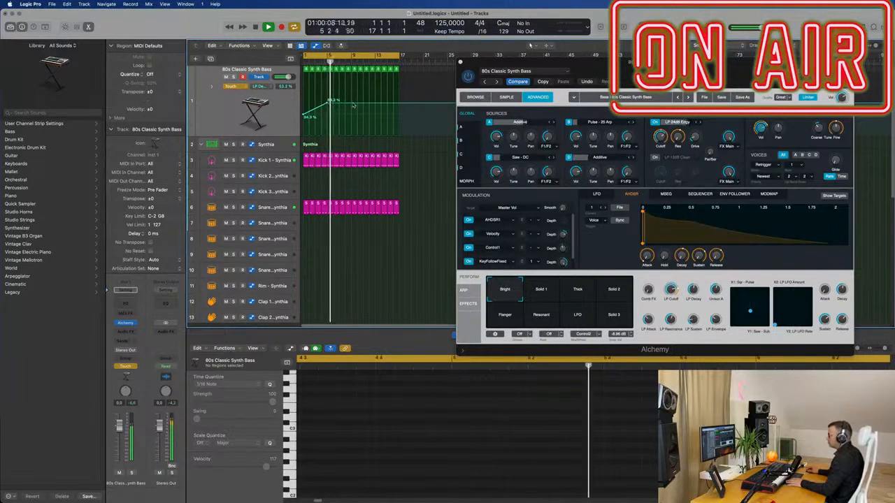
left_click_drag(354, 104, 400, 116)
left_click(378, 101)
Close the bass track's Alchemy window and set the track's automation mode to Read
left_click_drag(617, 70, 598, 70)
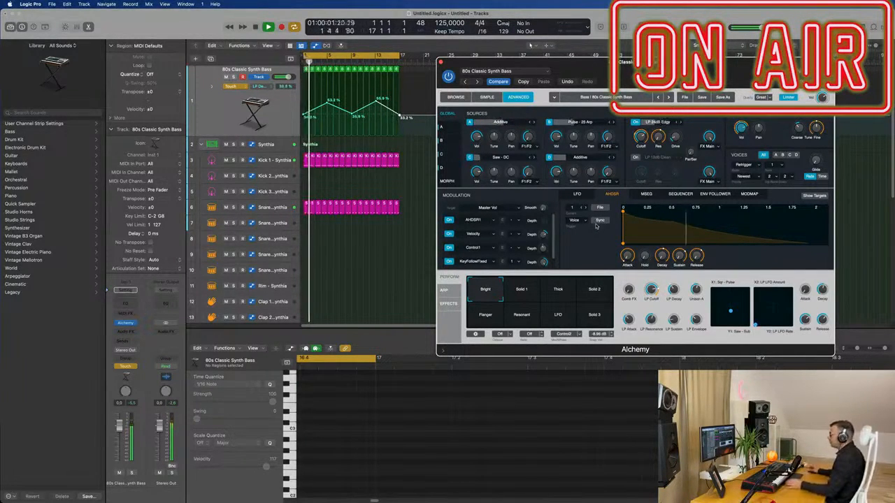
left_click_drag(609, 61, 507, 87)
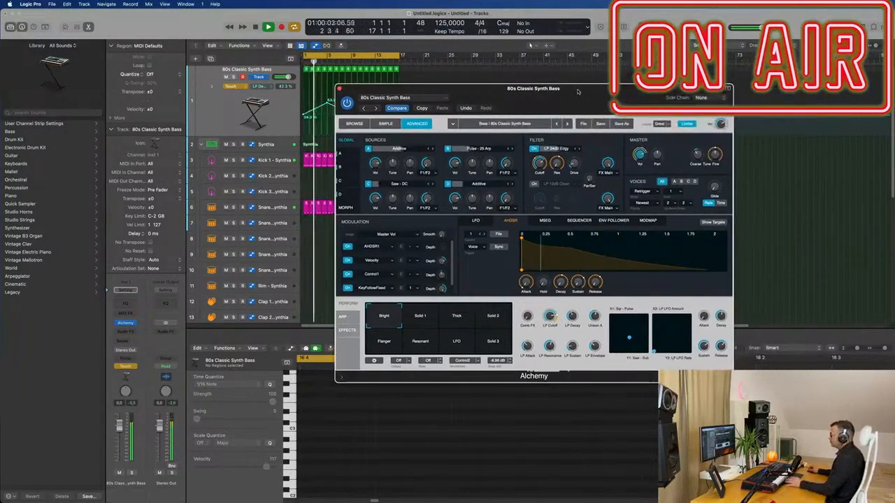
left_click(339, 88)
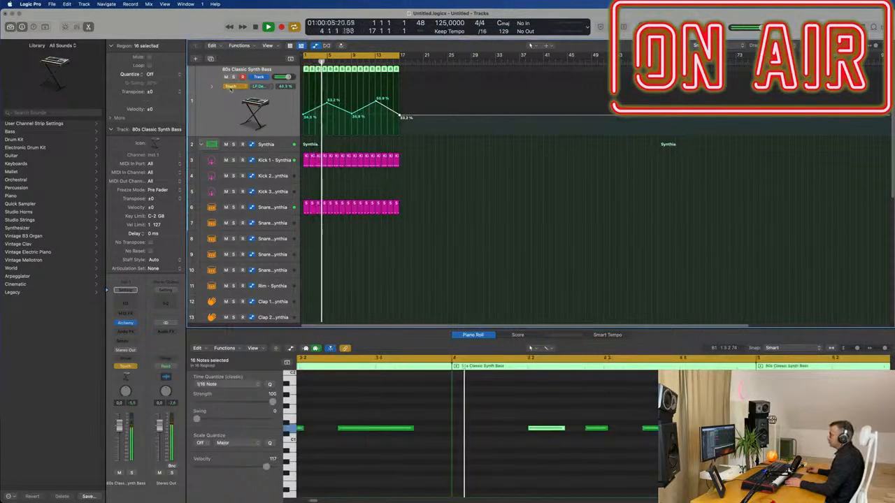
left_click(230, 86)
left_click(233, 79)
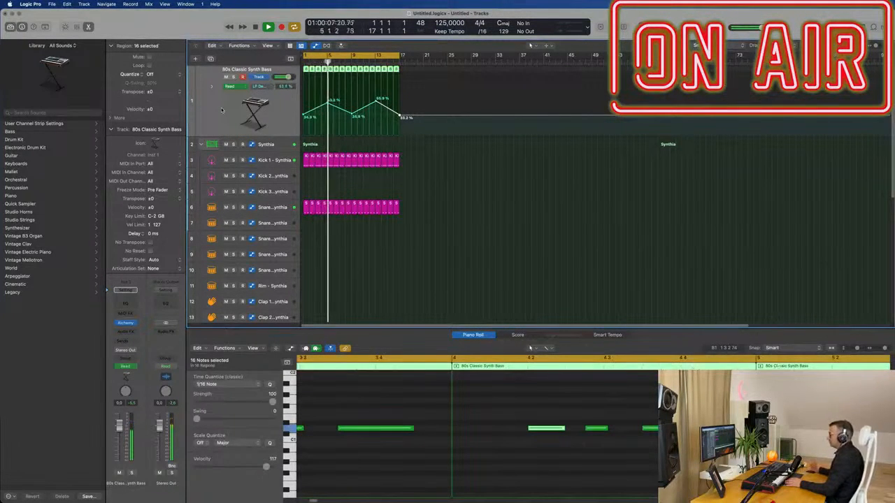
Duplicate the 80s Classic Synth Bass track, copy the last bass region to bar 1 of the new track and stop playback
scroll(232, 118, "down", 4)
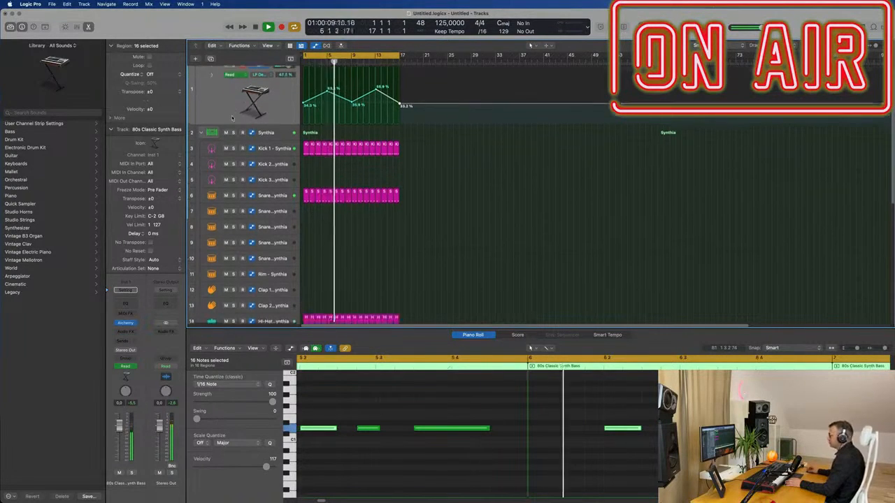
scroll(234, 119, "up", 4)
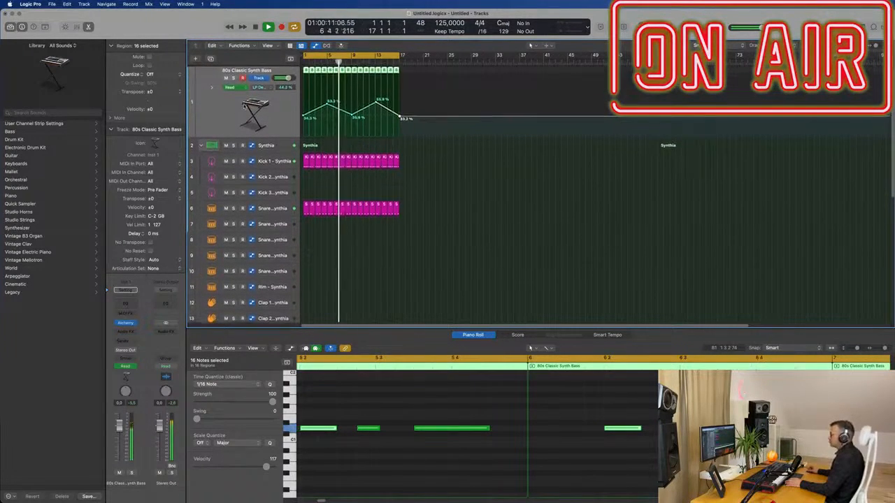
left_click(210, 58)
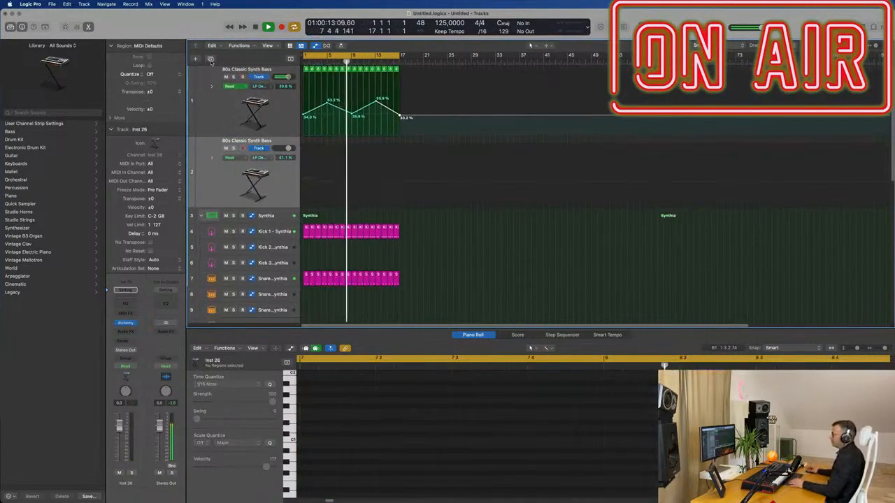
left_click(227, 110)
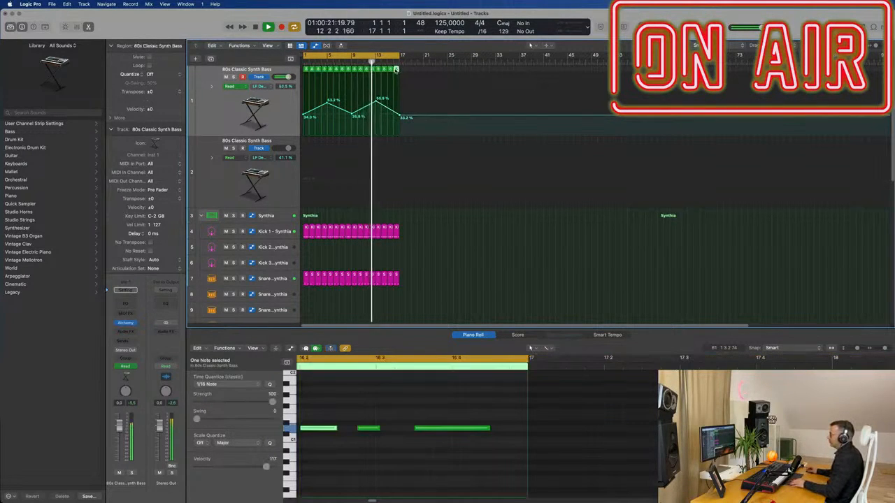
left_click(395, 124)
left_click_drag(396, 124, 305, 154)
key("space")
In the copied region, move the first note earlier, delete the long last note and move the short note near the bar's end
scroll(413, 472, "down", 3)
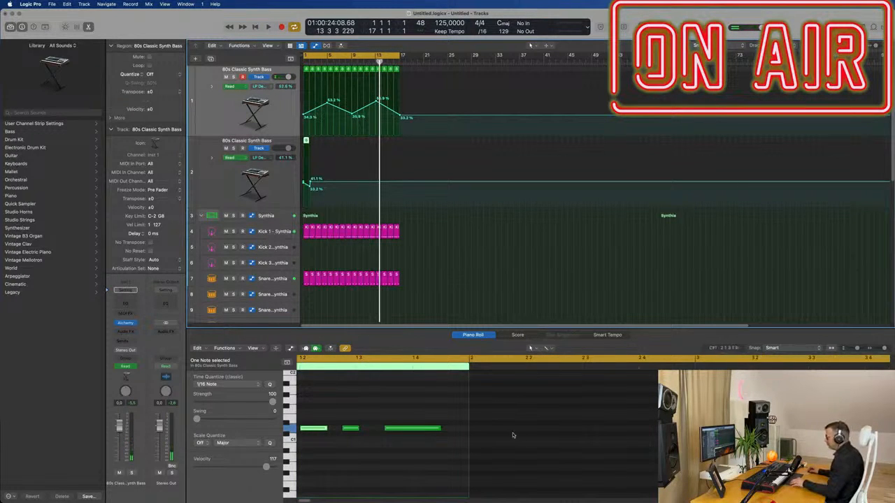
scroll(385, 460, "left", 3)
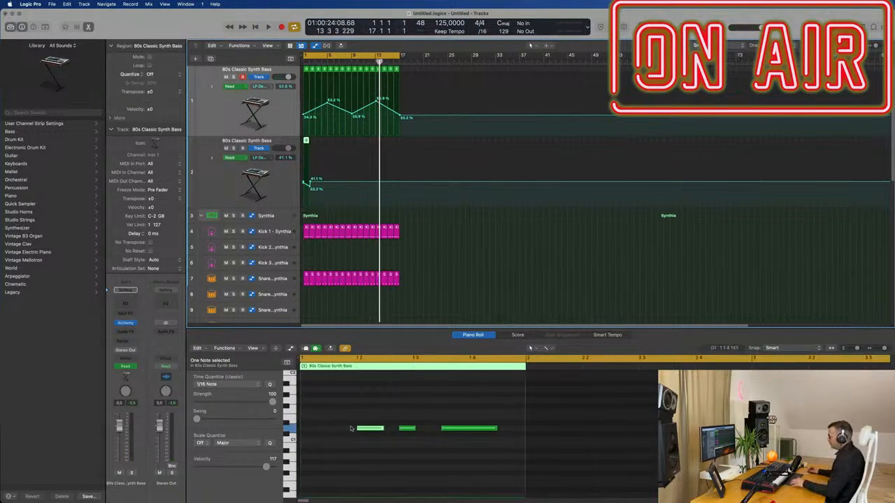
left_click_drag(374, 428, 342, 431)
left_click(407, 427)
left_click(466, 427)
key("Delete")
left_click_drag(417, 427, 507, 428)
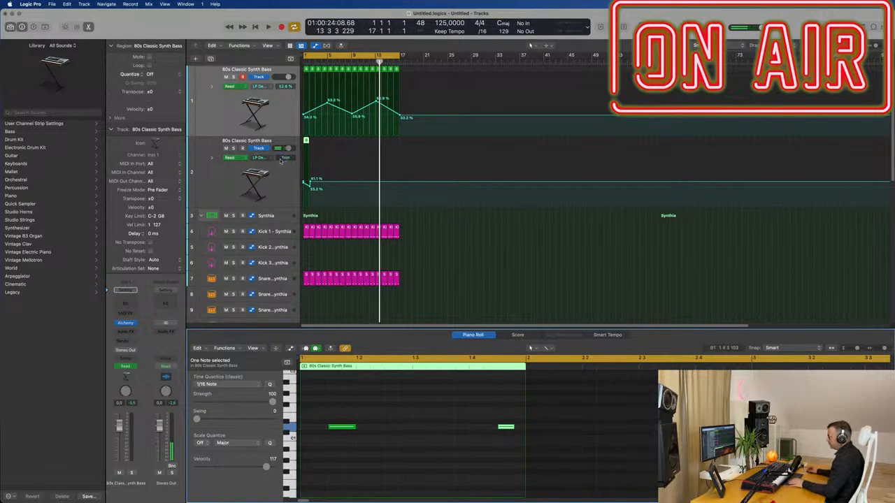
left_click(279, 189)
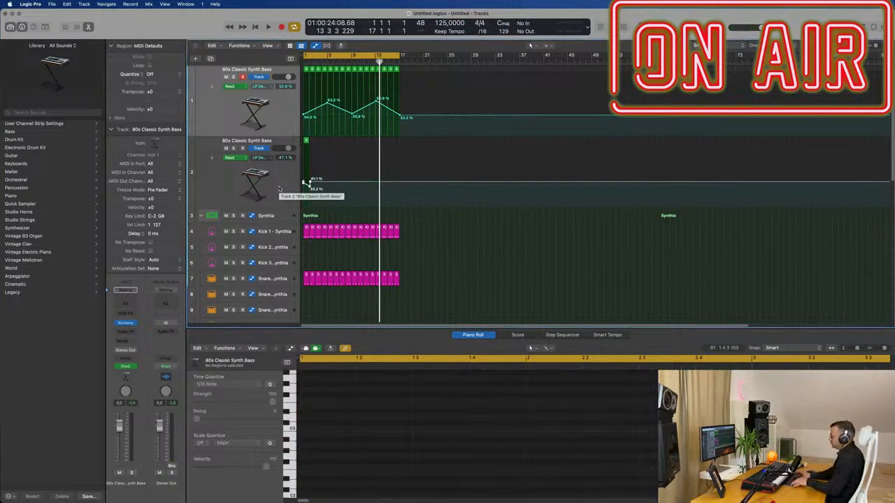
key("ctrl+super+BackSpace")
key("super+z")
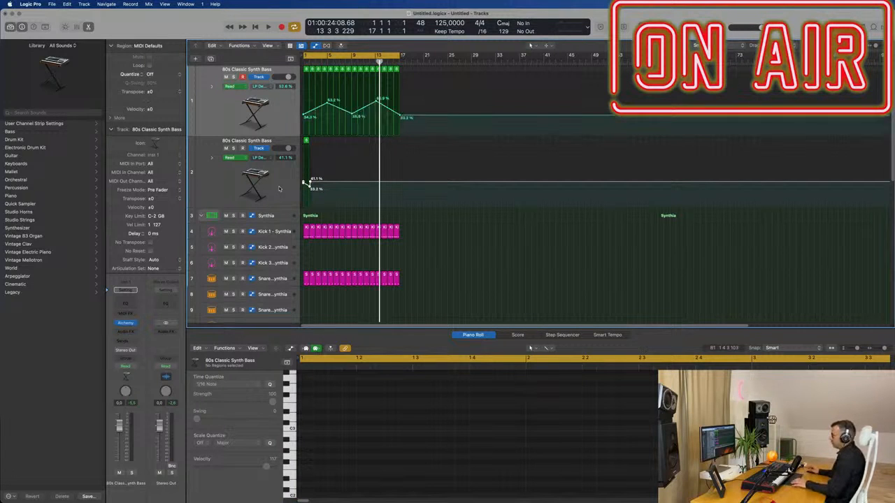
Delete the copied automation from the duplicated bass track and transpose both notes of its region to a higher octave
left_click(275, 201)
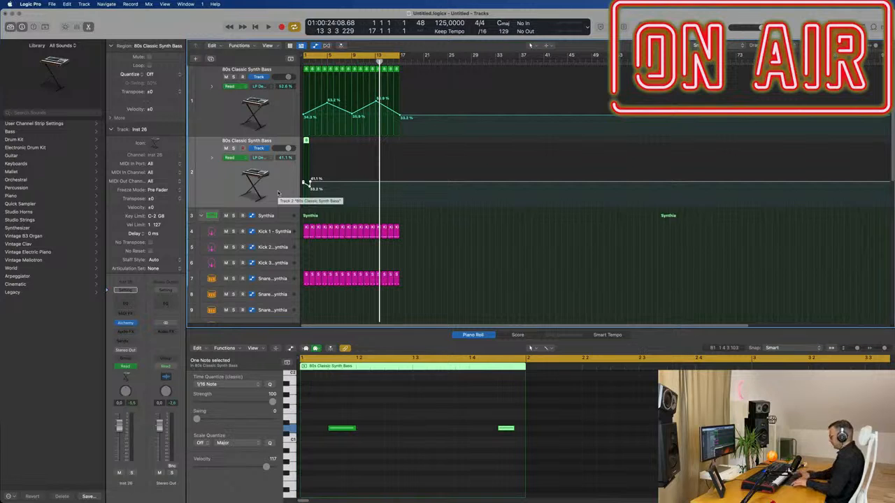
key("Delete")
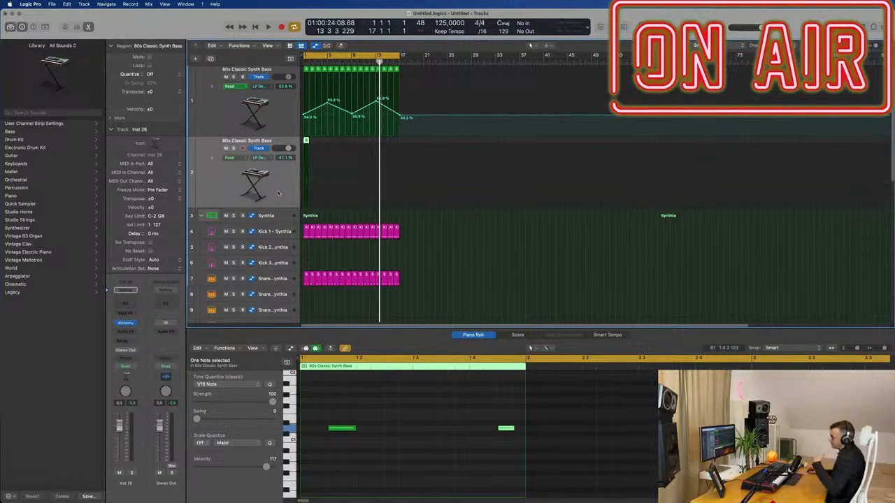
key("Return")
key("space")
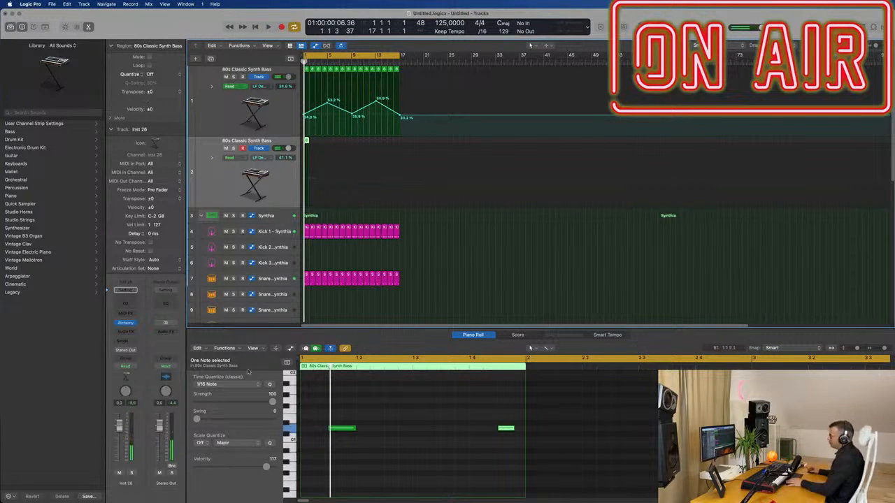
left_click_drag(325, 413, 519, 460)
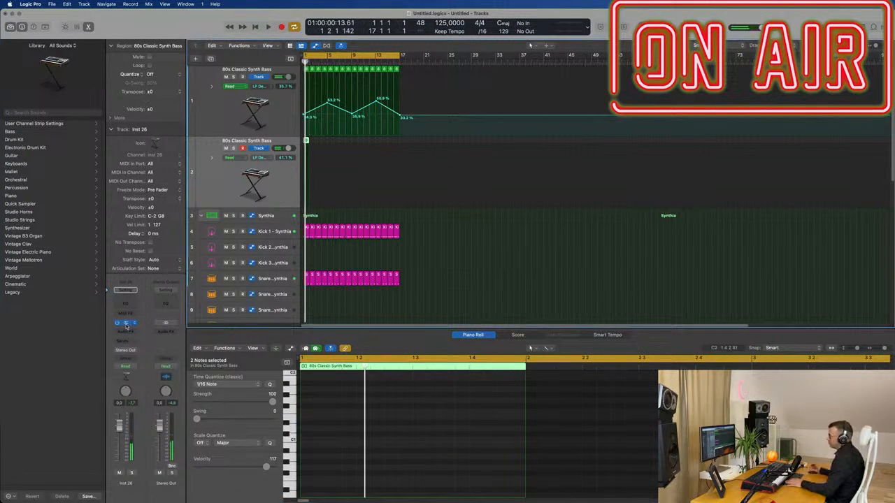
Open Alchemy on the duplicated track and show its preset browser
left_click(126, 324)
left_click_drag(513, 109, 609, 114)
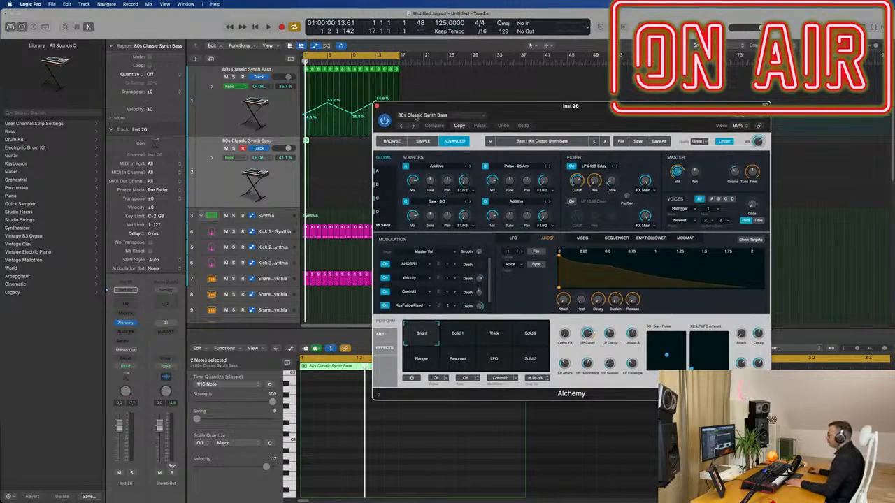
left_click(417, 116)
left_click(495, 99)
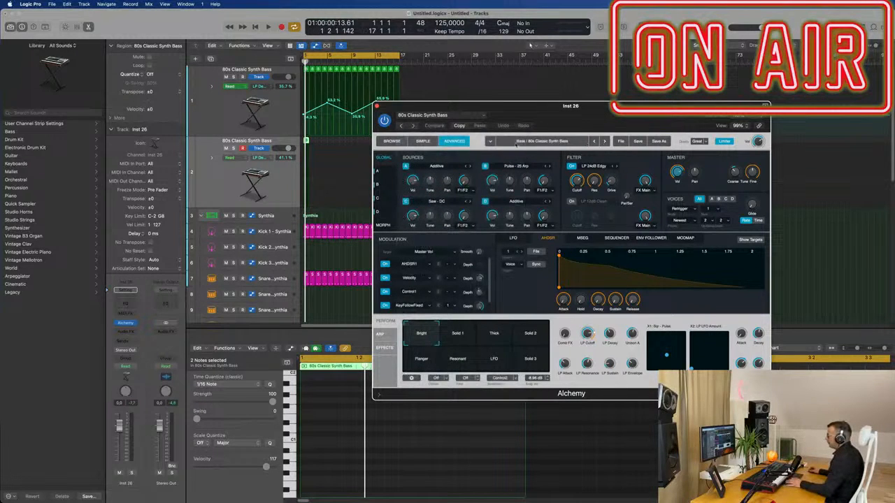
left_click(391, 141)
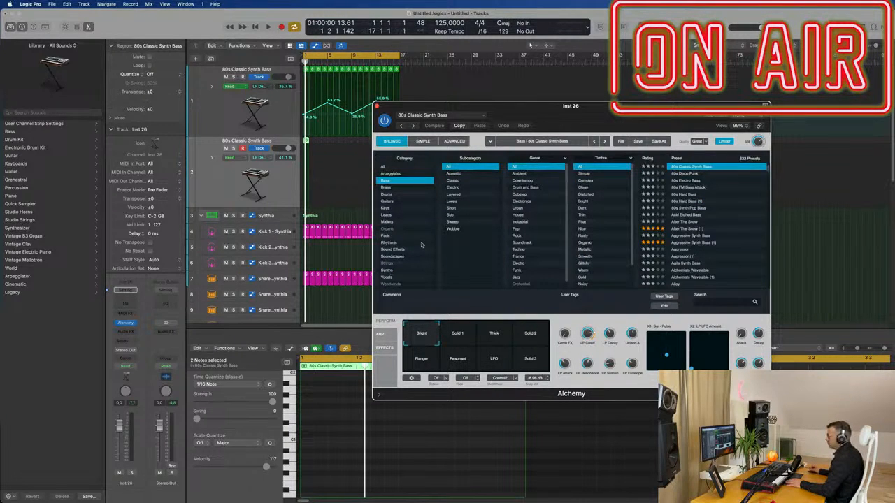
Load the Alpha Pad preset from the Strings category and listen to it in playback
left_click(389, 263)
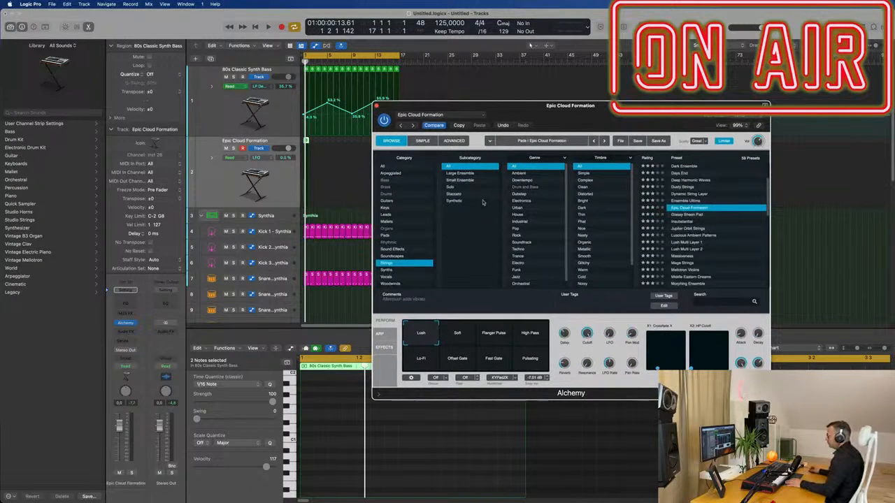
scroll(680, 187, "up", 3)
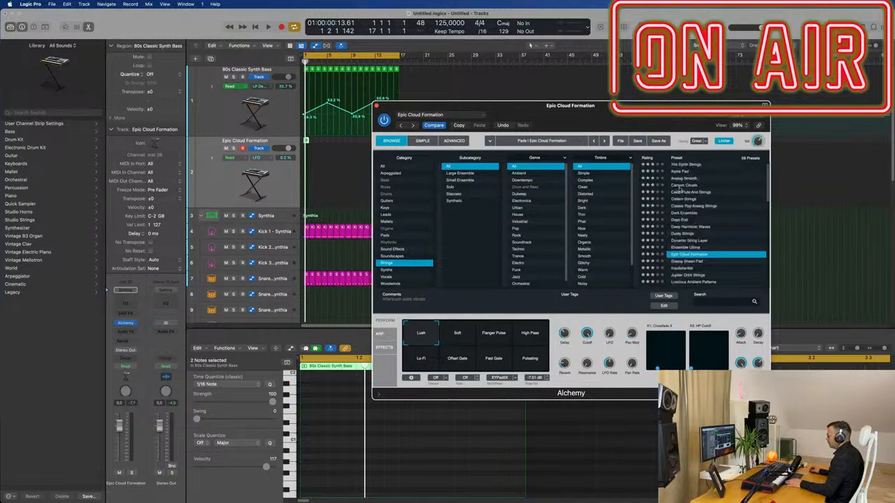
left_click(682, 172)
left_click_drag(640, 118, 773, 90)
key("space")
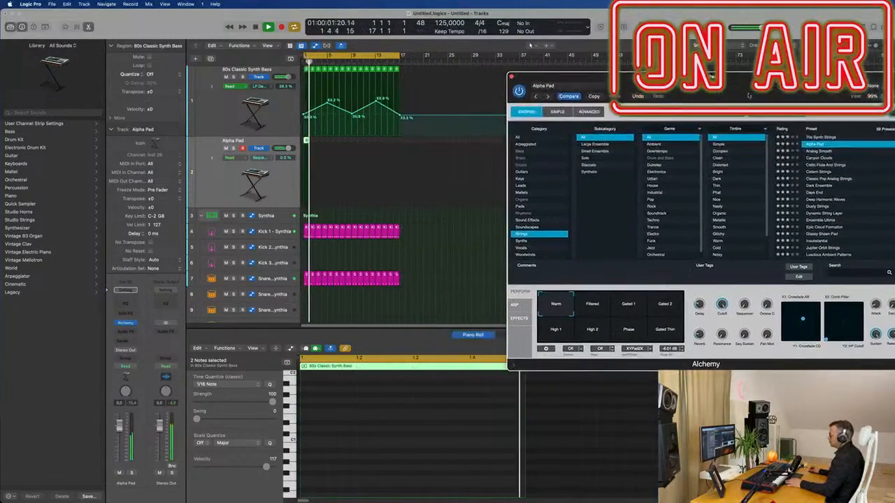
Lower the Alpha Pad track's volume to about -12.8 dB and keep only the short note near the end of its region
left_click(121, 437)
key("space")
key("space")
key("p")
key("space")
key("p")
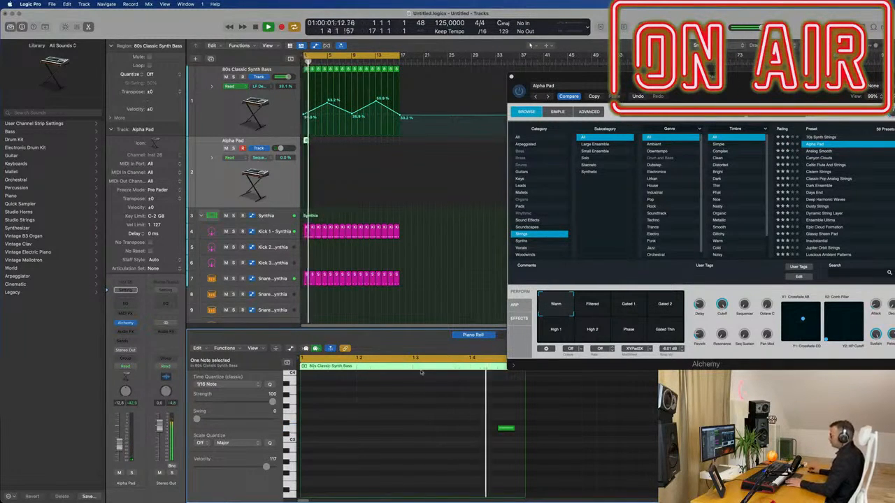
Repeat the one-bar Alpha Pad region so that it runs through bar 16
left_click(329, 140)
left_click(305, 141)
key("space")
key("super+r")
key("super+r")
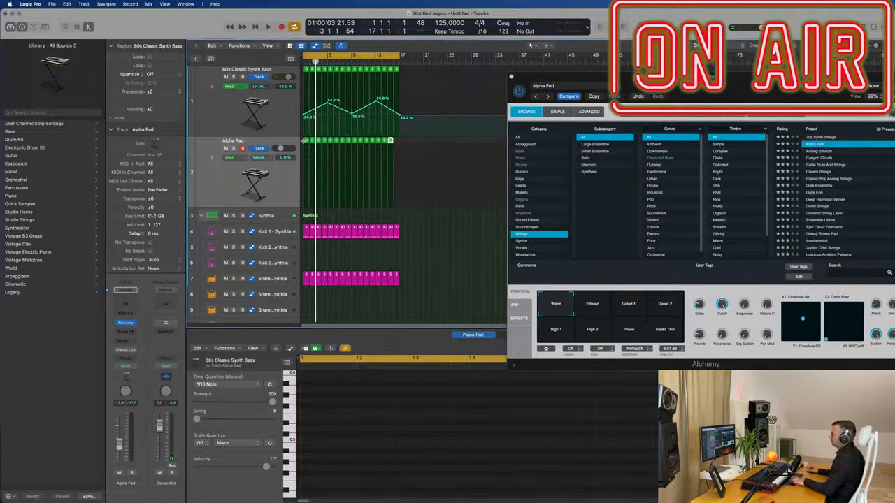
key("super+r")
Audition the Cistern Strings preset in playback with its Crackling, Light Rain, Fizzing and Dark snapshots
key("space")
left_click_drag(567, 76, 446, 106)
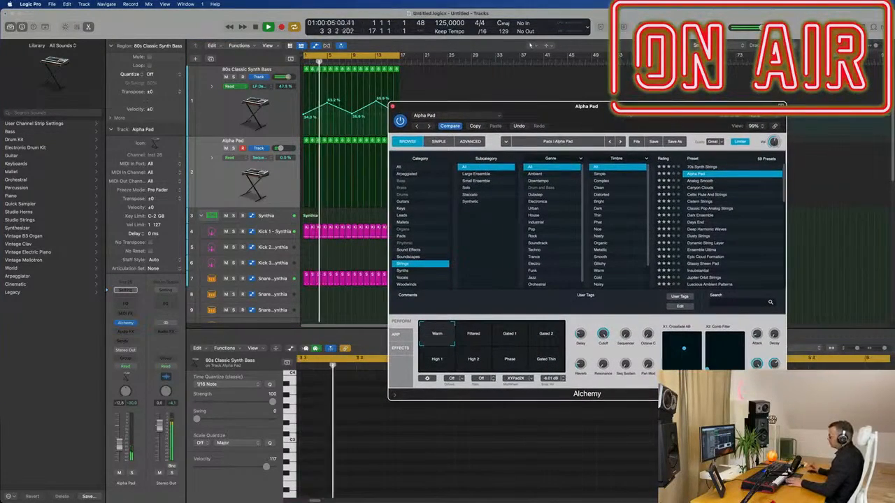
left_click(699, 202)
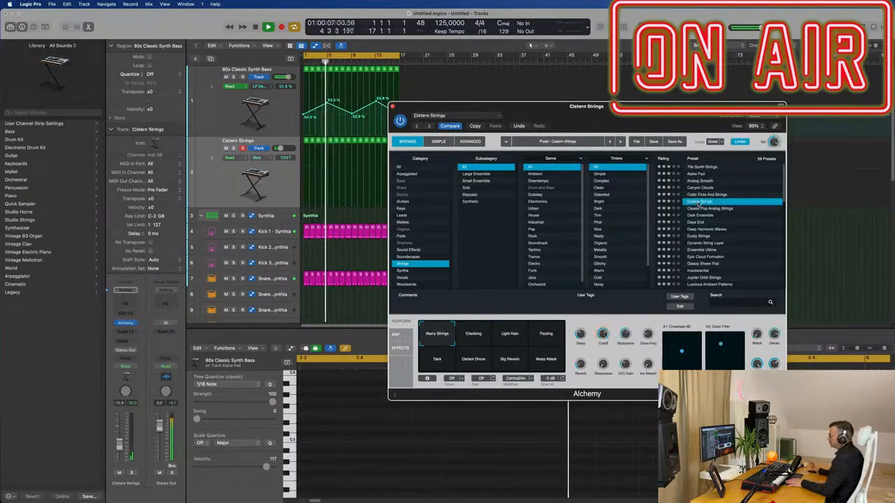
left_click_drag(626, 115, 576, 199)
left_click(420, 425)
left_click(460, 423)
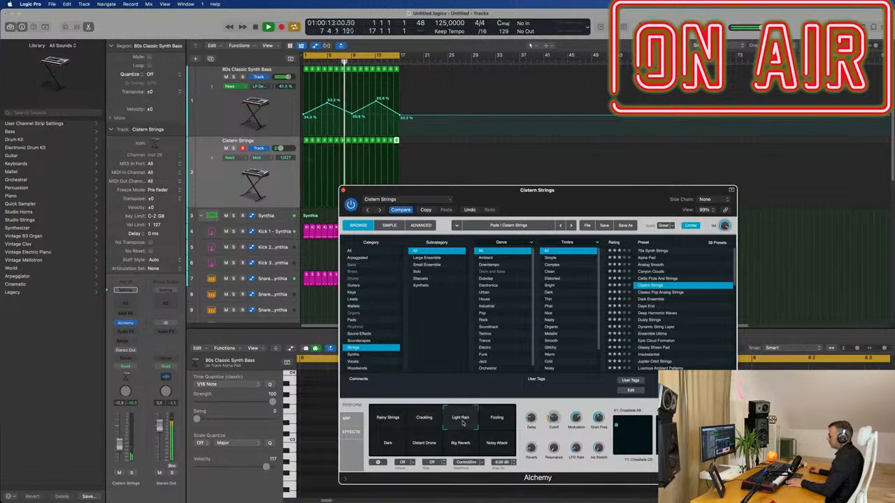
left_click(492, 423)
left_click(390, 449)
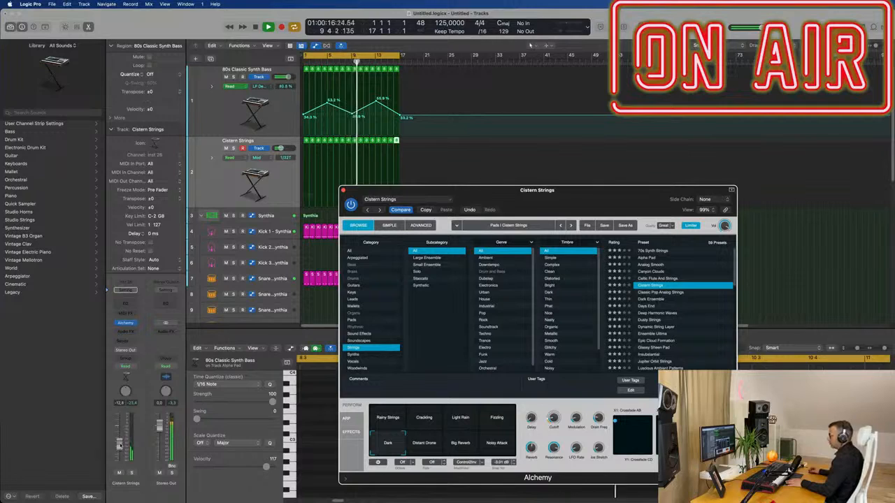
Try Classic Pop Analog Strings, switch to the Dusty Strings preset and raise the track's volume to about -7.4 dB
left_click(653, 294)
left_click_drag(661, 203, 700, 101)
left_click_drag(643, 106, 677, 120)
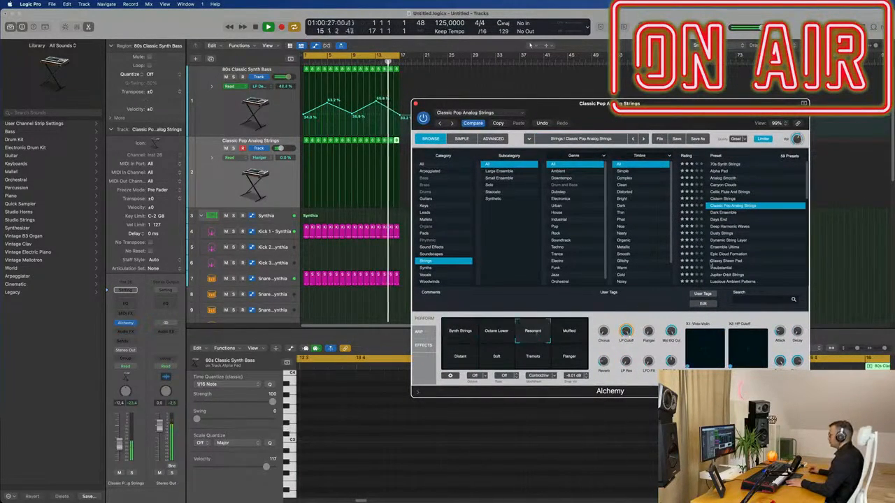
left_click(714, 234)
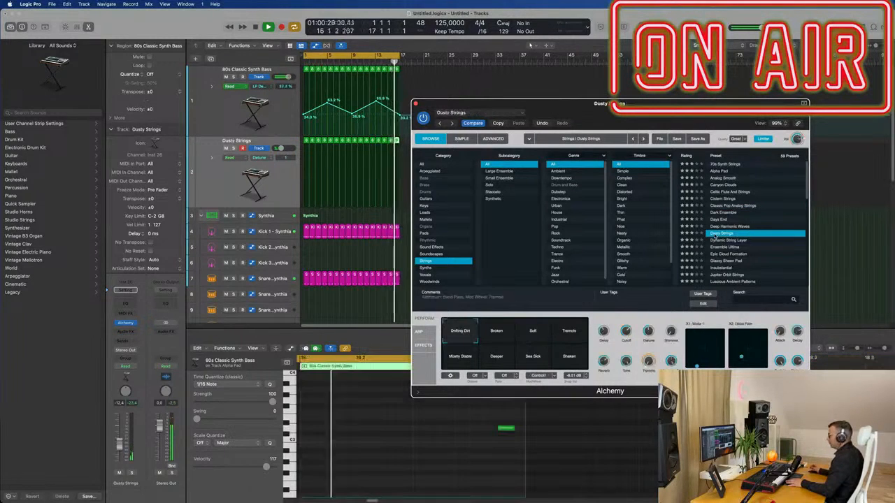
left_click_drag(678, 106, 725, 101)
left_click_drag(122, 446, 119, 441)
Select the notes in all 16 Dusty Strings regions and move them earlier to the fourth beat of each bar
left_click_drag(473, 419, 507, 451)
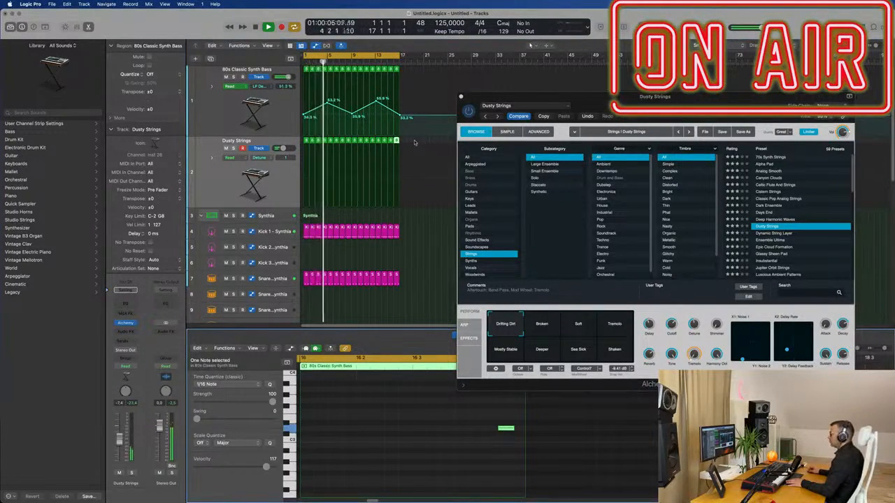
key("super+a")
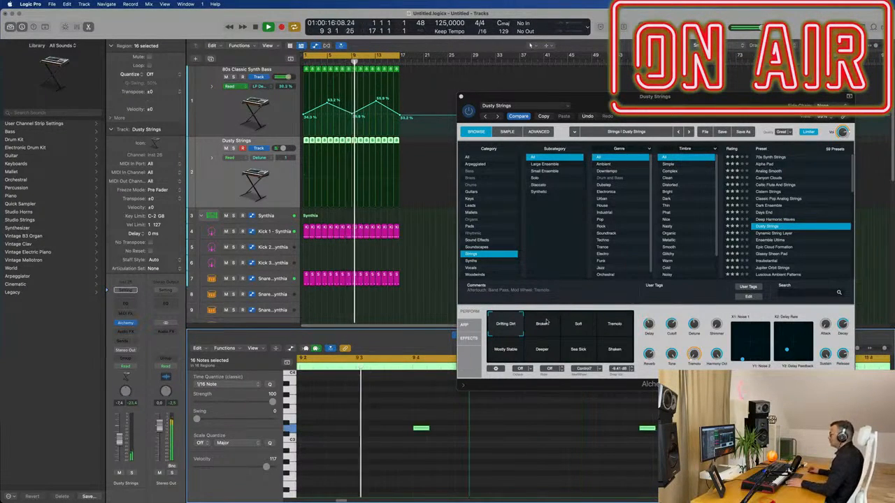
Audition the Soft and Tremolo snapshots of Dusty Strings, followed by the Dynamic String Layer and Massiveness presets
left_click(579, 323)
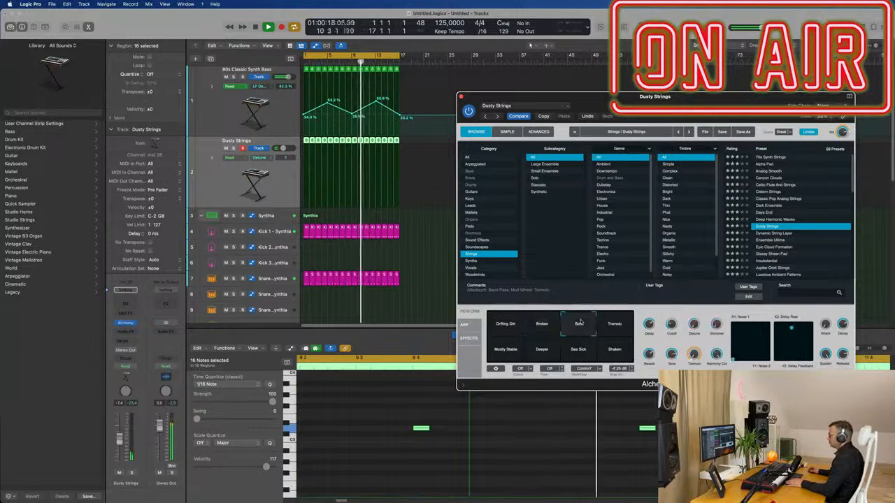
left_click(615, 324)
left_click(762, 233)
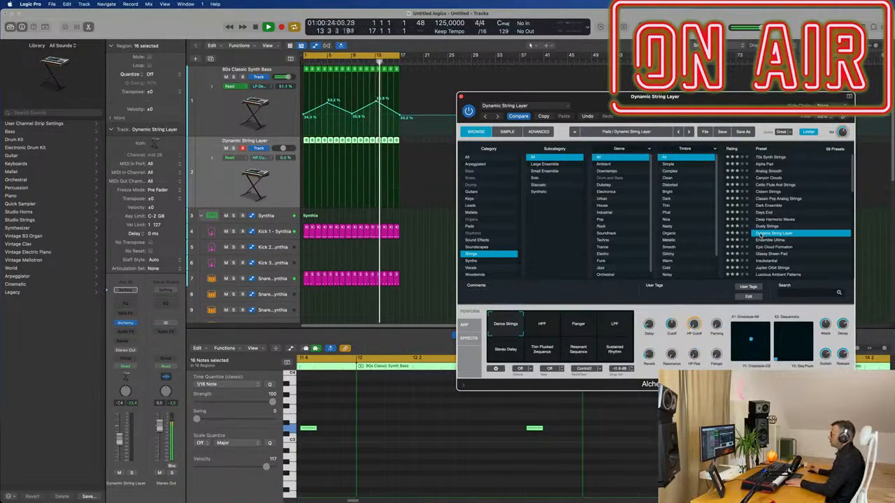
scroll(777, 250, "down", 3)
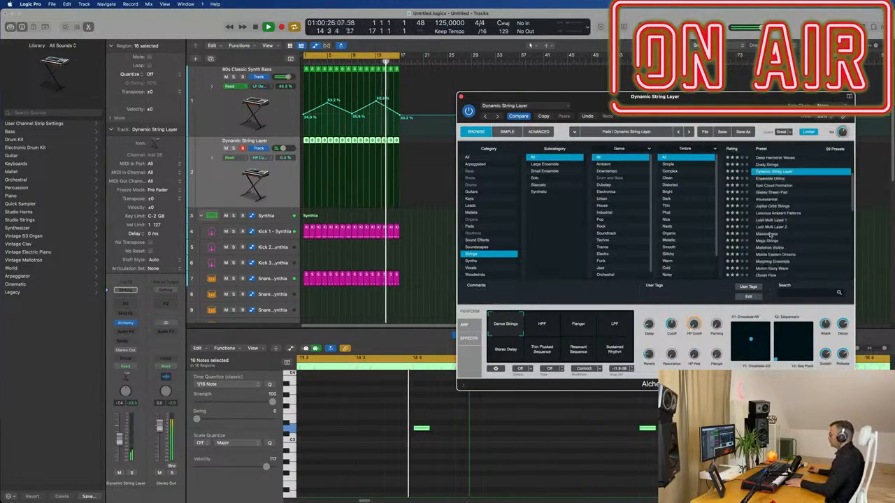
left_click(769, 234)
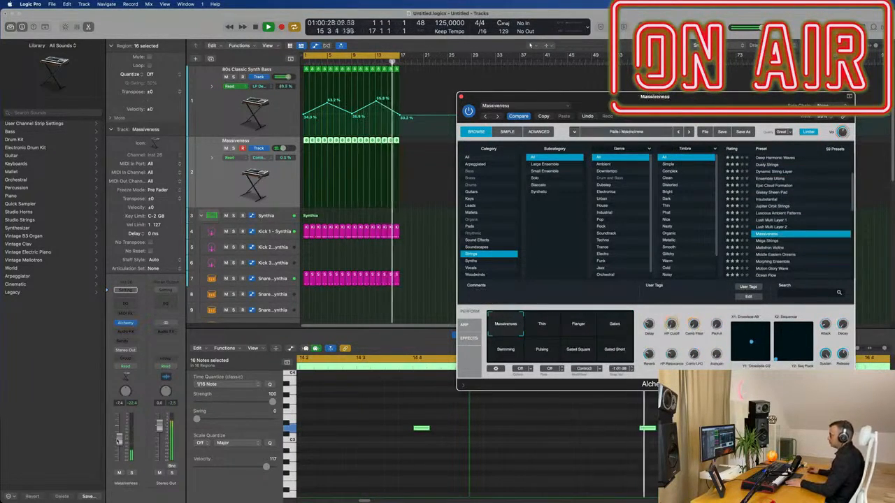
Lower the second Alchemy track's volume to about -9.0 dB and load the Ocean Flow preset with its Key Distorted snapshot
scroll(668, 258, "down", 1)
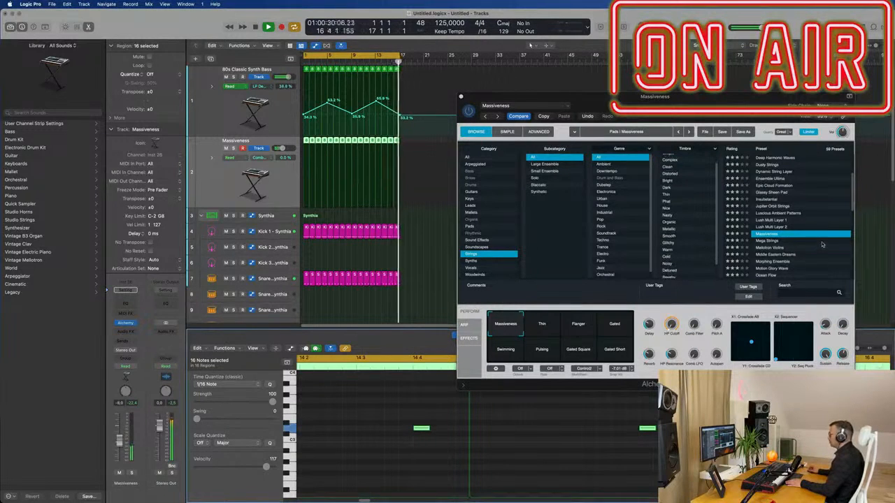
scroll(825, 222, "down", 3)
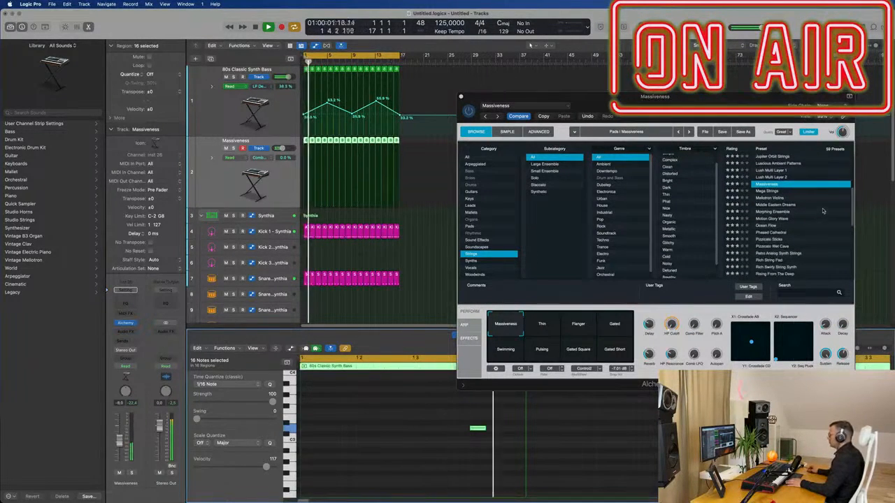
left_click(770, 226)
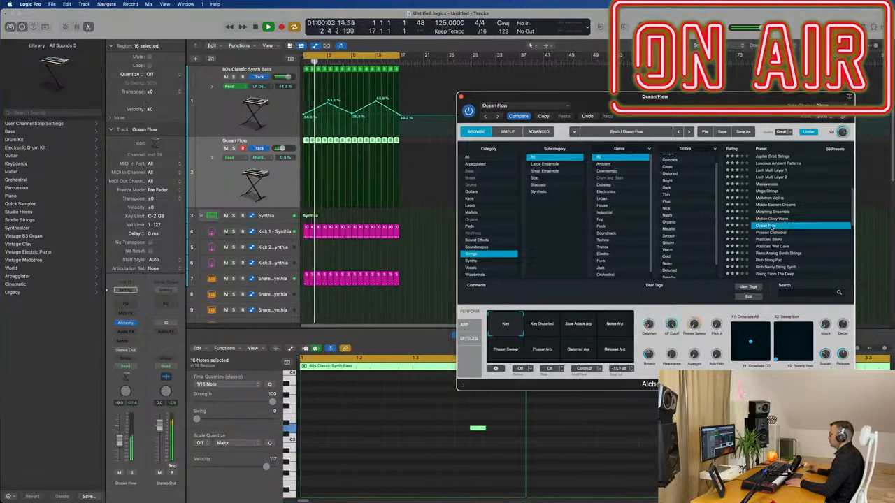
scroll(811, 225, "down", 1)
left_click(540, 326)
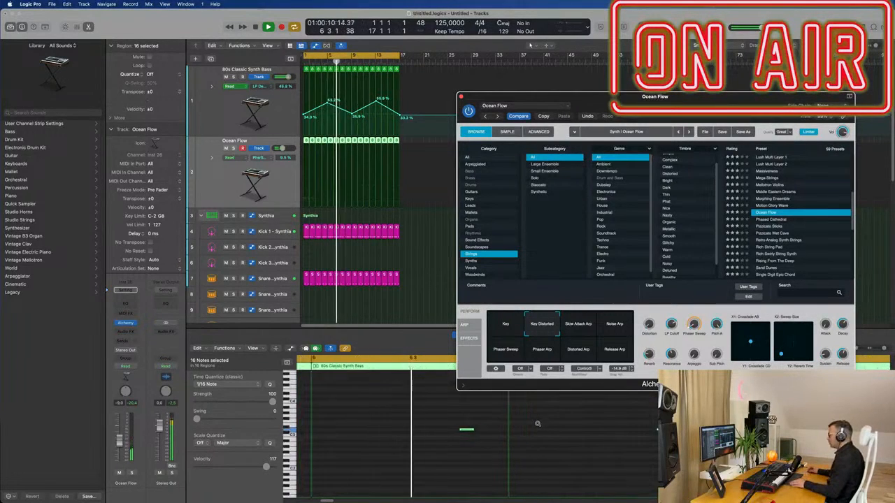
Duplicate the selected notes of all 16 regions one octave lower and play the part back
left_click(468, 444)
left_click_drag(468, 445, 469, 465)
key("space")
key("space")
key("super+Left")
key("super+Left")
key("super+Left")
key("super+Left")
key("super+Left")
key("super+Left")
Audition Ocean Flow's Noise Arp, Phaser Sweep, Phaser Arp, Distorted Arp, Release Arp and Key Distorted snapshots during playback
left_click_drag(671, 96, 609, 78)
left_click(558, 306)
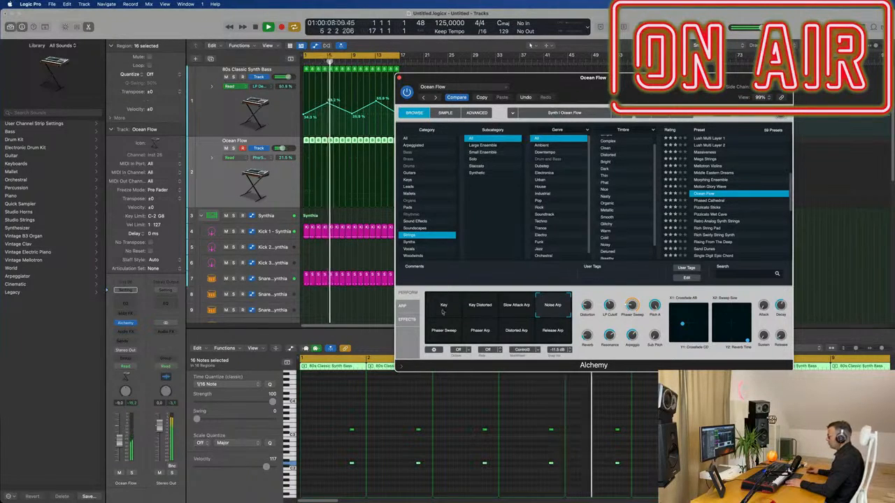
left_click(436, 334)
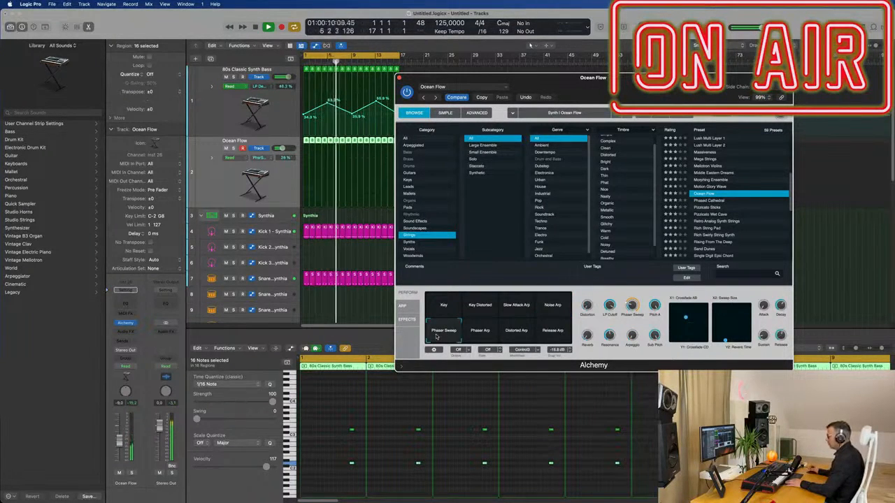
left_click(480, 333)
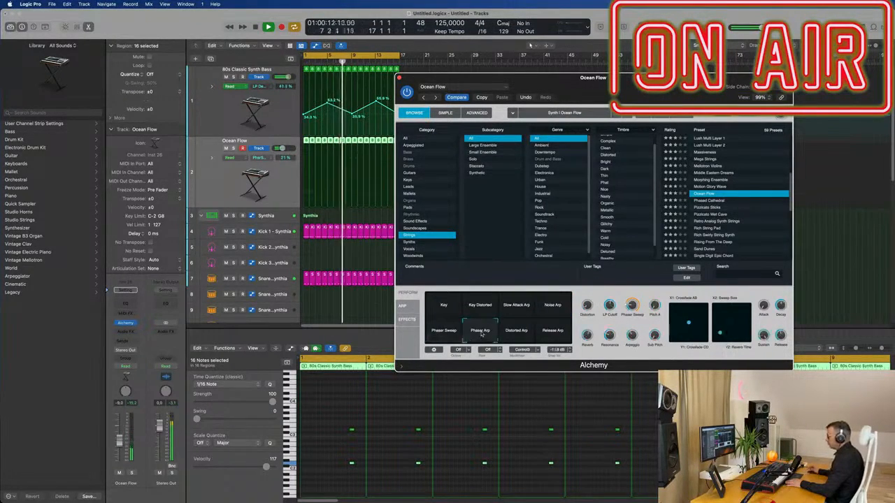
left_click(520, 334)
left_click(557, 335)
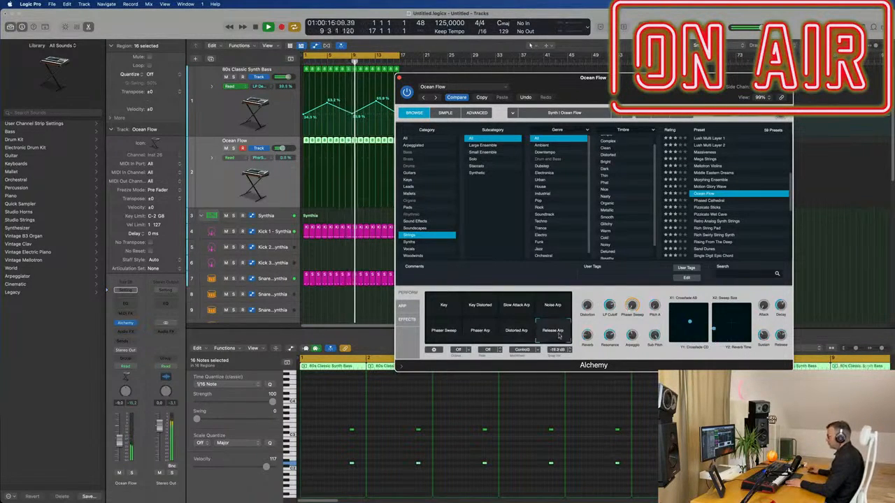
left_click(480, 308)
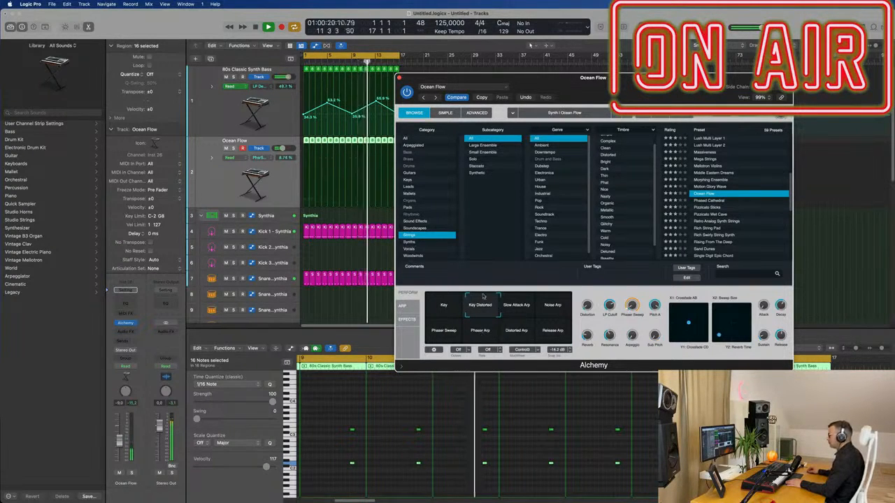
left_click(477, 334)
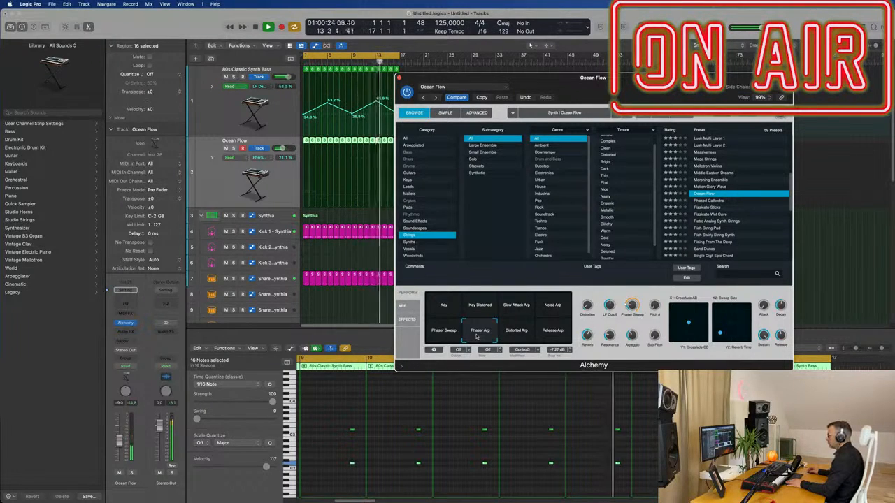
left_click(429, 337)
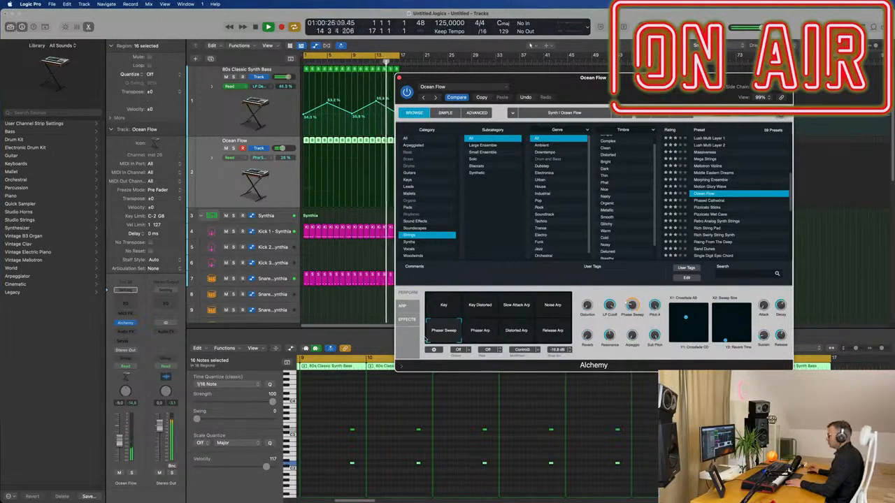
Switch the second Alchemy track to the Pizzicato Sticks preset from the Strings category
left_click(708, 207)
scroll(751, 171, "down", 3)
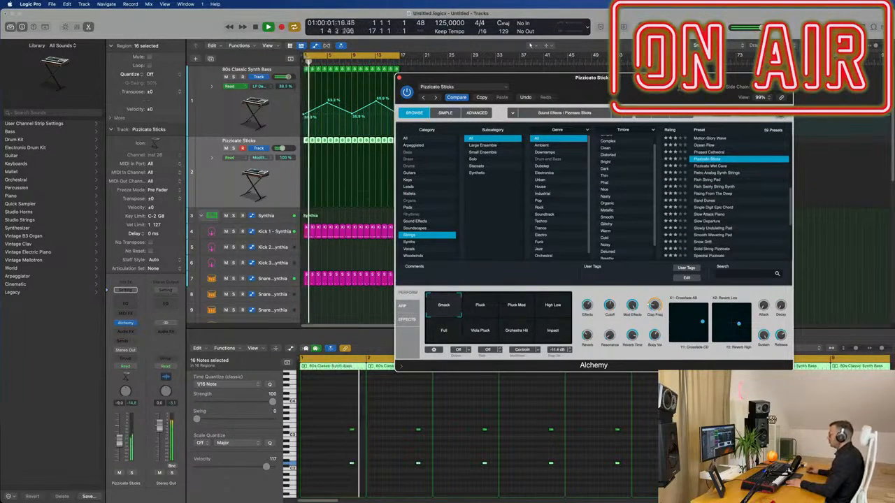
left_click_drag(680, 89, 688, 85)
left_click(123, 441)
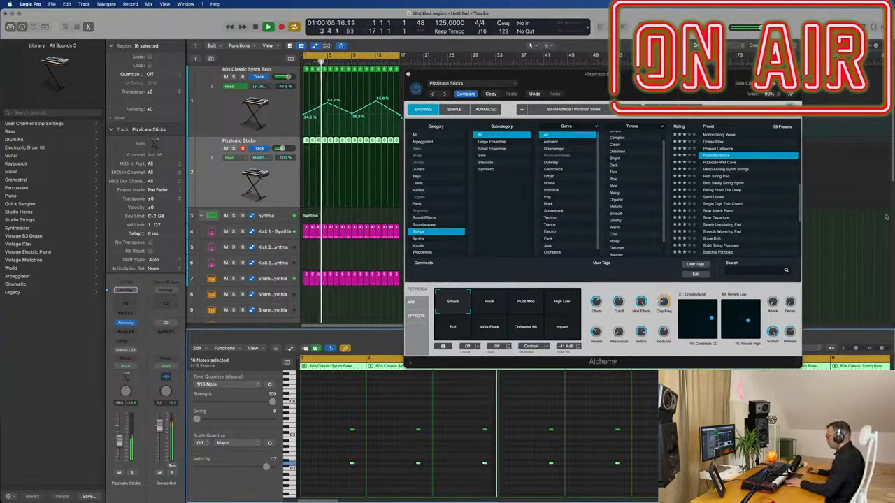
left_click(791, 305)
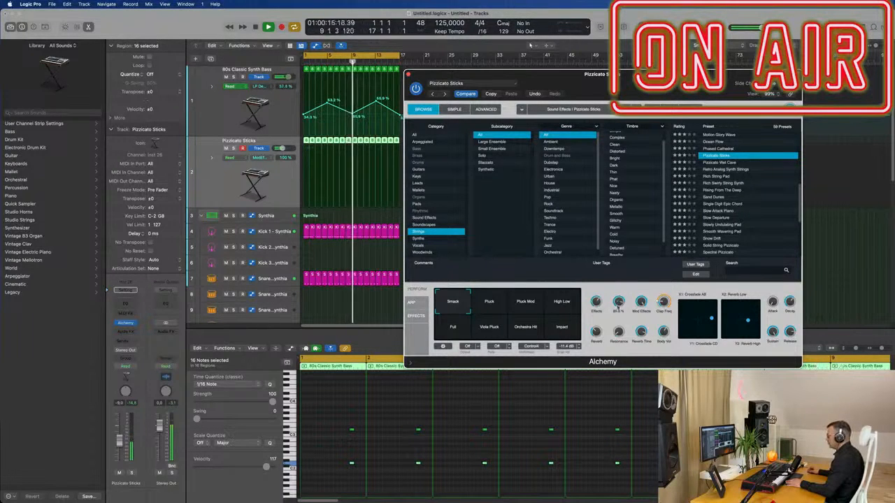
Compare the Pluck, Pluck Mod, High Low and Full snapshots of Pizzicato Sticks and return to Smack
left_click(503, 305)
left_click(536, 303)
left_click(566, 301)
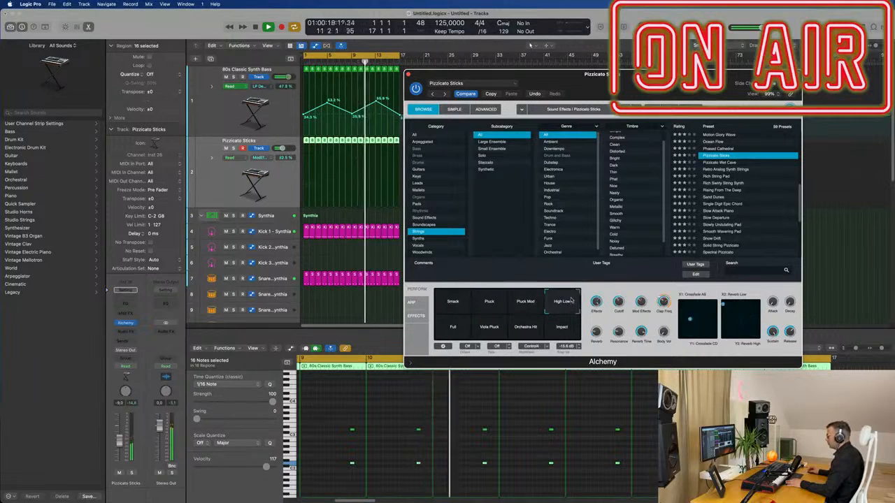
left_click(456, 326)
left_click(453, 304)
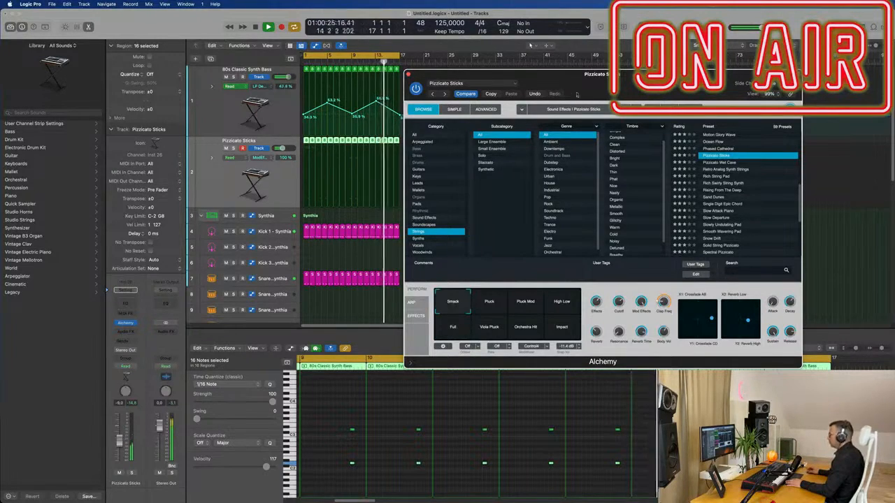
Turn down the Clap Freq performance control of the Smack snapshot
left_click_drag(626, 83, 583, 74)
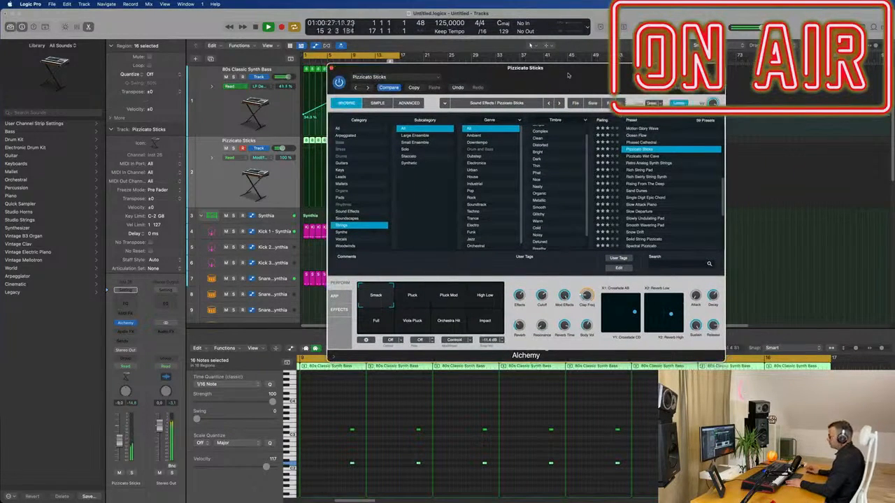
left_click_drag(594, 79, 568, 80)
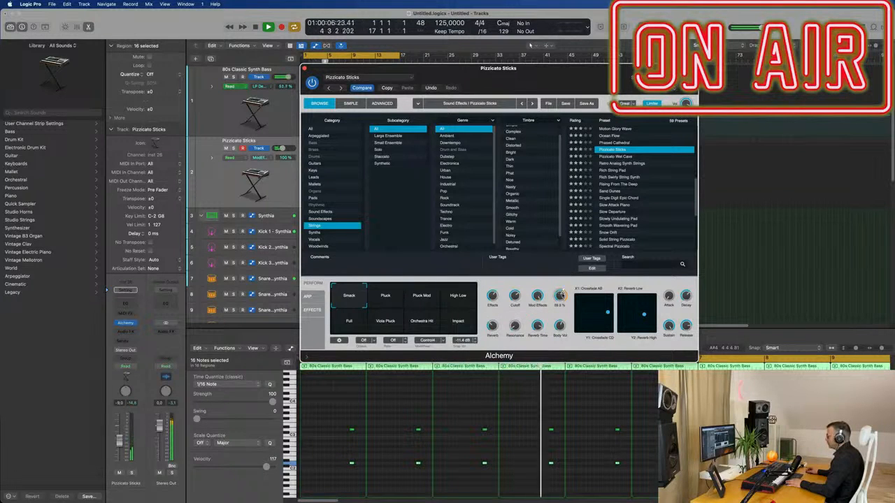
left_click_drag(563, 294, 555, 329)
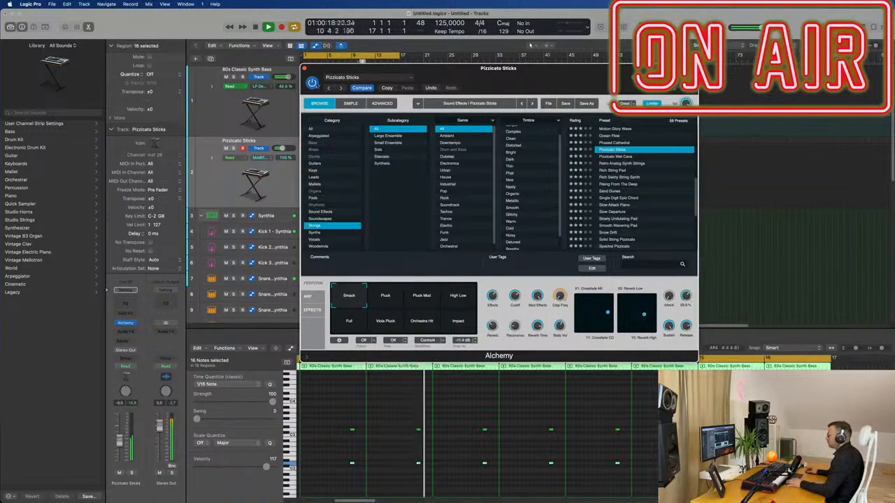
In Alchemy's advanced view, lengthen the hold stage of the AHDSR 1 envelope to about 1.3 s
left_click(382, 104)
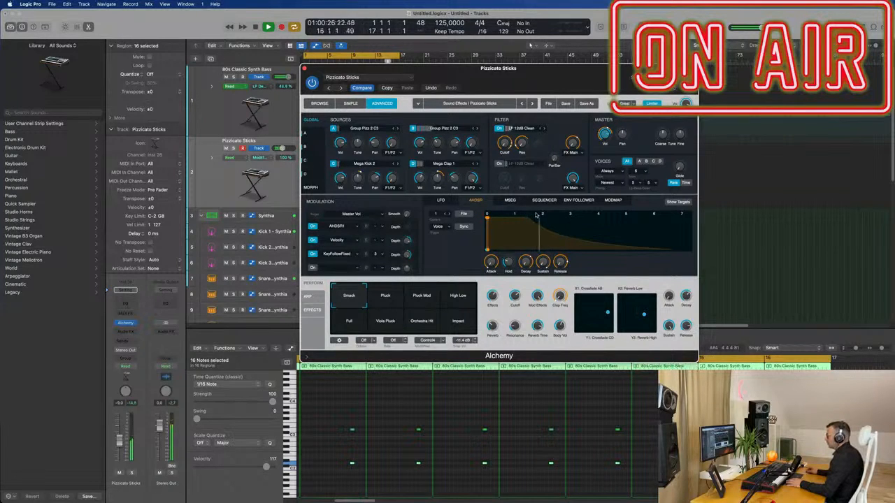
left_click_drag(495, 218, 517, 220)
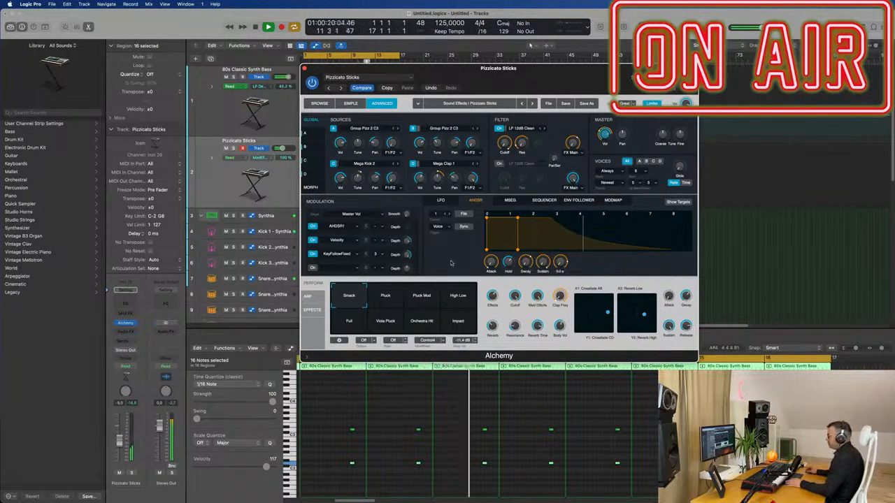
left_click_drag(446, 73, 480, 82)
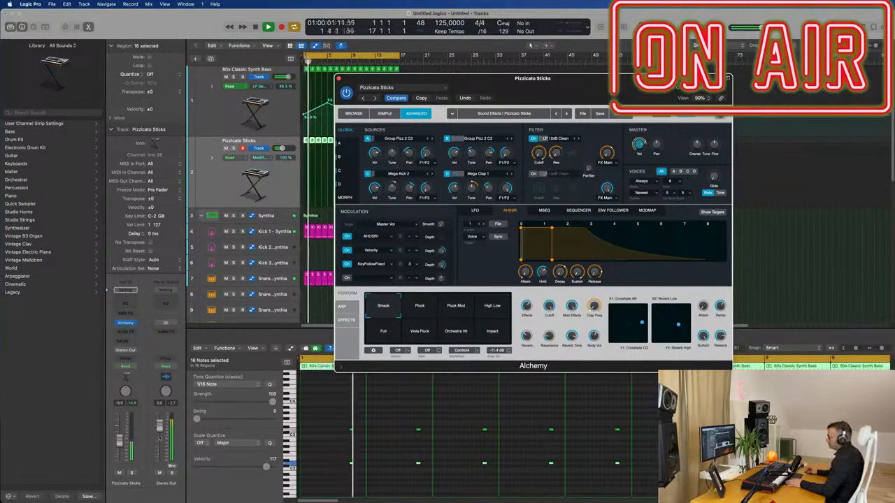
Solo the Pizzicato Sticks track and reset the volume of source C, Mega Kick 2, to its default
left_click(132, 473)
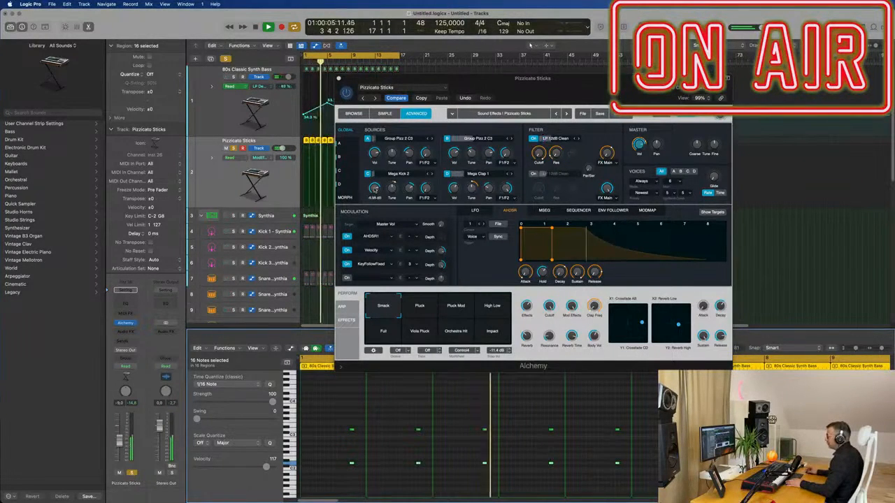
left_click(374, 189, "alt")
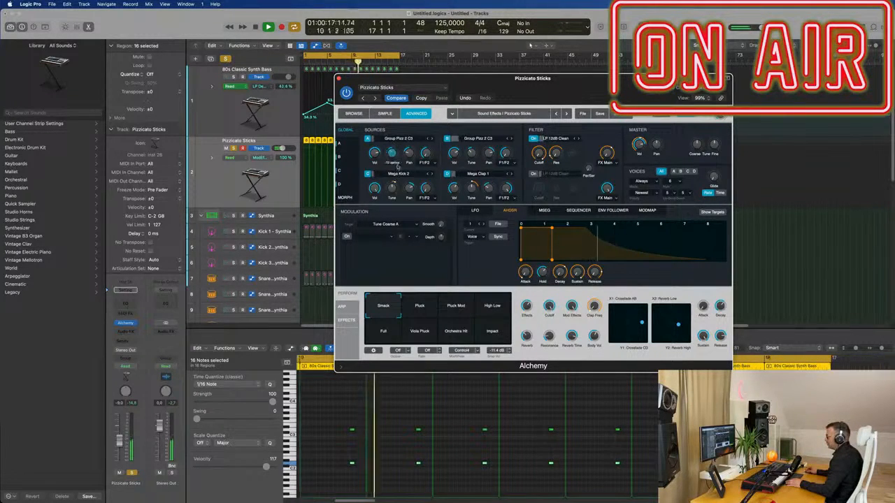
Lower the coarse tuning of source A and set source B's coarse tuning to -12 semitones
left_click_drag(398, 163, 398, 163)
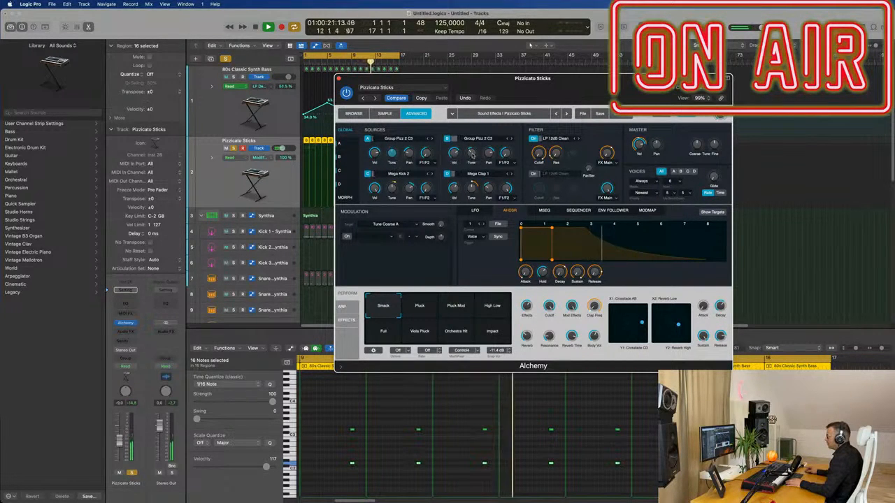
left_click_drag(474, 146, 476, 157)
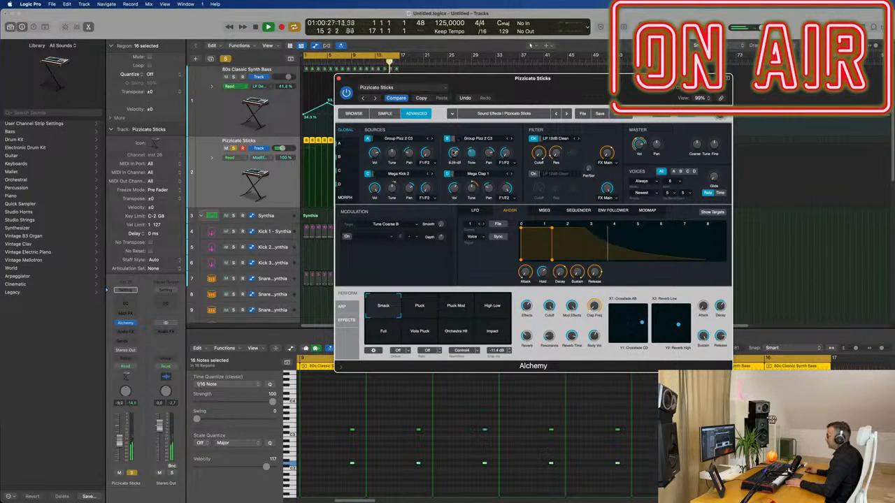
left_click_drag(602, 72, 625, 82)
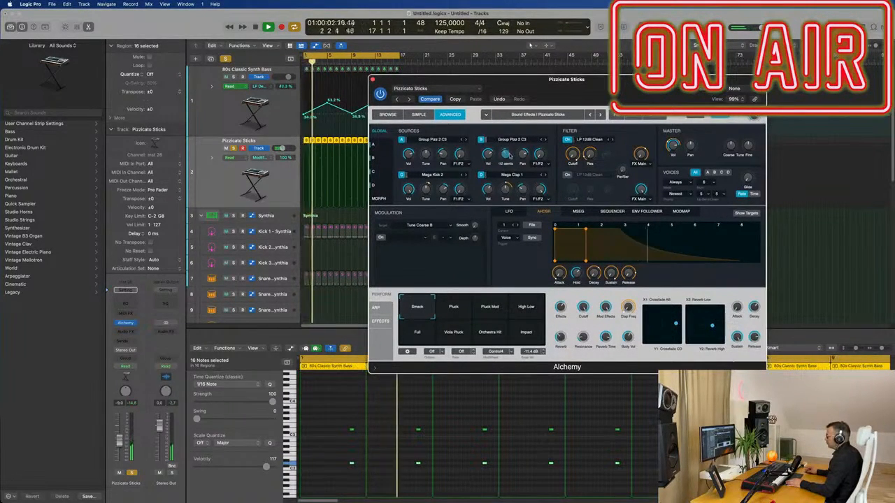
left_click_drag(606, 81, 562, 79)
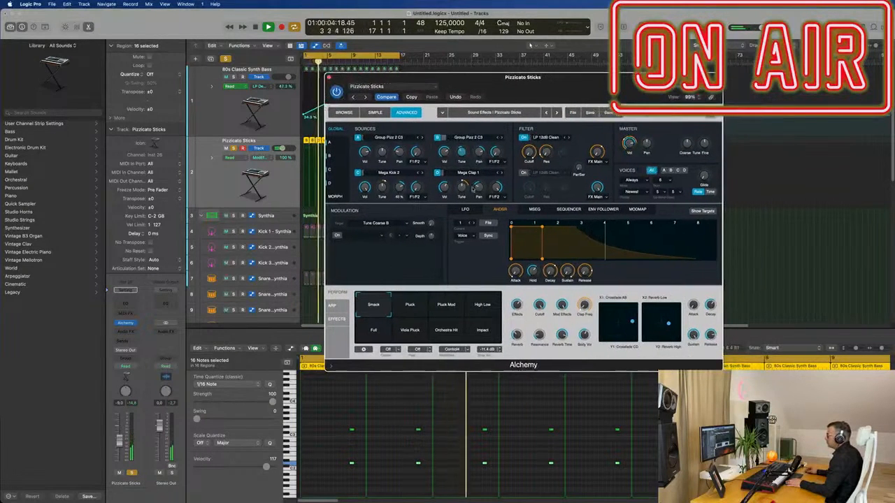
Shorten the hold stage of the AHDSR 1 envelope to about 0.2 s and lengthen its release
left_click(340, 115)
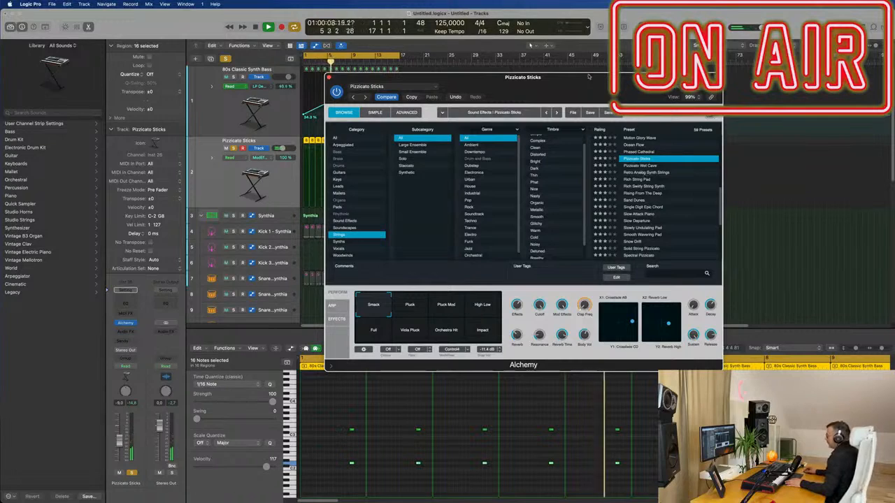
left_click_drag(629, 78, 651, 72)
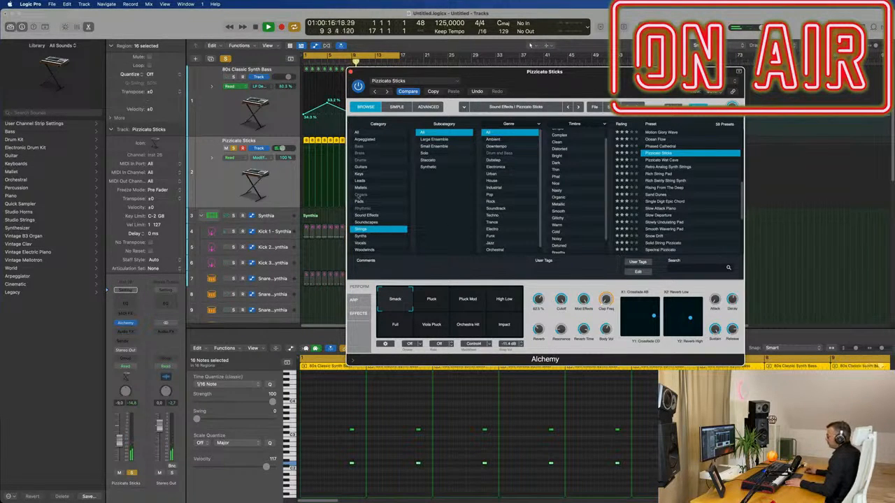
left_click(427, 106)
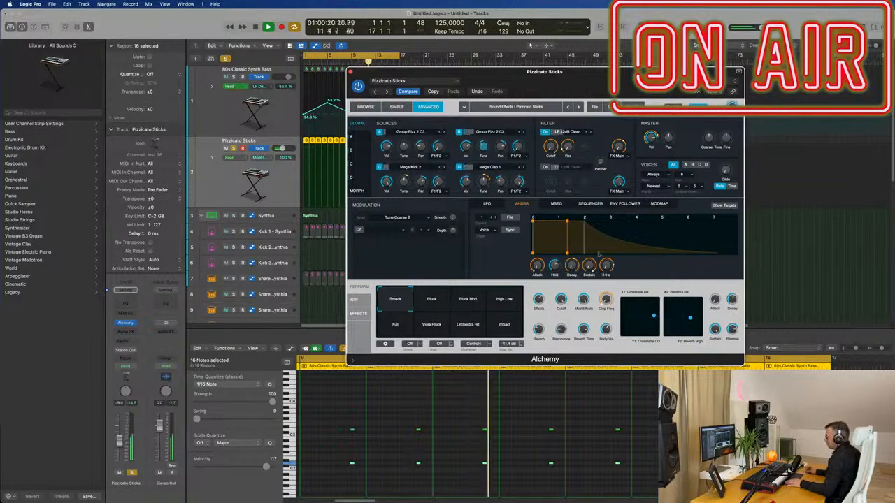
left_click_drag(567, 233, 536, 234)
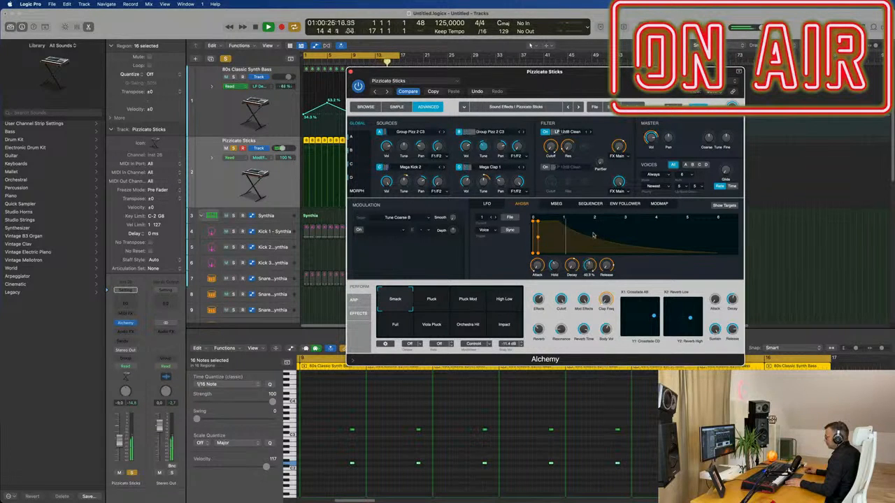
left_click_drag(606, 266, 610, 227)
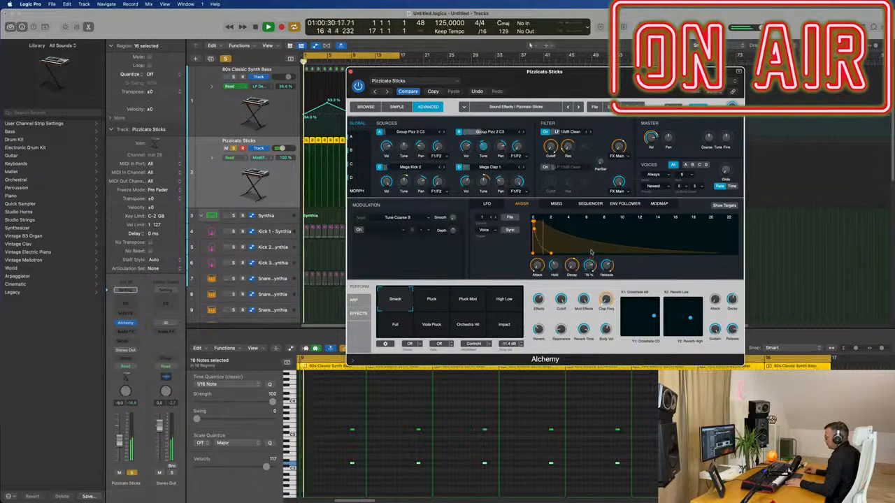
Lengthen the decay of Alchemy's AHDSR envelope on Pizzicato Sticks, fine-tune its release and bring the attack back to its shortest setting
mouse_move(571, 264)
left_mouse_down()
mouse_move(576, 243)
mouse_move(573, 259)
left_mouse_up()
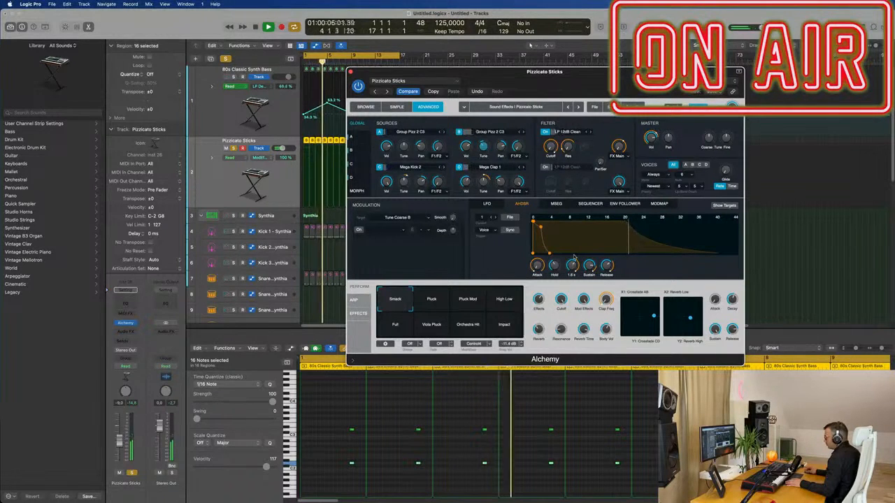
left_click_drag(607, 264, 607, 261)
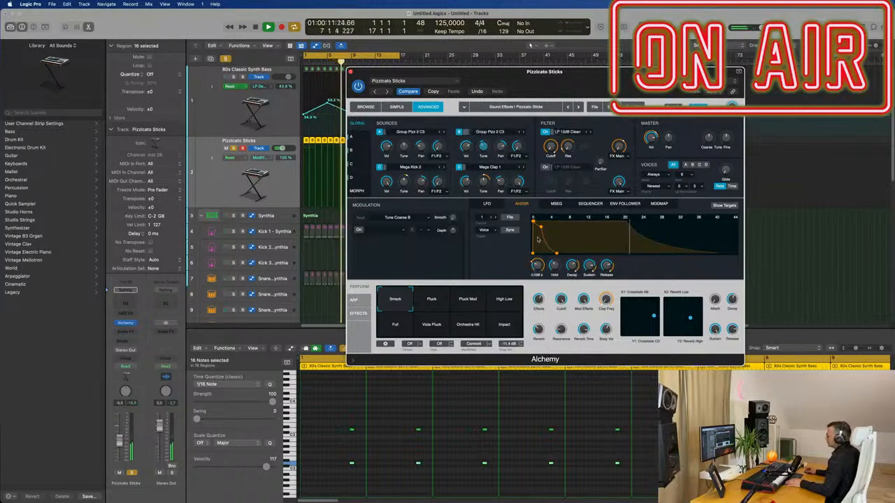
left_click_drag(541, 245, 540, 250)
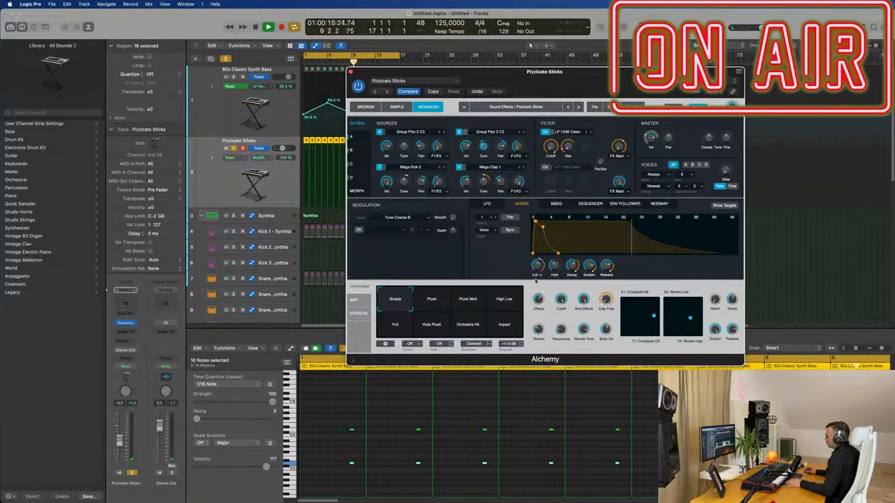
left_click_drag(538, 267, 538, 325)
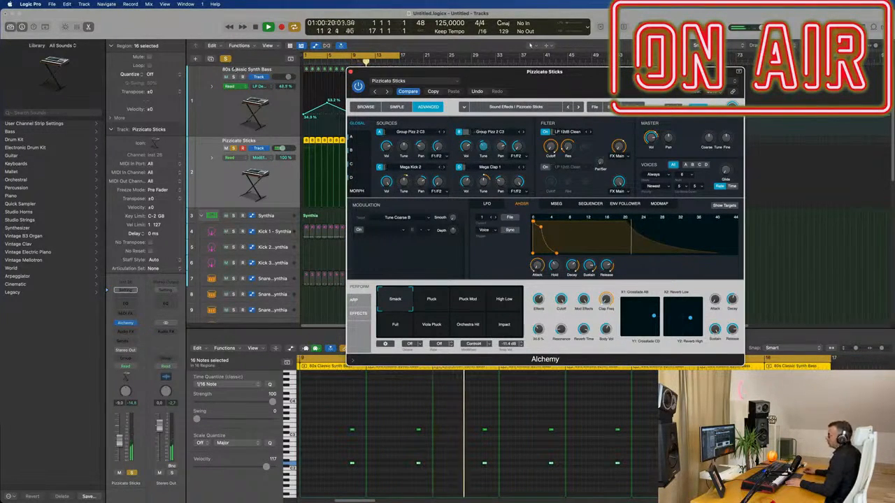
Turn off solo on the Pizzicato Sticks track and close its Alchemy instrument window
left_click(234, 148)
left_click_drag(493, 74, 518, 90)
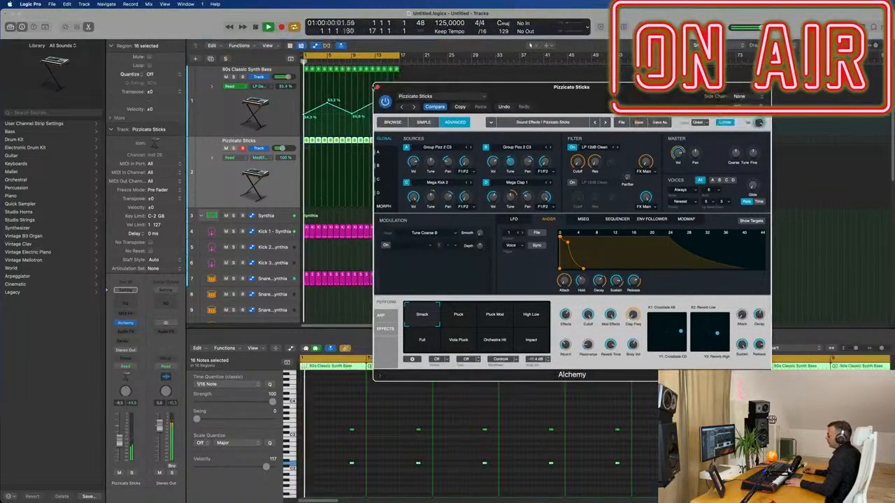
left_click(376, 86)
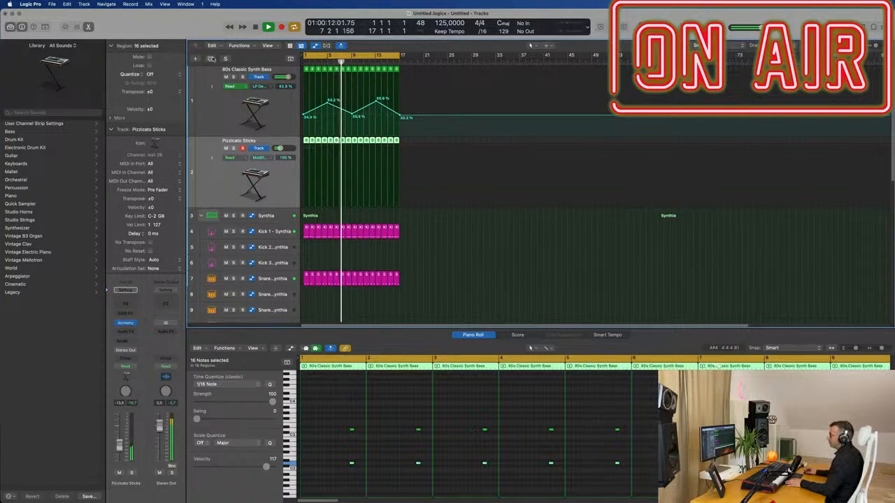
Create a new software instrument track that uses the Retro Synth plug-in
left_click(197, 58)
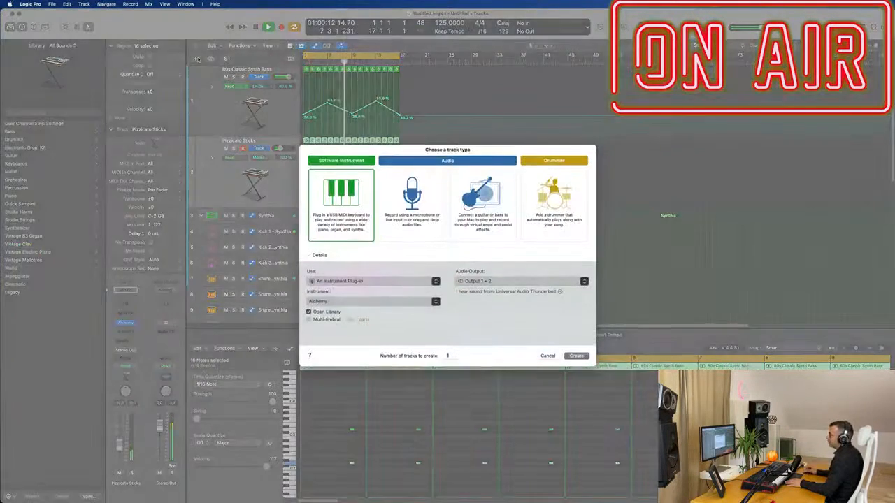
left_click(372, 281)
left_click(372, 282)
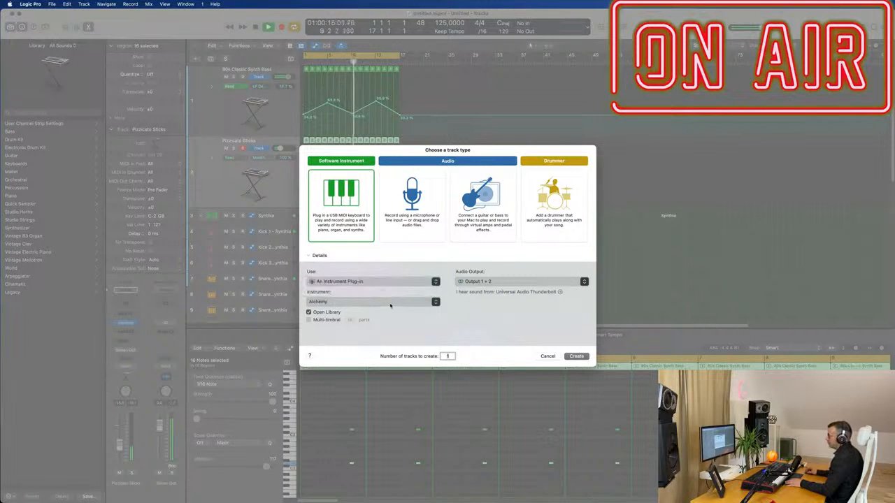
left_click(392, 302)
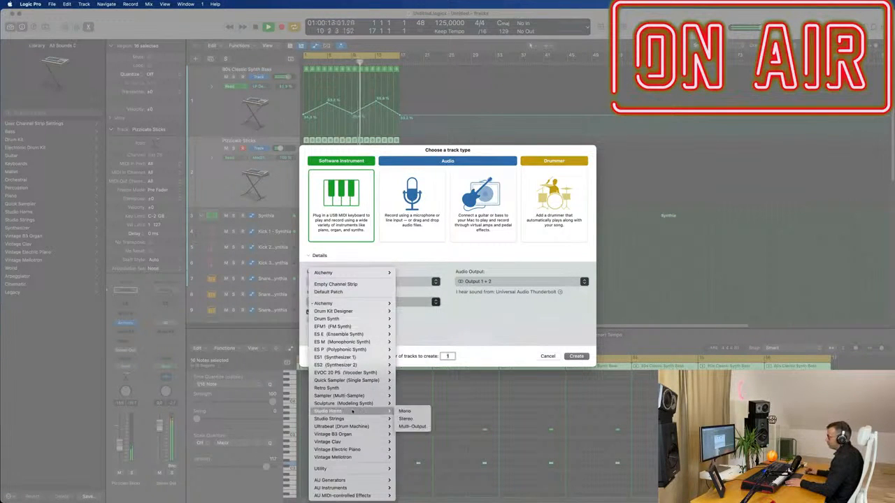
left_click(405, 388)
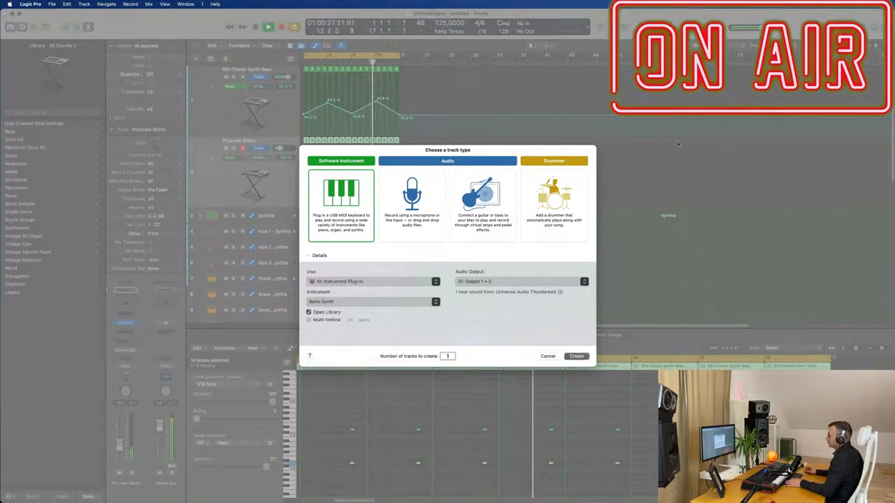
key("Return")
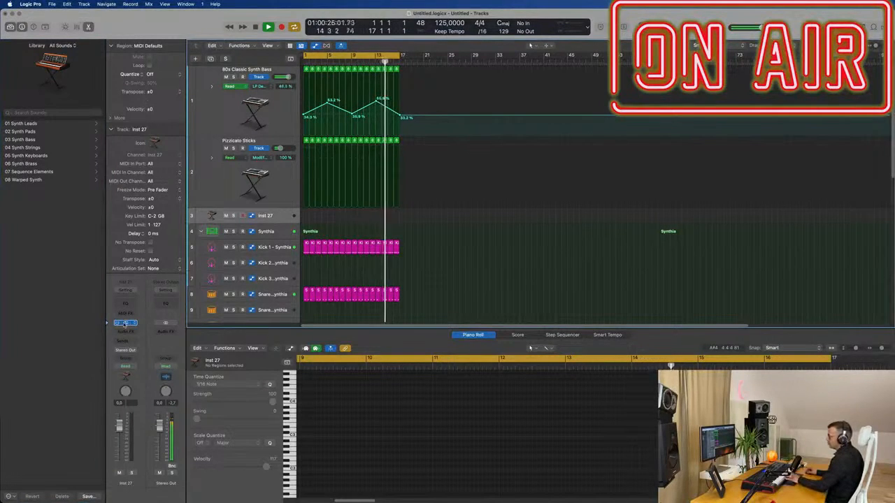
Open the new track's Retro Synth window, reposition it and keep the Factory Default preset
left_click(126, 324)
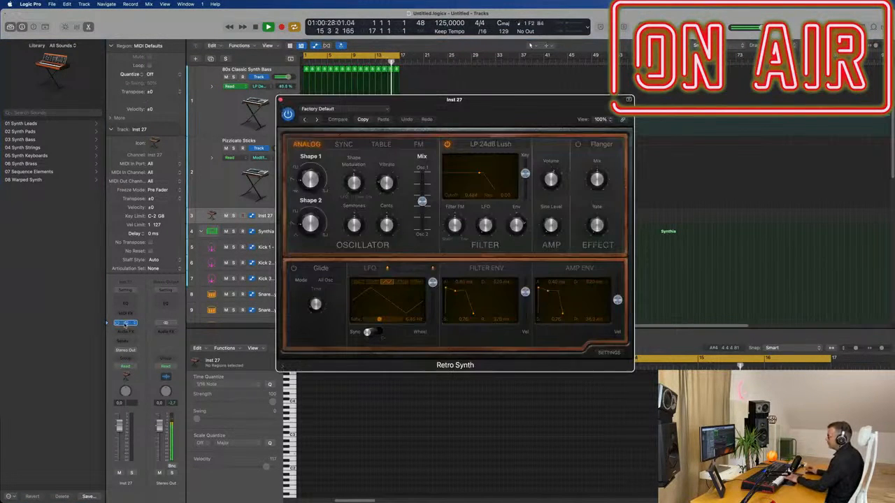
left_click_drag(492, 115, 553, 172)
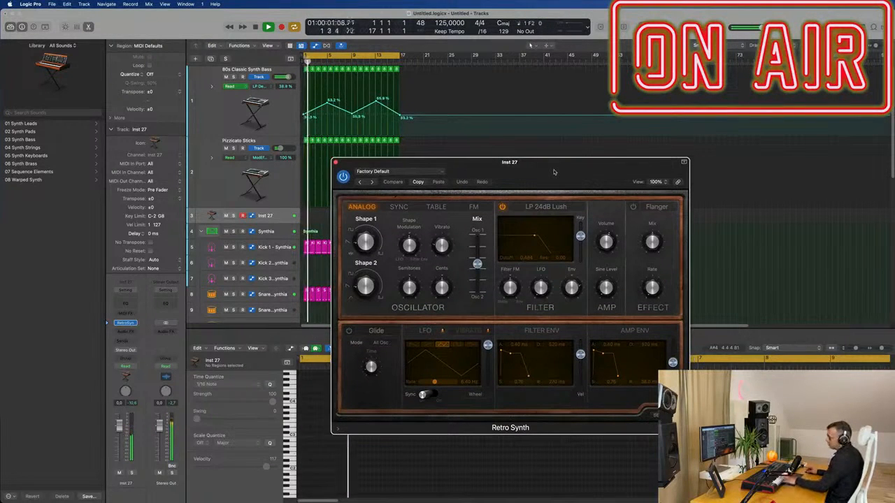
left_click_drag(436, 171, 352, 169)
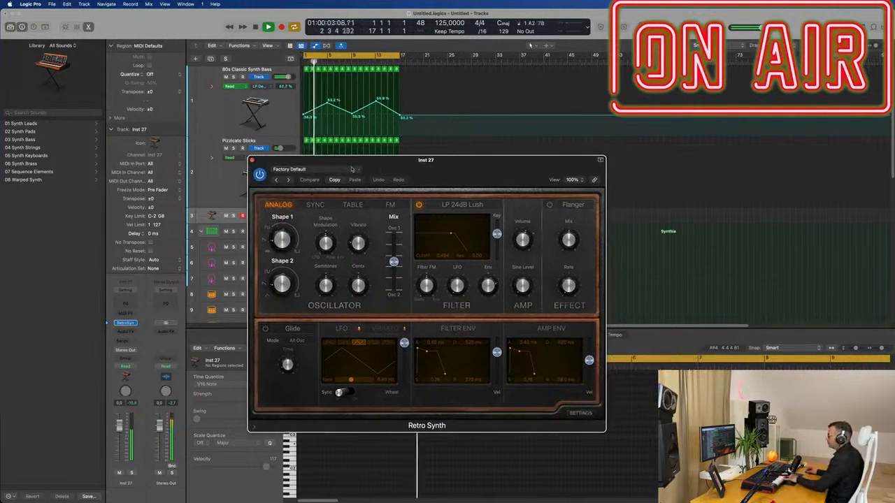
left_click(339, 169)
left_click(347, 227)
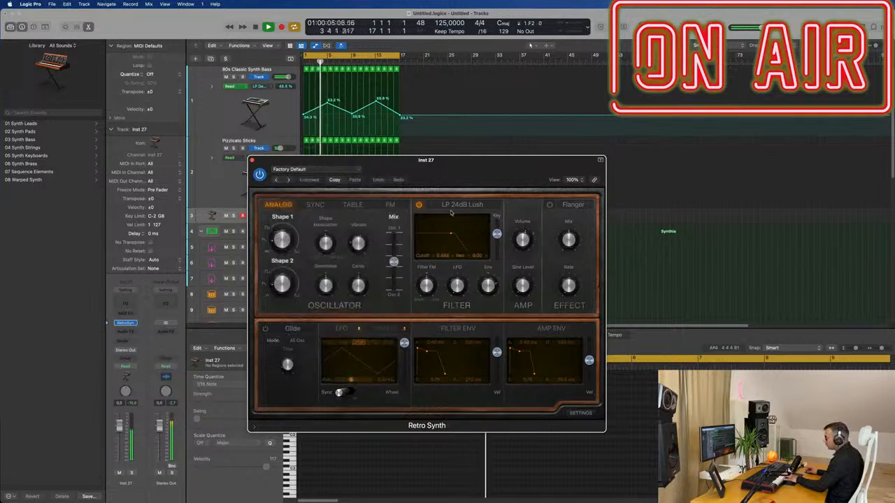
Shape the Retro Synth sound with Shape 1 at 50 %, the oscillator mix shifted toward Osc 2 and the LFO slider at 0.02
left_click(282, 240)
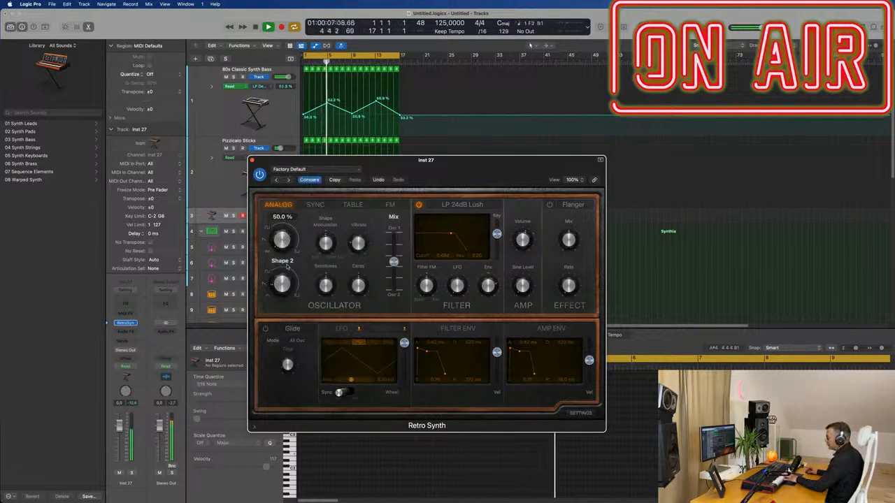
left_click_drag(394, 261, 393, 276)
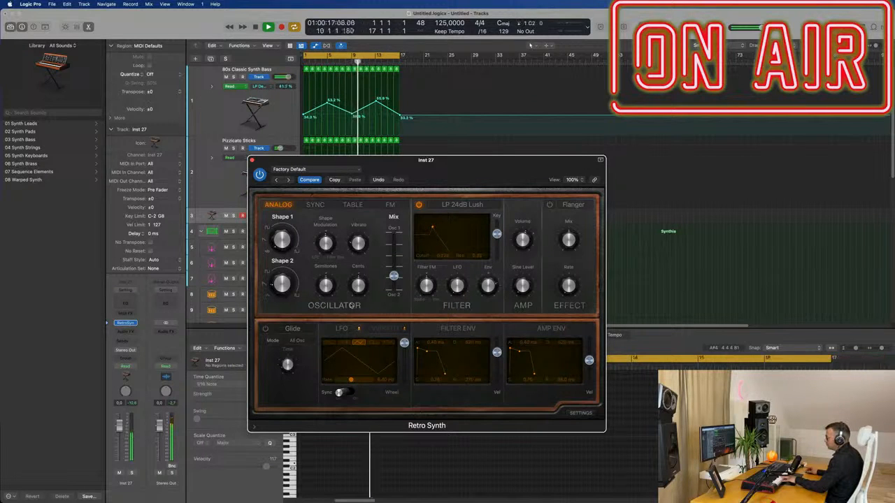
left_click_drag(404, 353, 405, 388)
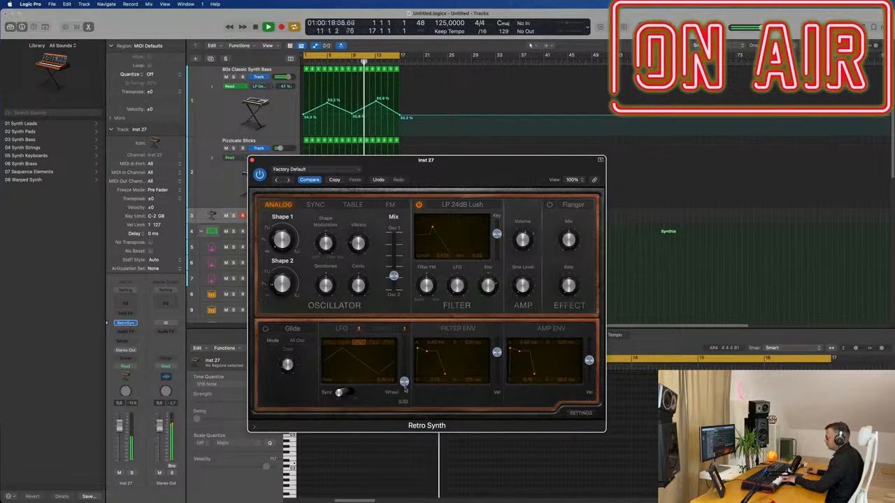
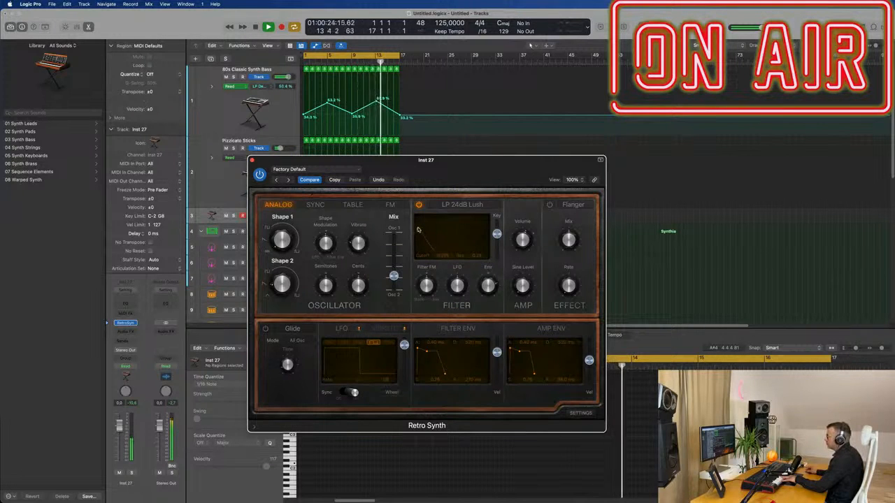
Move the synth window clear of the tracks and record a sustained note on the Inst 27 track
left_click_drag(462, 169, 741, 155)
left_click(280, 218)
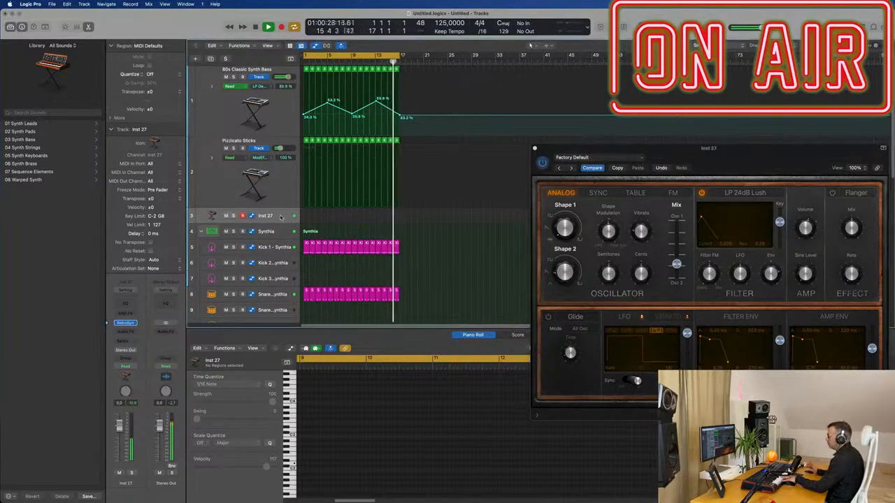
key("r")
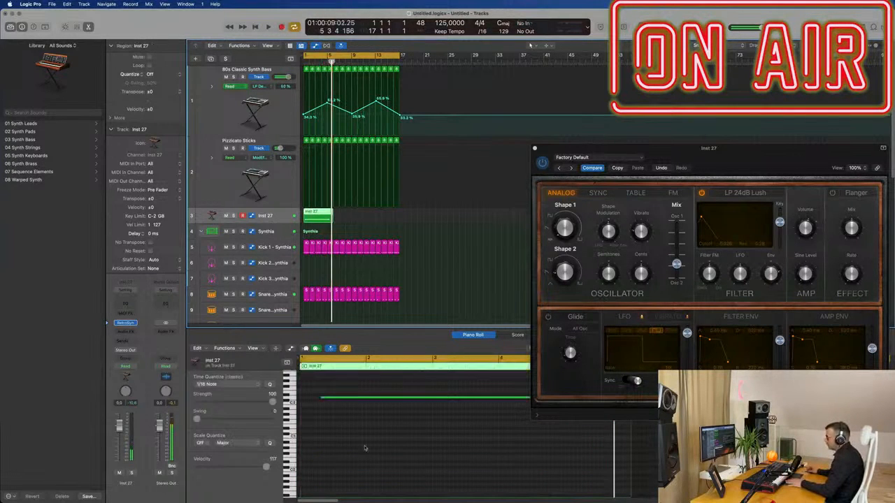
Move the recorded Inst 27 note to start at bar 1, and trim both the note and its region to end at bar 5
left_click_drag(378, 399, 354, 410)
scroll(353, 410, "down", 4)
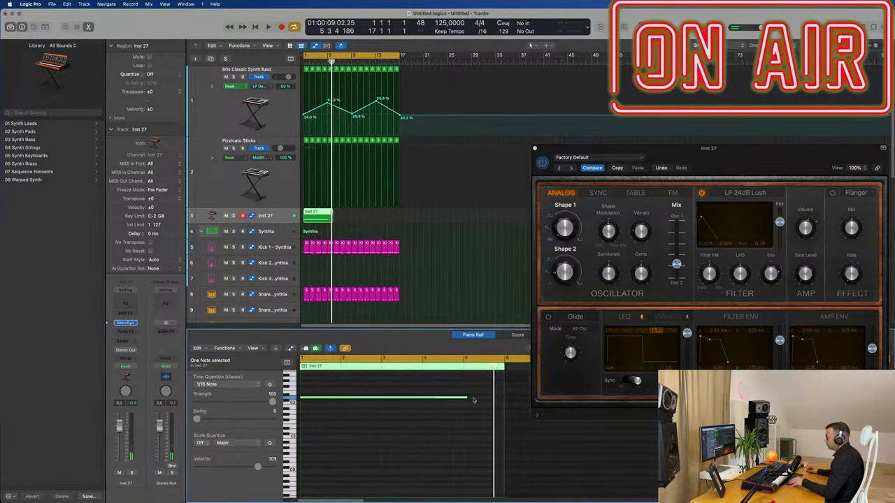
left_click_drag(468, 399, 461, 398)
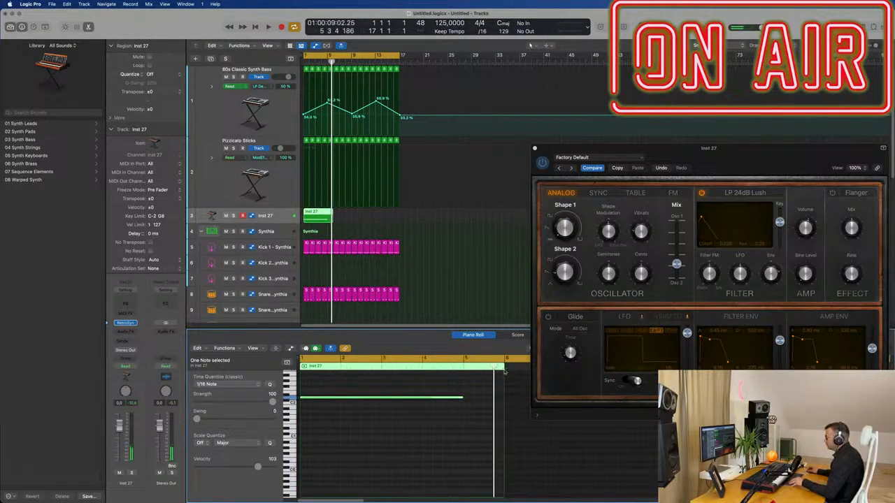
left_click_drag(502, 369, 461, 381)
Add a Channel EQ to the Inst 27 track with a low cut at 162 Hz and 12 dB/Oct
left_click_drag(685, 149, 564, 136)
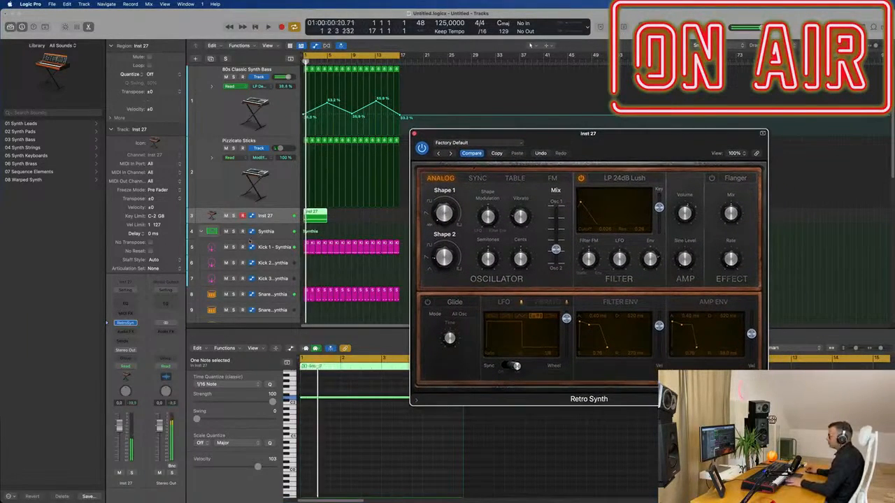
left_click(131, 304)
mouse_move(329, 213)
left_mouse_down()
mouse_move(430, 214)
mouse_move(465, 202)
left_mouse_up()
left_click_drag(438, 245, 462, 240)
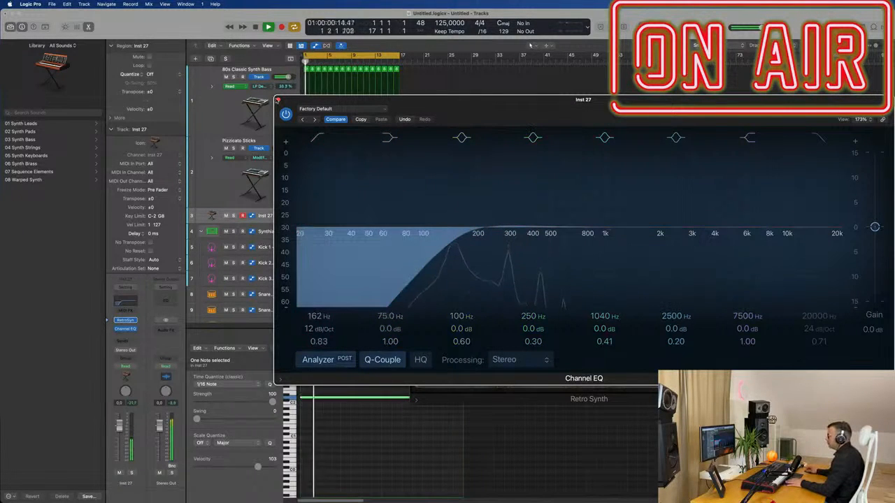
left_click(278, 100)
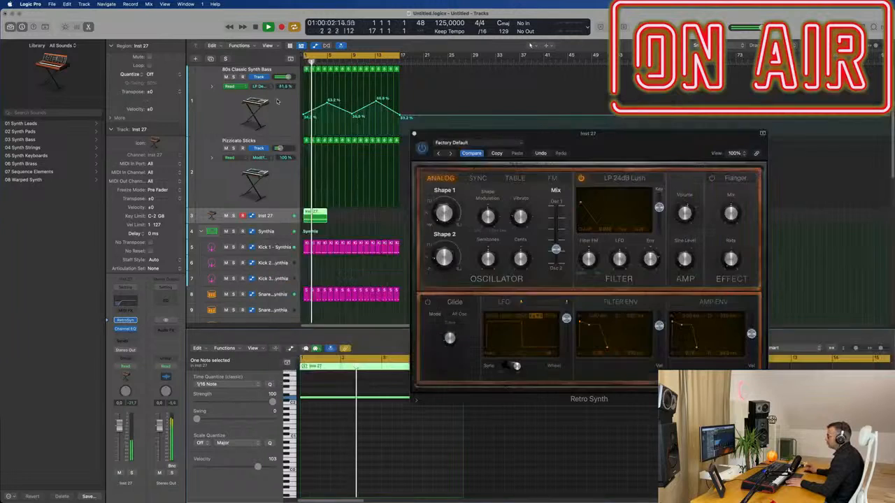
Repeat the four-bar Inst 27 region three times so the part runs up to bar 17
key("Return")
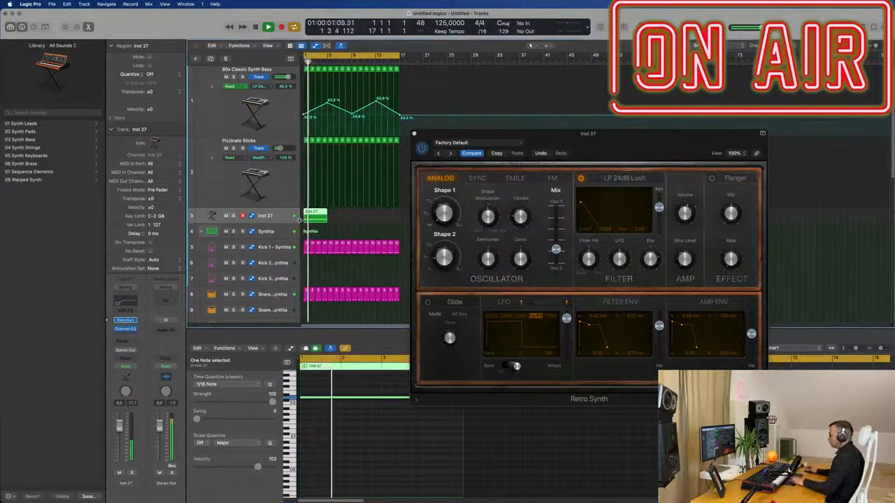
key("Delete")
key("super+z")
left_click(367, 220)
left_click(316, 218)
key("super+r")
key("super+r")
key("super+r")
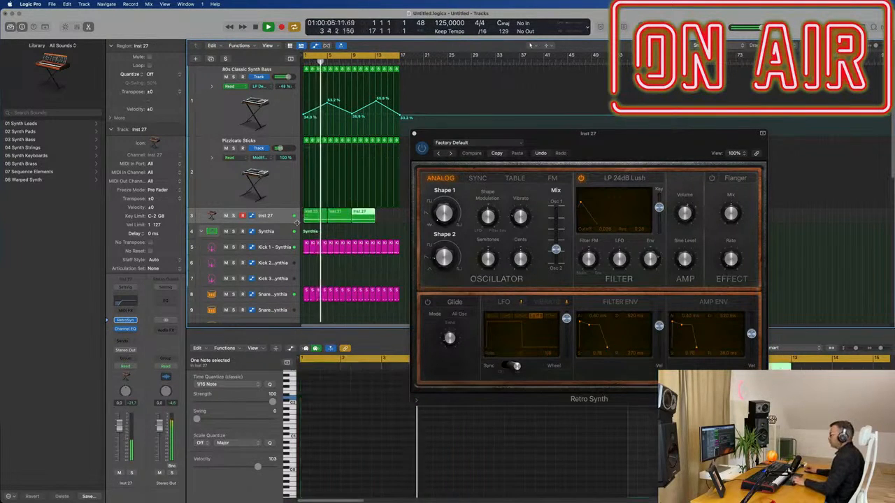
Set the Retro Synth filter cutoff to about 0.024 and record a pass of cutoff automation on Inst 27 in Touch mode
left_click_drag(567, 142, 544, 138)
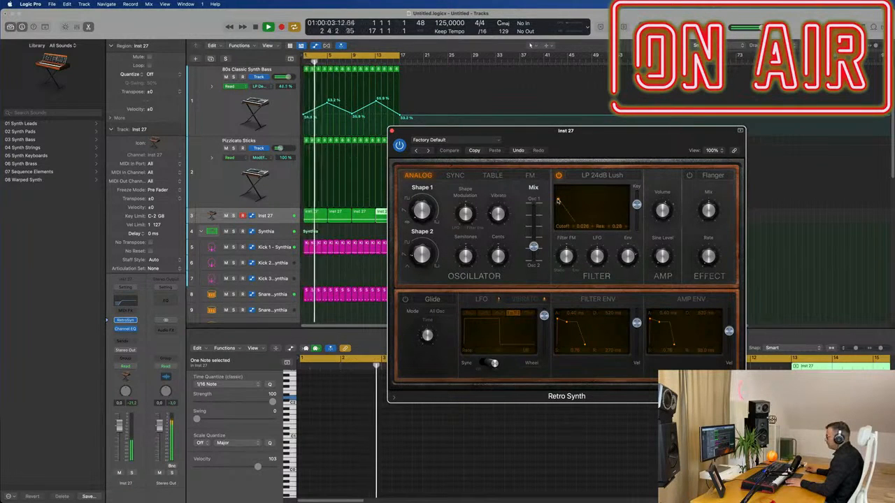
left_click_drag(558, 201, 557, 202)
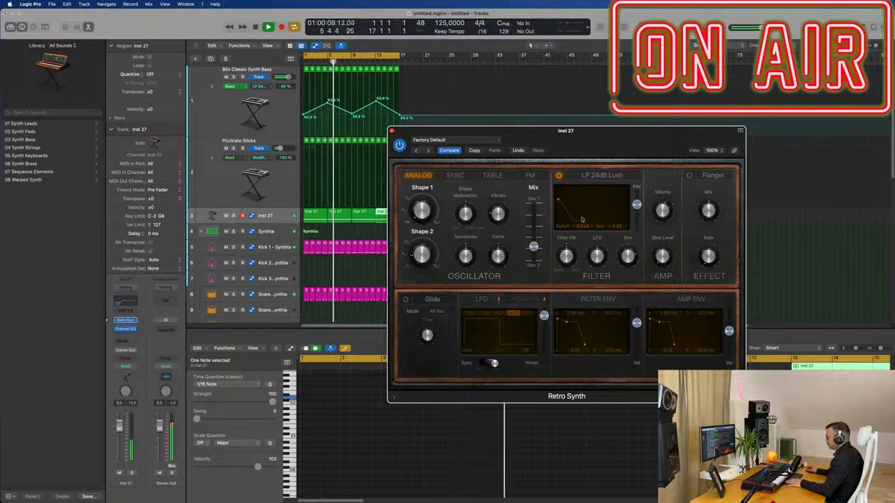
left_click(125, 367)
left_click(127, 375)
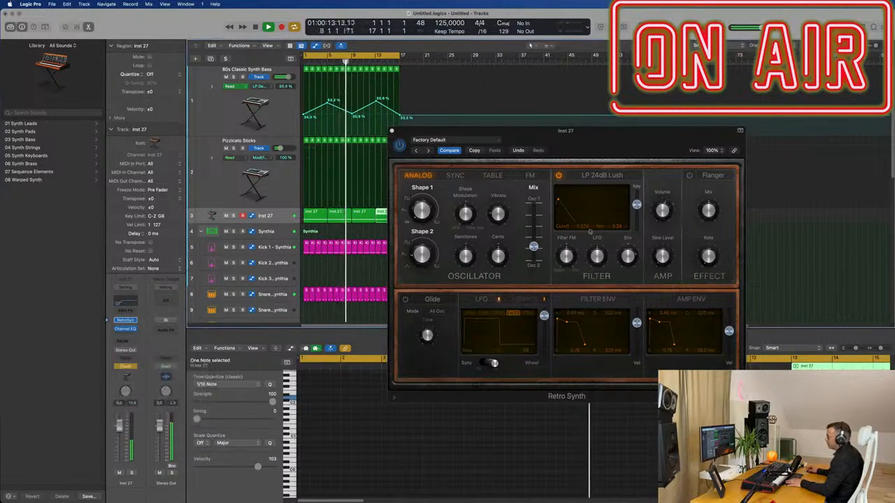
left_click_drag(584, 227, 584, 207)
key("space")
key("super+w")
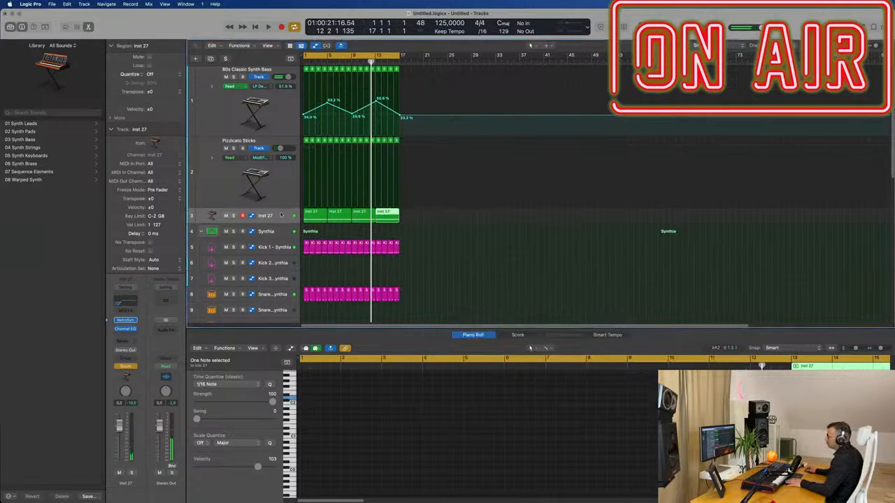
Enlarge the Inst 27 track to show its Cutoff automation lane and set its automation mode to Read
left_click_drag(277, 225, 276, 266)
key("Return")
left_click(235, 230)
left_click(234, 222)
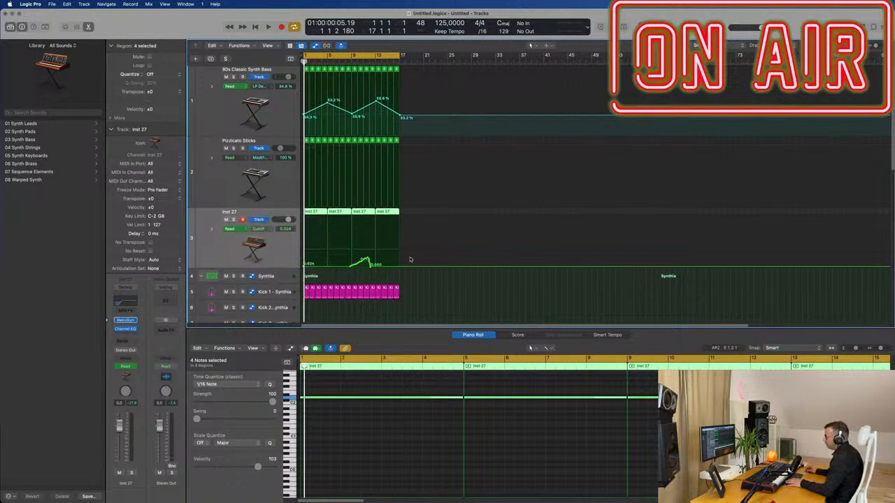
Clear the recorded cutoff curve on Inst 27 and add a ramp peaking at about 0.169 just before bar 9
left_click_drag(372, 267, 304, 267)
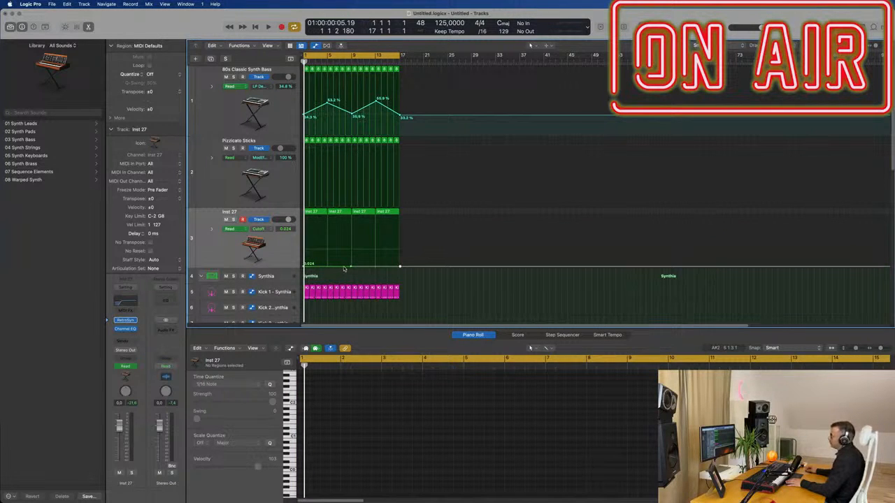
left_click_drag(344, 267, 345, 258)
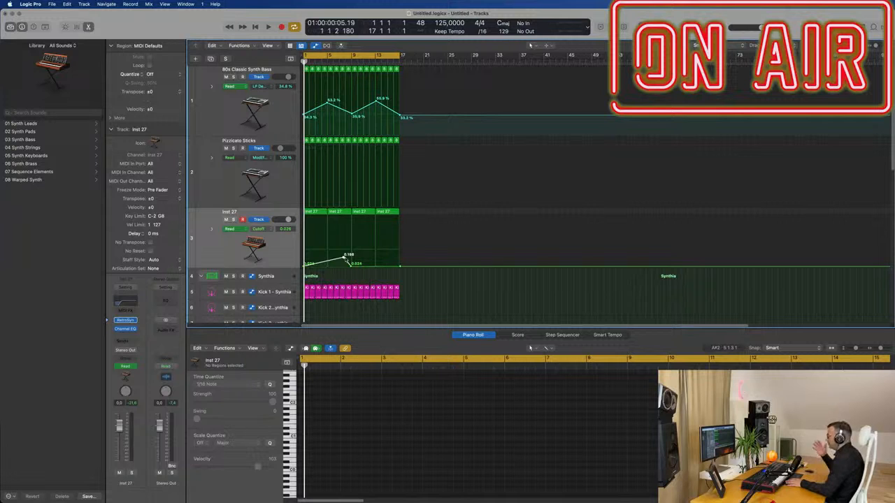
Reshape Inst 27's Cutoff automation so it peaks at 0.212 at bar 9 and falls to 0.024 at bar 17
key("space")
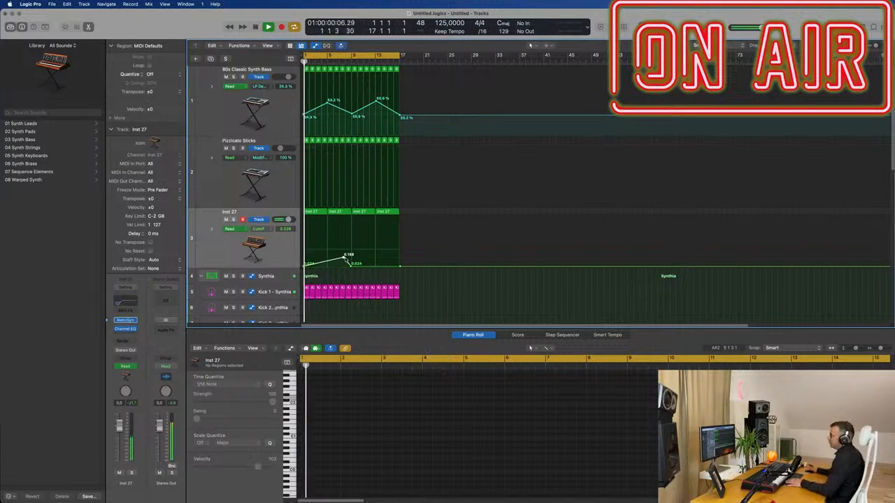
key("space")
key("space")
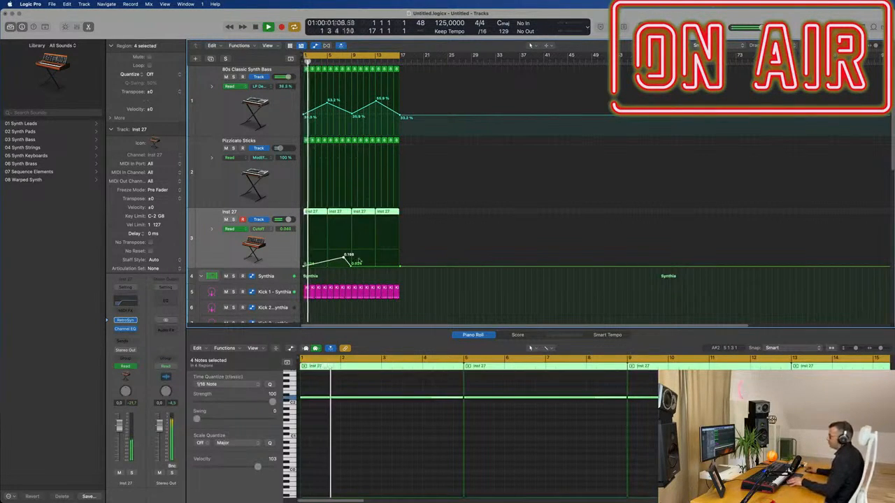
key("super+Right")
left_click_drag(370, 267, 438, 267)
left_click_drag(360, 256, 372, 250)
left_click_drag(455, 263, 438, 265)
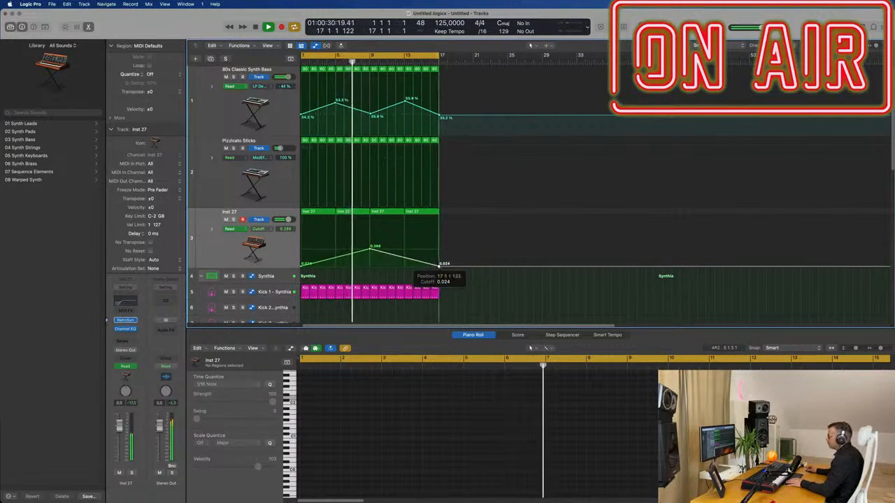
left_click_drag(370, 246, 371, 256)
left_click(289, 242)
key("Return")
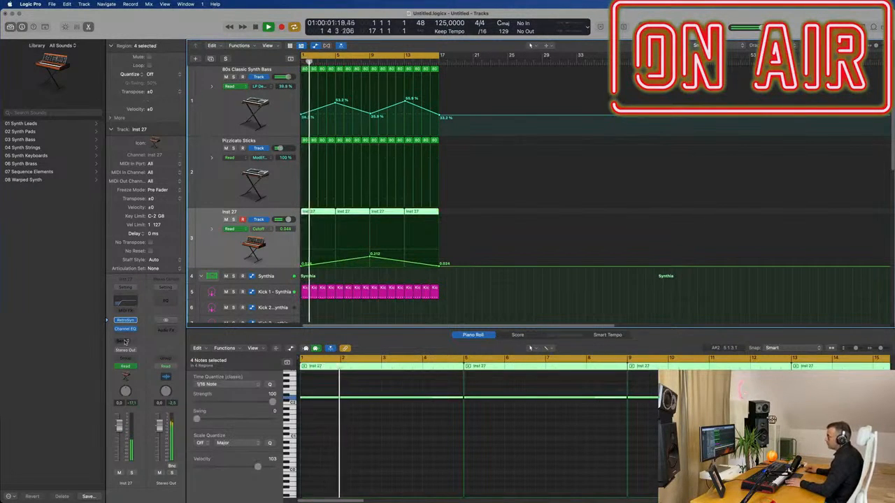
Add a Bus 2 send to the delay on Inst 27 and raise its send level to about -6 dB
left_click(128, 309)
mouse_move(123, 352)
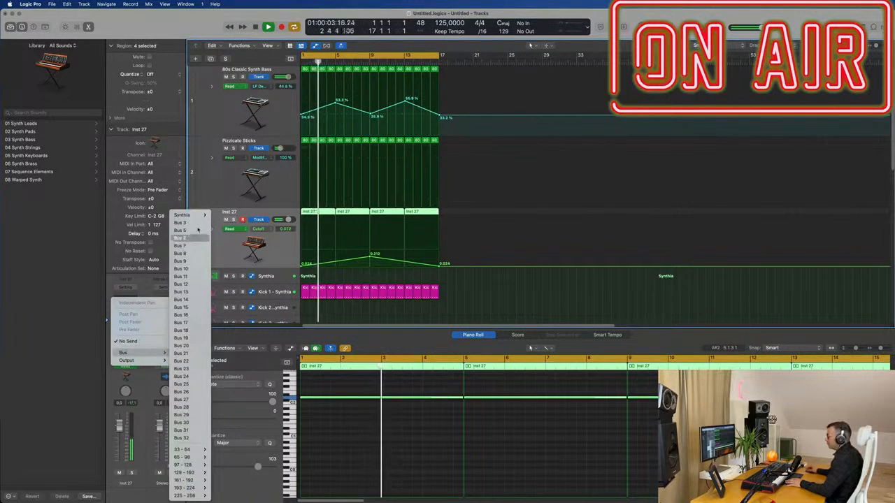
mouse_move(196, 216)
left_click(231, 222)
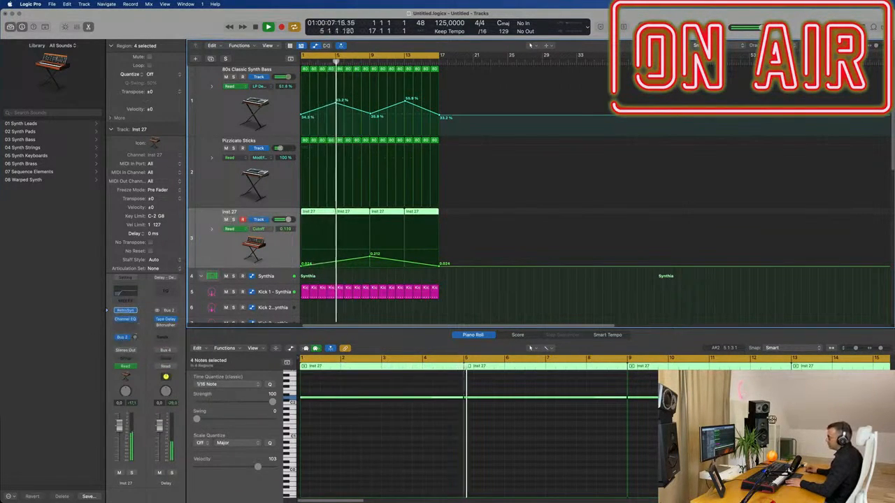
mouse_move(135, 338)
left_mouse_down()
mouse_move(135, 322)
mouse_move(137, 329)
left_mouse_up()
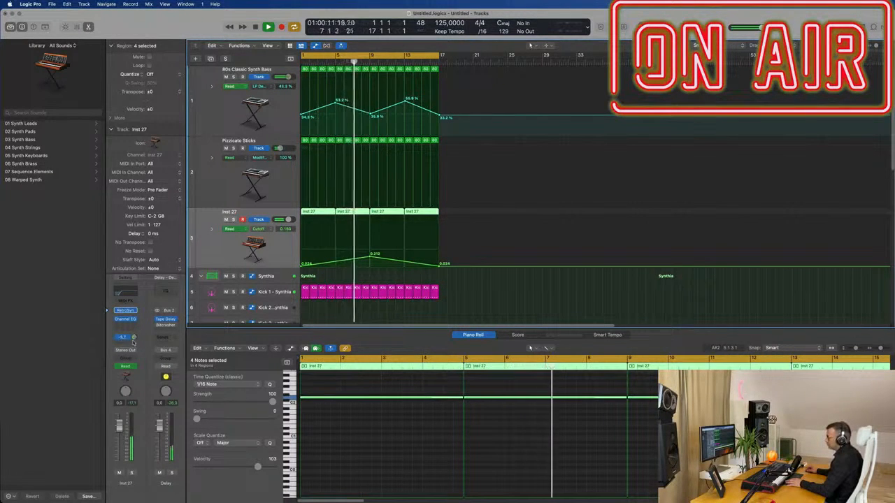
Add a Channel EQ to the Delay aux and cut its low frequencies up to just below 400 Hz
left_click(165, 292)
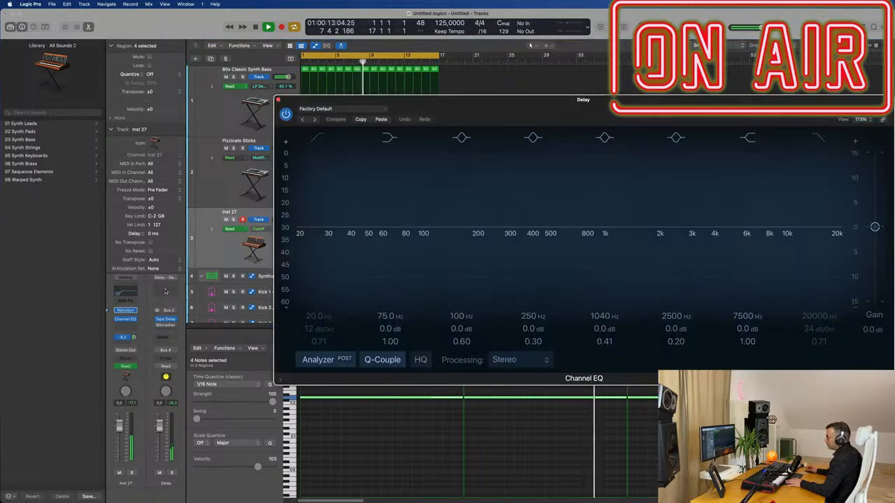
left_click(502, 188)
left_click_drag(502, 188, 540, 196)
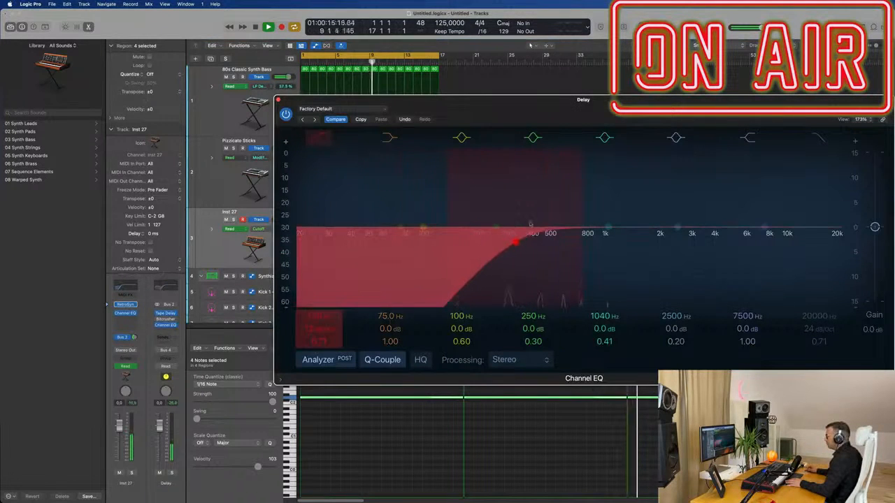
left_click_drag(523, 242, 528, 237)
left_click(278, 100)
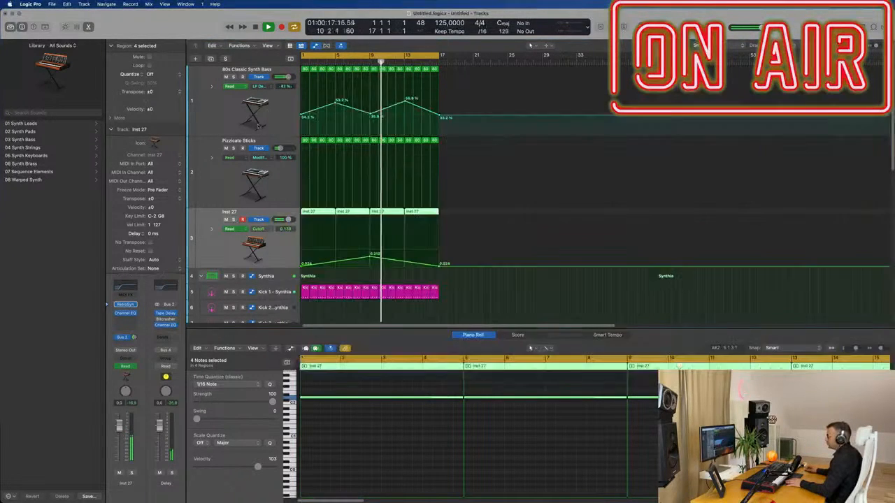
Open Inst 27's Retro Synth and adjust the oscillator mix towards the middle, the semitones and Shape 2 during playback
key("super+Left")
key("super+Left")
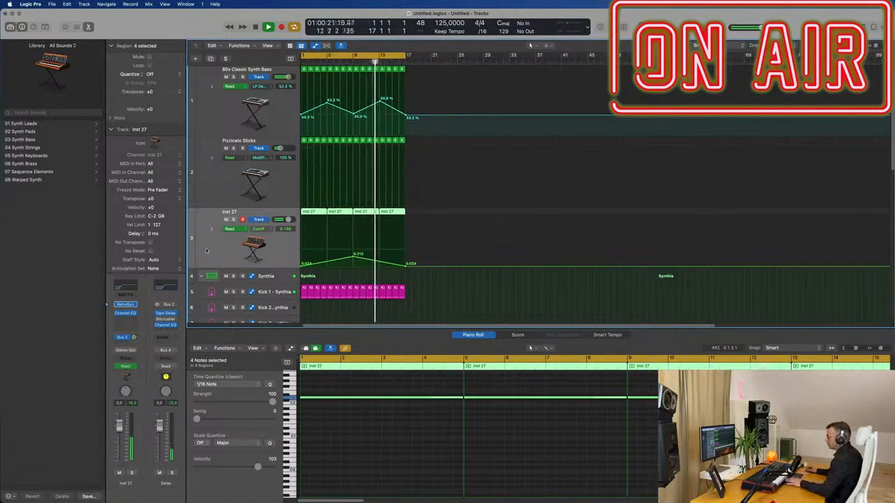
key("Return")
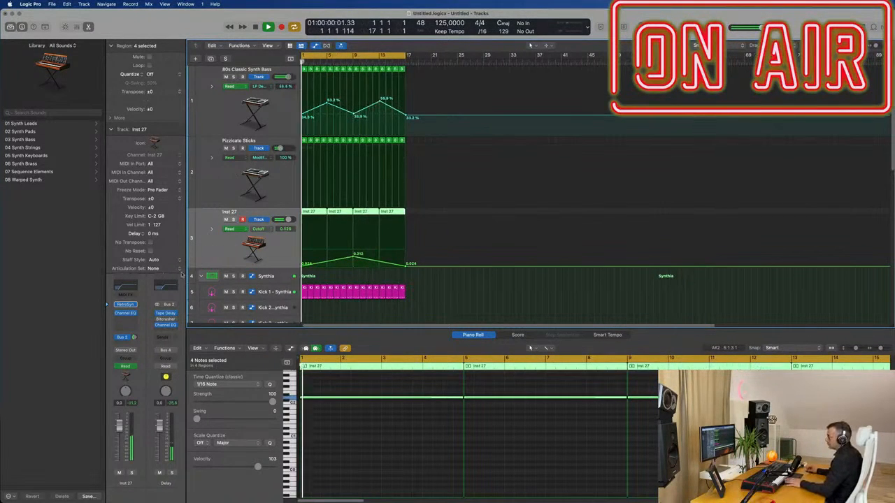
left_click(126, 306)
left_click_drag(603, 139, 449, 123)
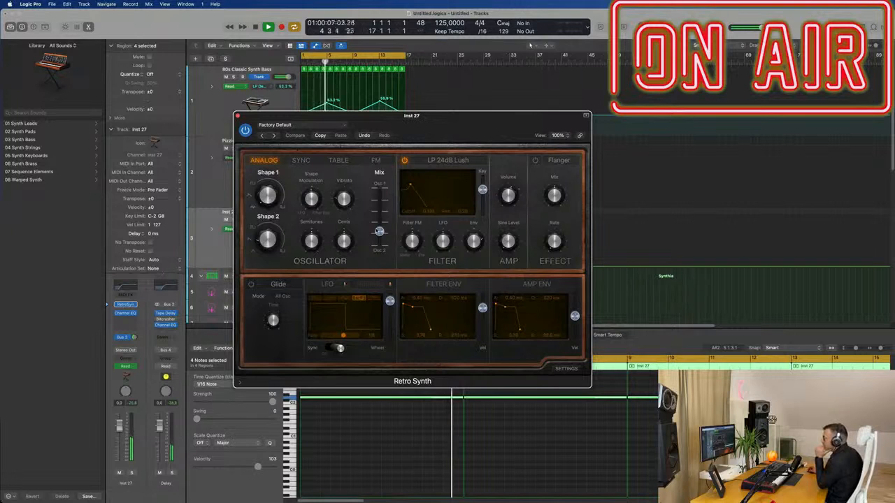
mouse_move(381, 232)
left_mouse_down()
mouse_move(380, 214)
mouse_move(382, 261)
mouse_move(381, 226)
left_mouse_up()
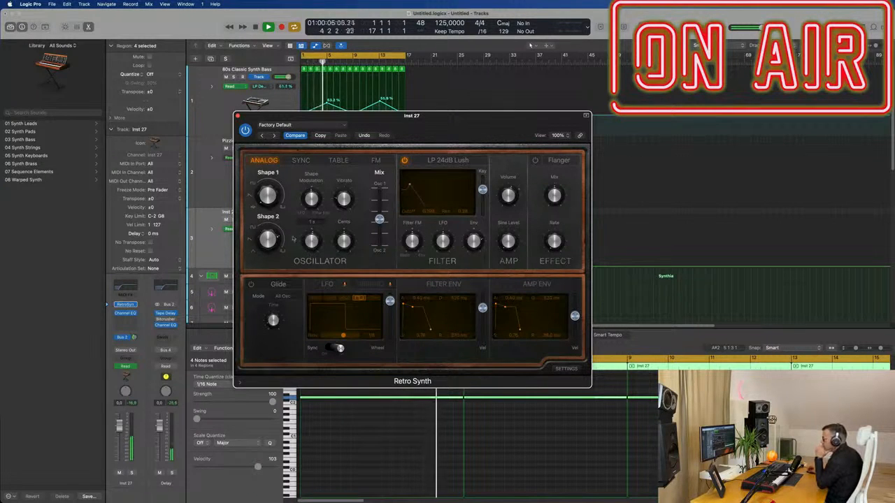
left_click_drag(312, 239, 314, 242)
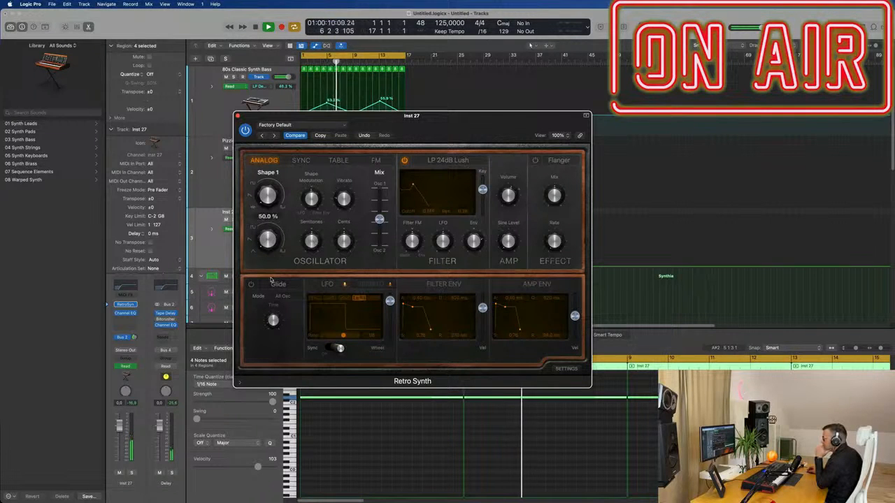
left_click_drag(271, 255, 272, 252)
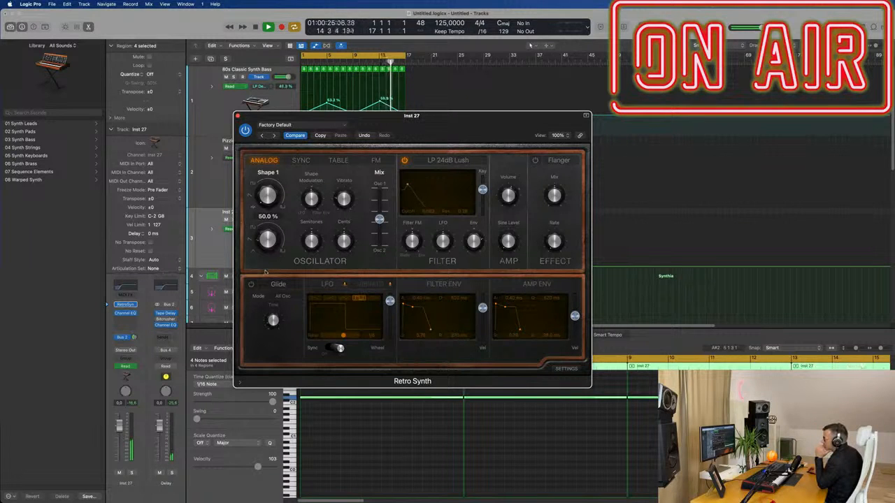
left_click_drag(265, 253, 267, 240)
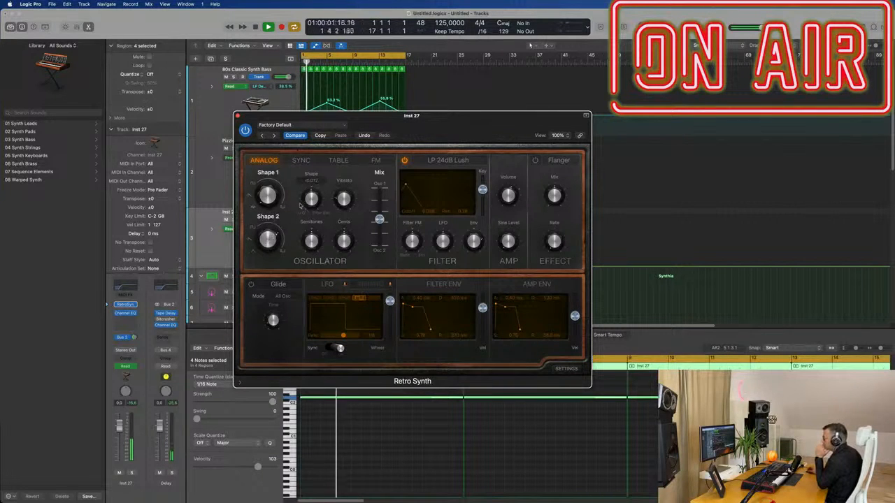
Fine-tune the Retro Synth's filter LFO amount and oscillator mix, and lower Inst 27's volume to -4.9 dB
left_click_drag(455, 120, 569, 184)
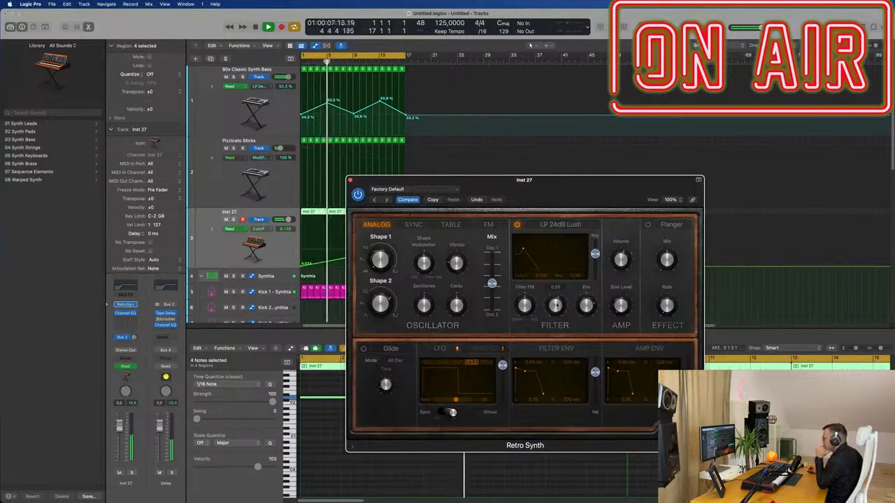
left_click_drag(557, 301, 556, 308)
left_click_drag(562, 190, 651, 195)
mouse_move(583, 287)
left_mouse_down()
mouse_move(583, 304)
mouse_move(583, 290)
left_mouse_up()
left_click_drag(122, 429, 119, 438)
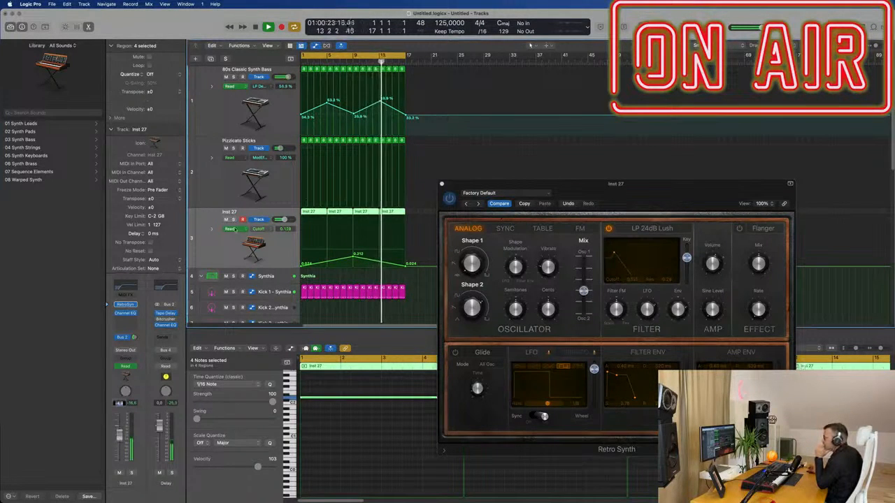
Insert a stereo Compressor on Inst 27 and enlarge its plug-in view to 100%
left_click(131, 321)
mouse_move(132, 363)
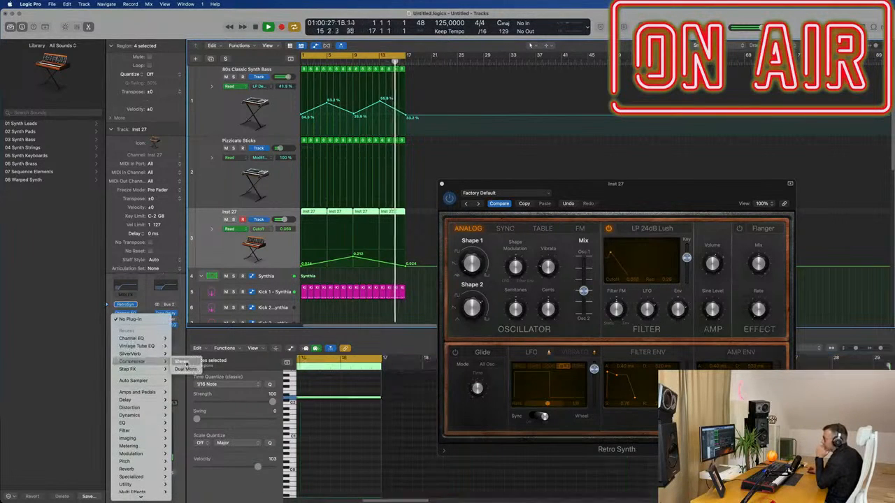
left_click(183, 362)
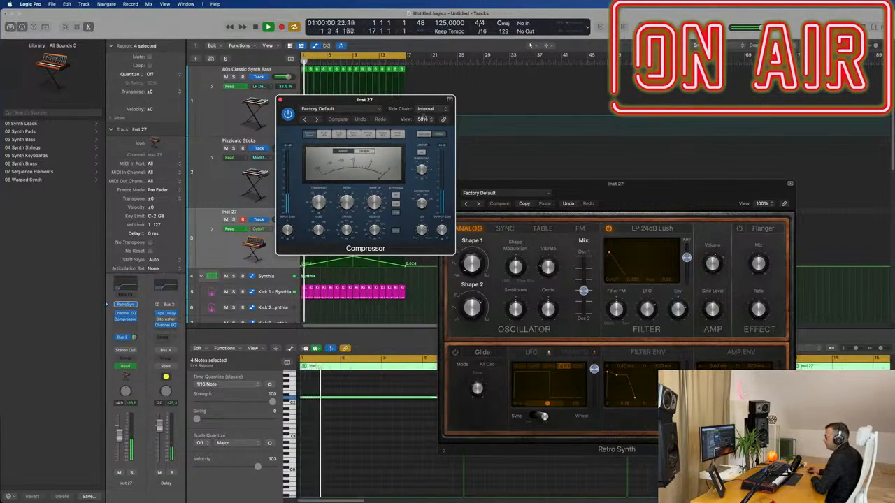
left_click(423, 119)
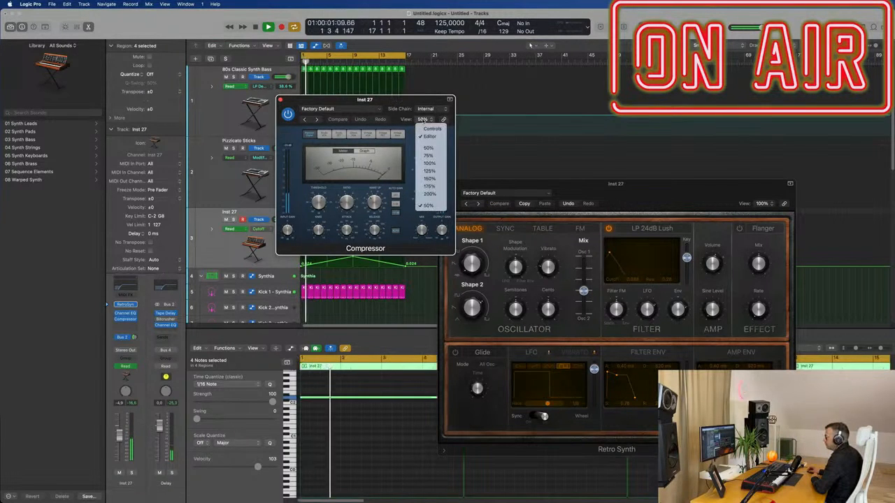
left_click(429, 163)
left_click_drag(434, 101, 348, 90)
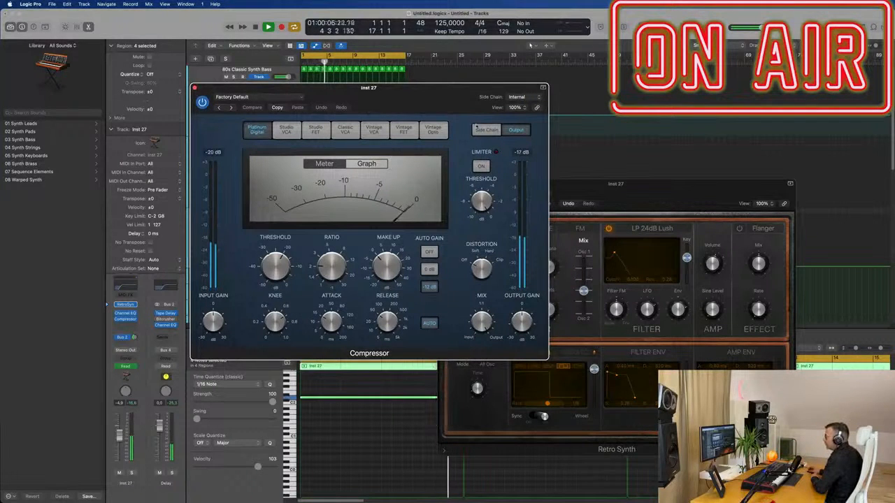
Side-chain Inst 27's Compressor to Kick 1 - Synthia (Inst 2), then close the plug-in
left_click(478, 131)
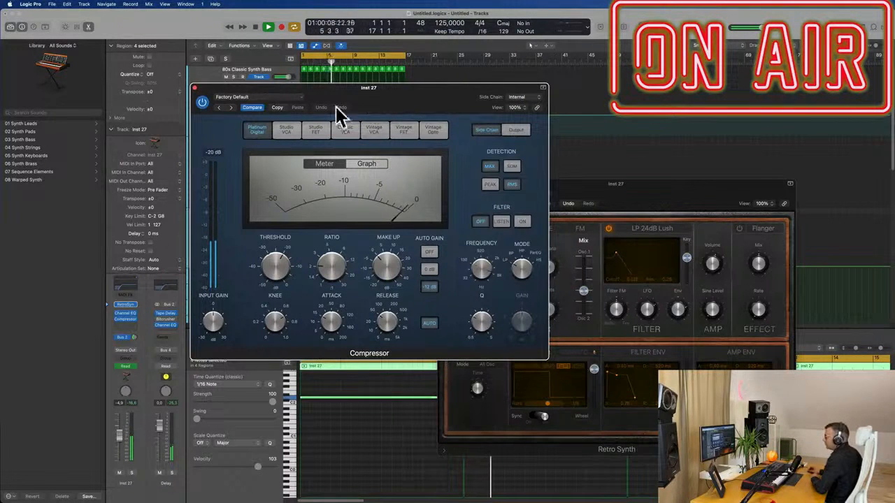
left_click(524, 97)
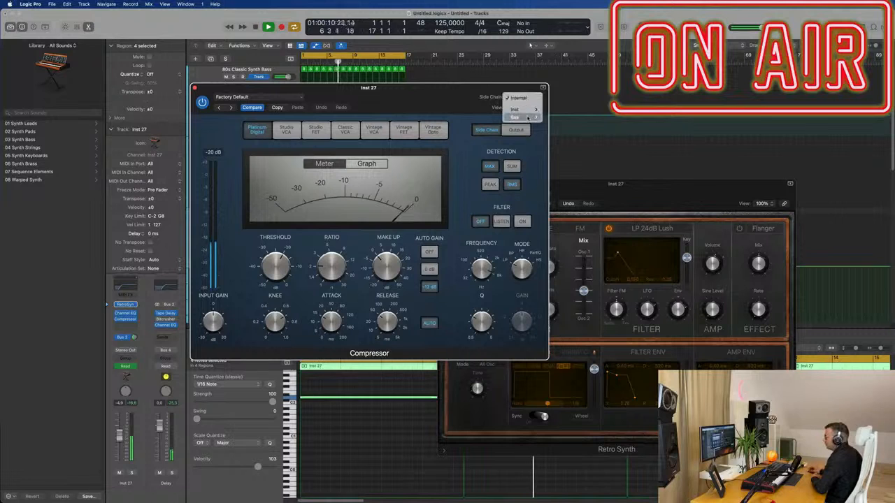
mouse_move(537, 111)
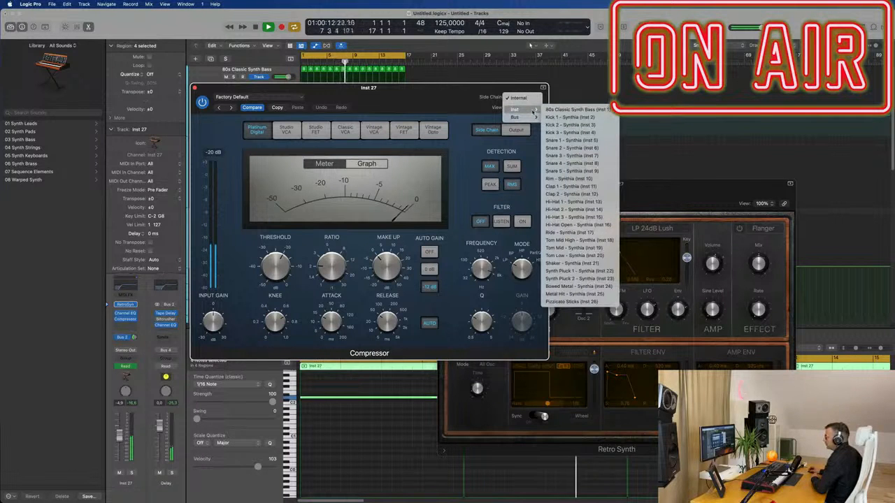
left_click(576, 119)
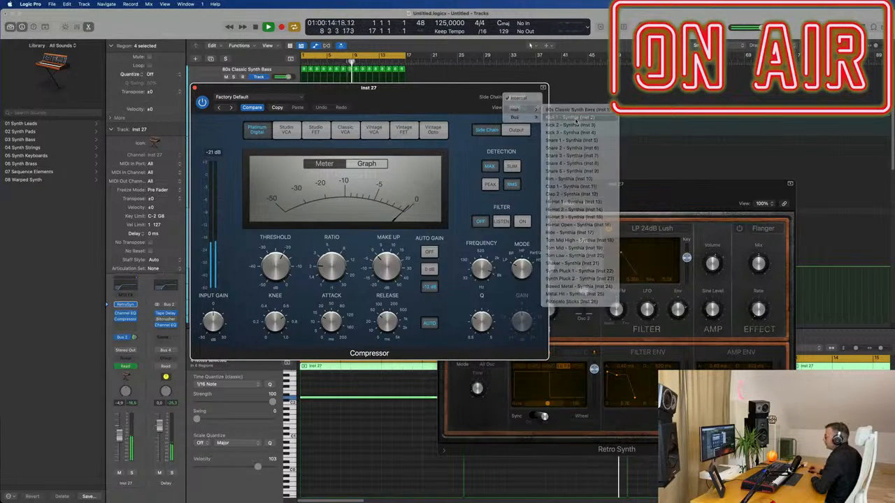
left_click_drag(427, 101, 557, 102)
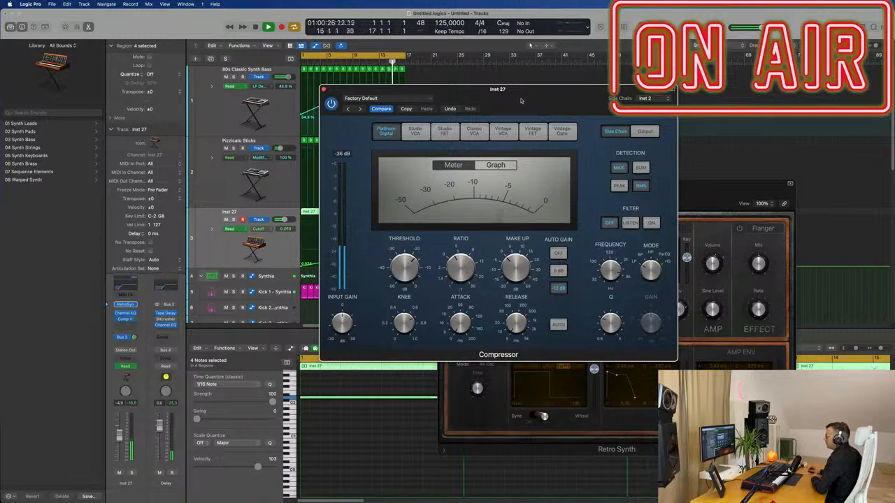
left_click_drag(524, 98, 509, 128)
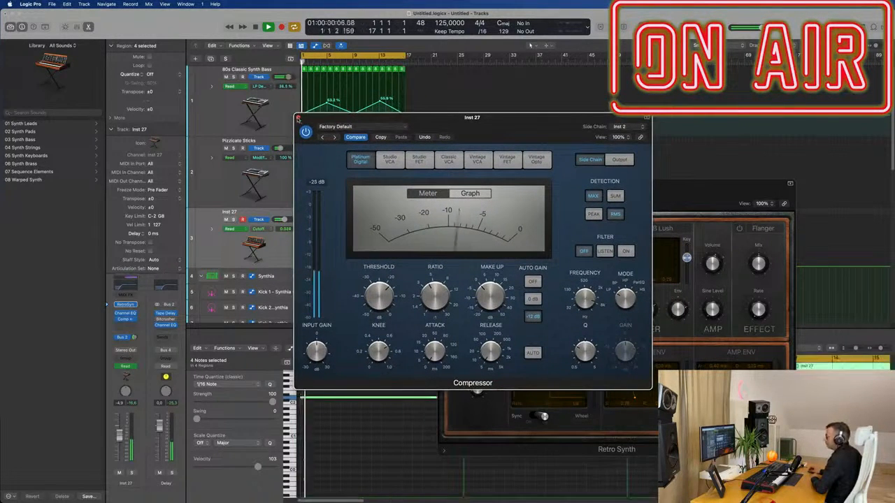
key("super+w")
Duplicate the Inst 27 track with its settings as an empty track directly below it
left_click_drag(639, 193, 703, 140)
left_click(696, 4)
left_click(678, 25)
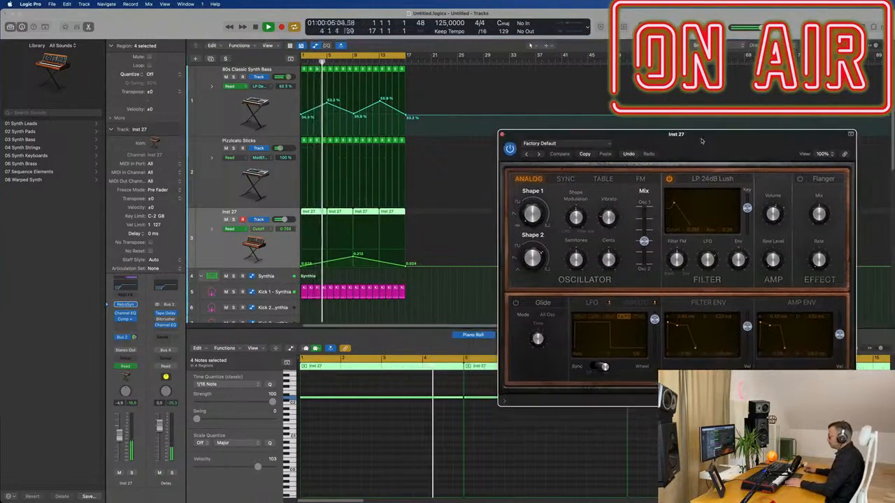
scroll(417, 170, "down", 2)
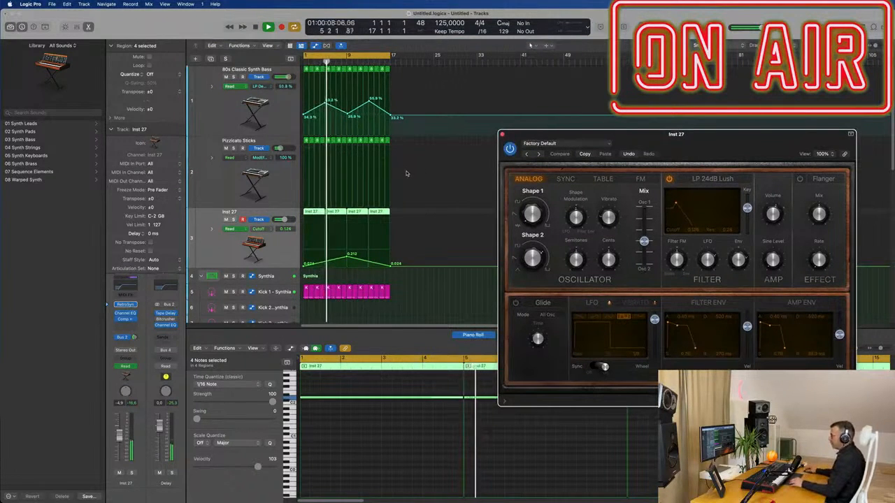
scroll(407, 174, "down", 1)
scroll(406, 174, "down", 3)
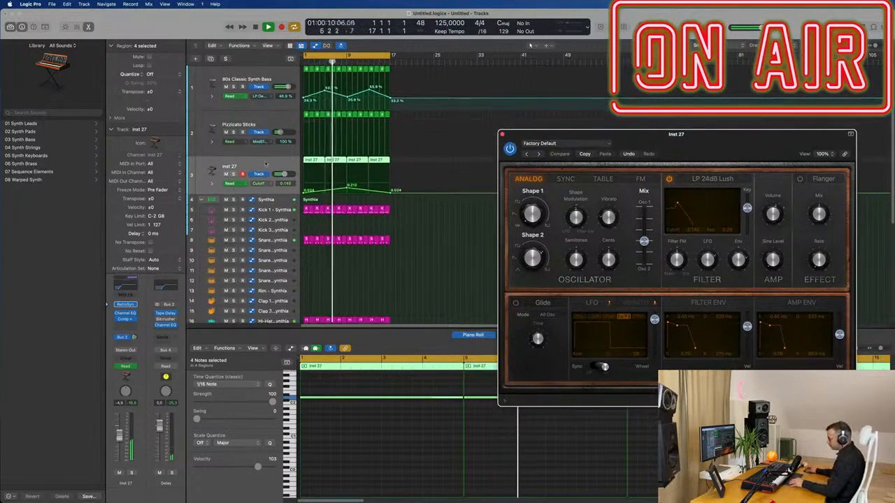
left_click(258, 163)
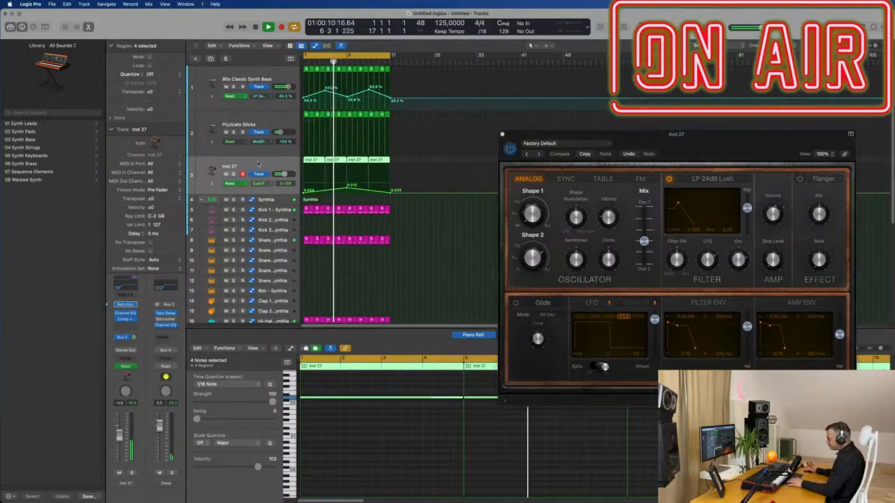
left_click(211, 59)
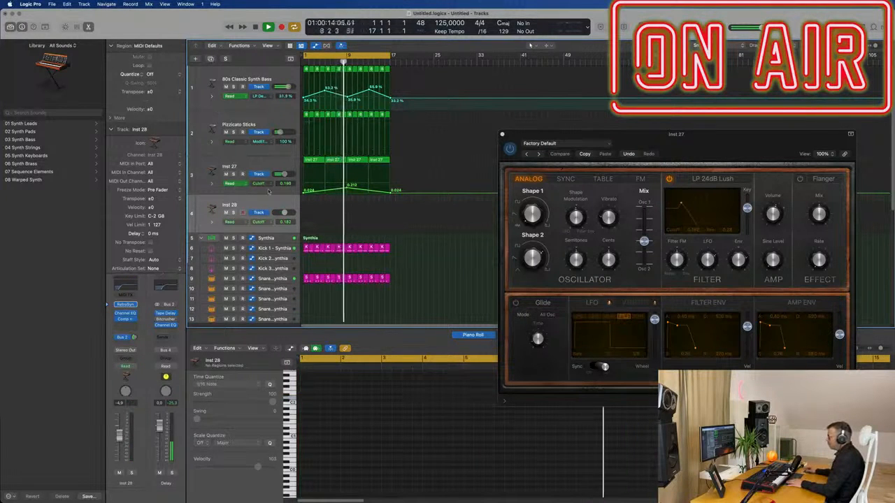
left_click_drag(693, 137, 641, 94)
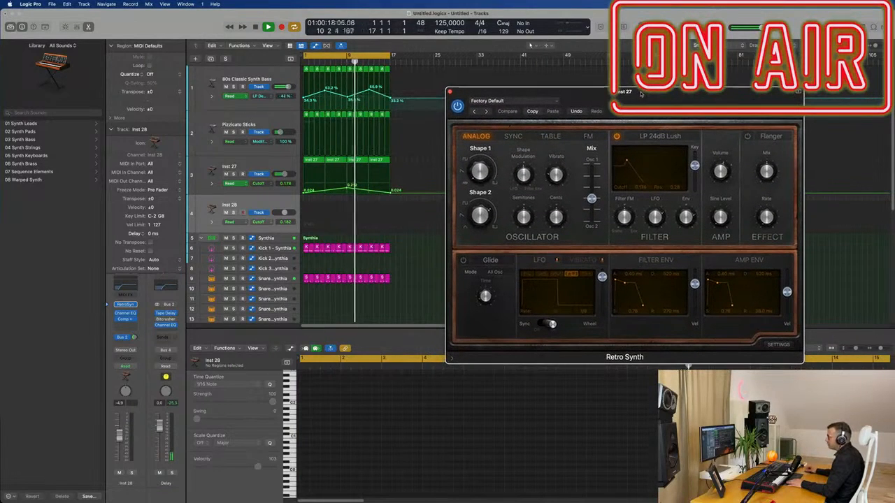
Move the last Pizzicato Sticks region to the start of the Inst 28 track and show its notes in the piano roll
left_click(304, 118)
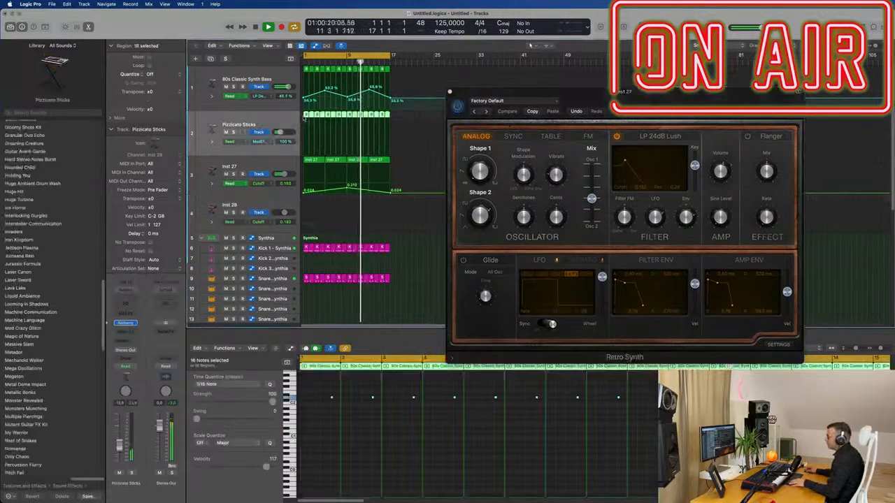
left_click(385, 114)
left_click_drag(386, 115, 305, 200)
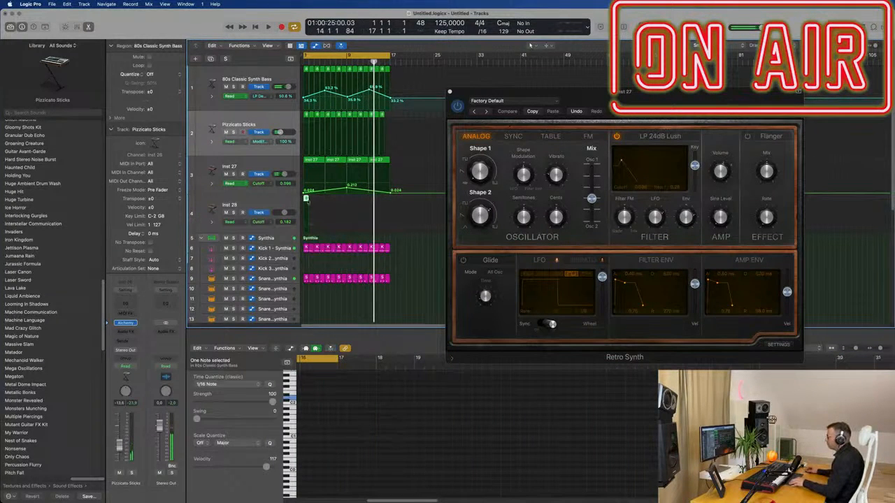
key("e")
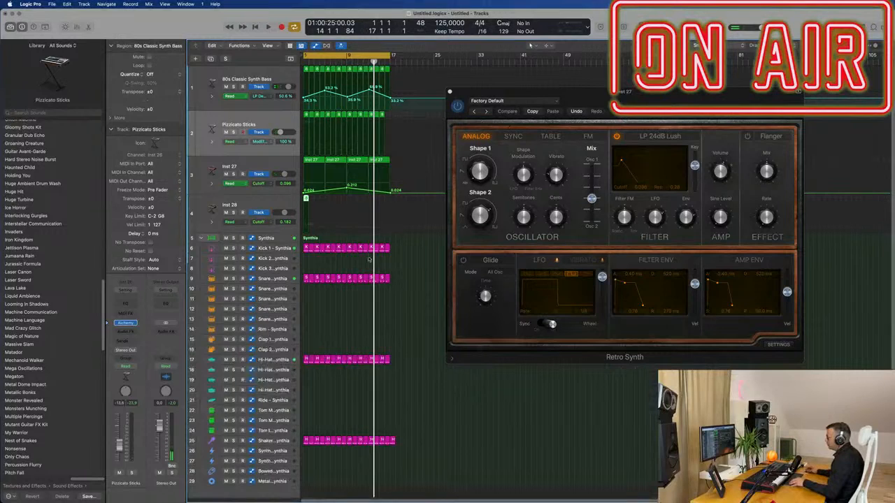
key("e")
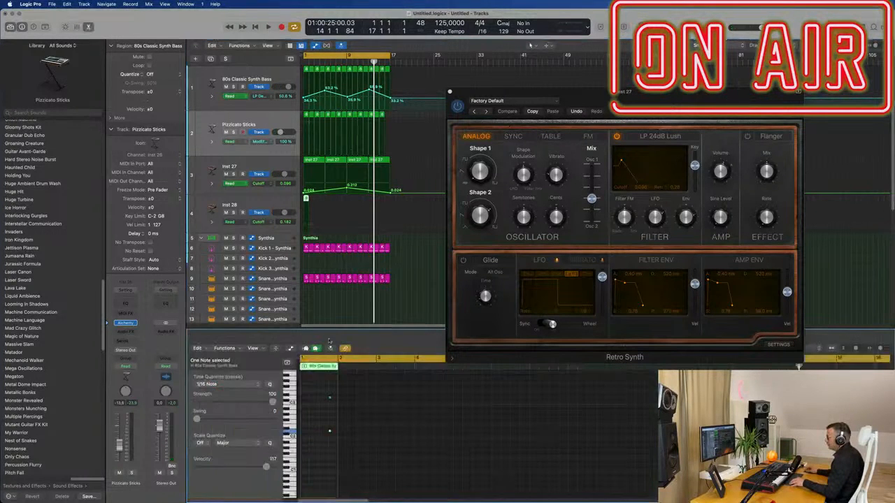
Lengthen both notes in the Inst 28 region to fill the first bar and audition them on that track
scroll(316, 396, "up", 2)
left_click_drag(316, 394, 336, 436)
scroll(343, 406, "up", 4)
mouse_move(354, 397)
left_mouse_down()
mouse_move(304, 397)
mouse_move(367, 400)
left_mouse_up()
left_click_drag(545, 92, 432, 77)
key("space")
left_click(269, 202)
key("space")
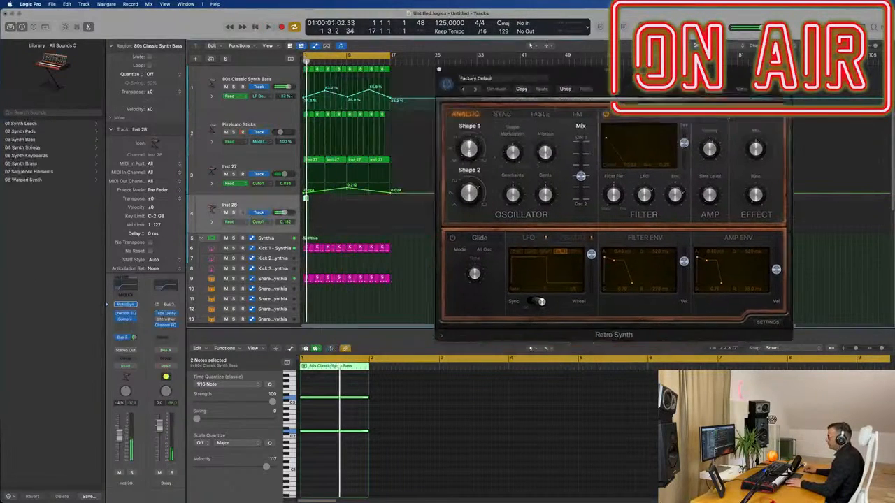
left_click(545, 72)
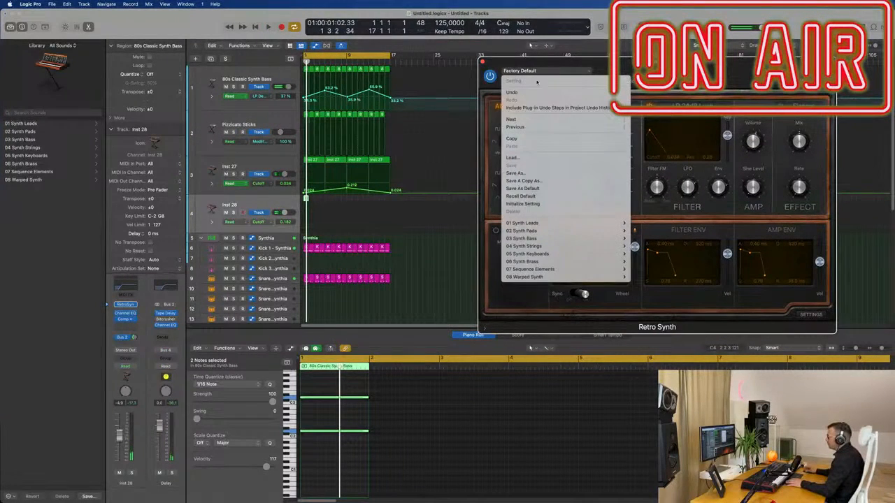
left_click(527, 199)
mouse_move(521, 61)
left_mouse_down()
mouse_move(429, 73)
mouse_move(511, 75)
left_mouse_up()
key("space")
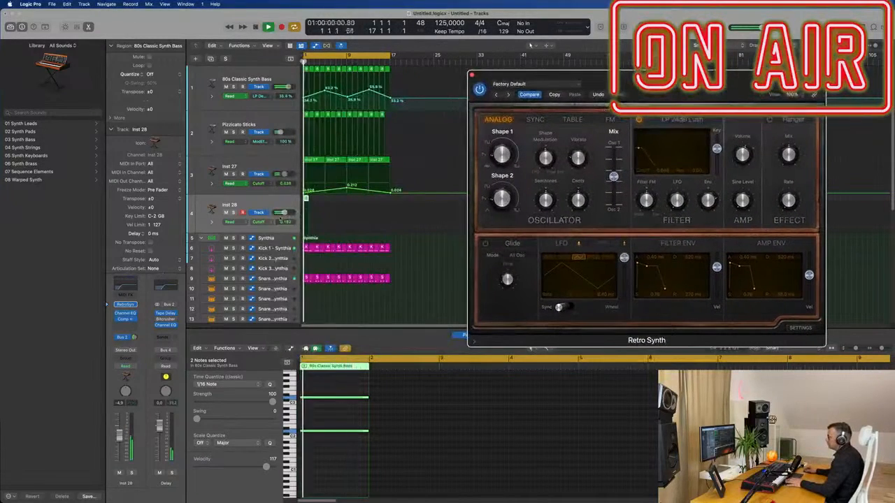
left_click(233, 213)
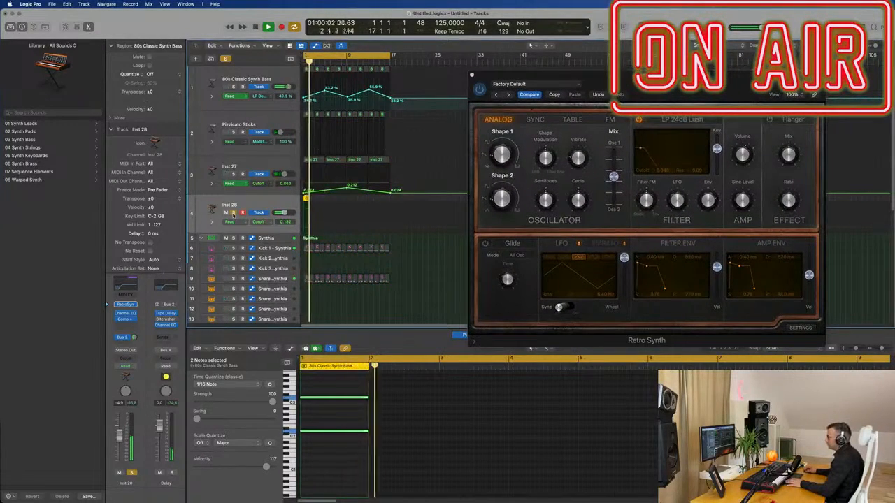
left_click(233, 212)
left_click(233, 174)
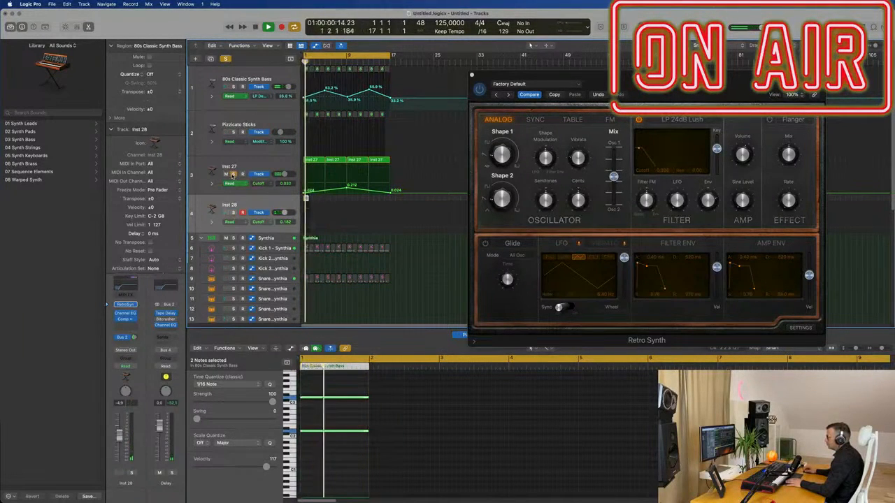
left_click(233, 174)
key("space")
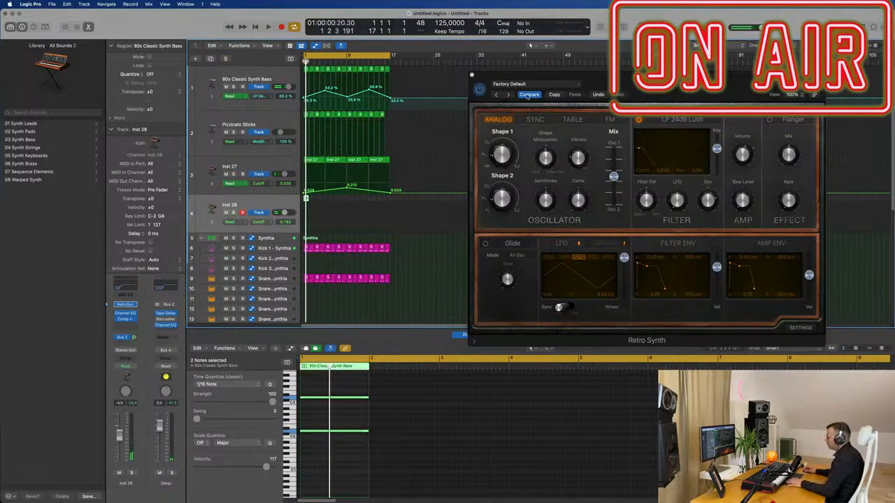
left_click(529, 94)
Audition Pizzicato Sticks and Inst 27 in solo, then clear the solos
key("space")
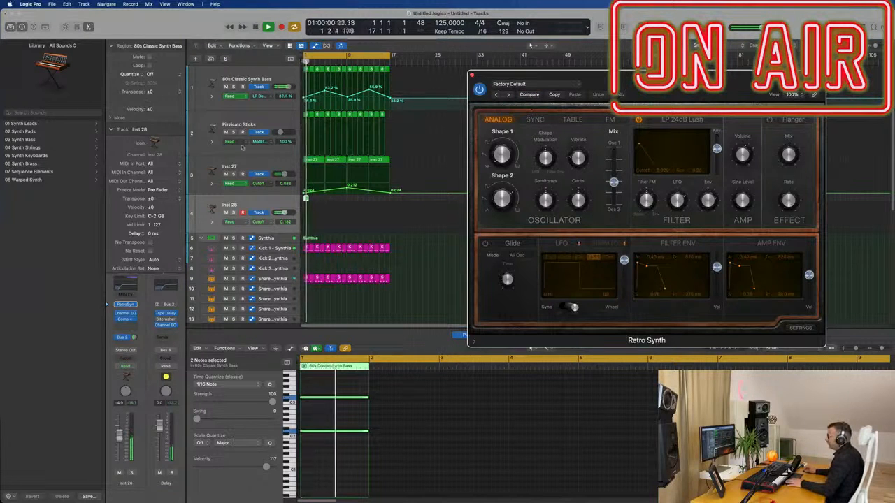
left_click(233, 132)
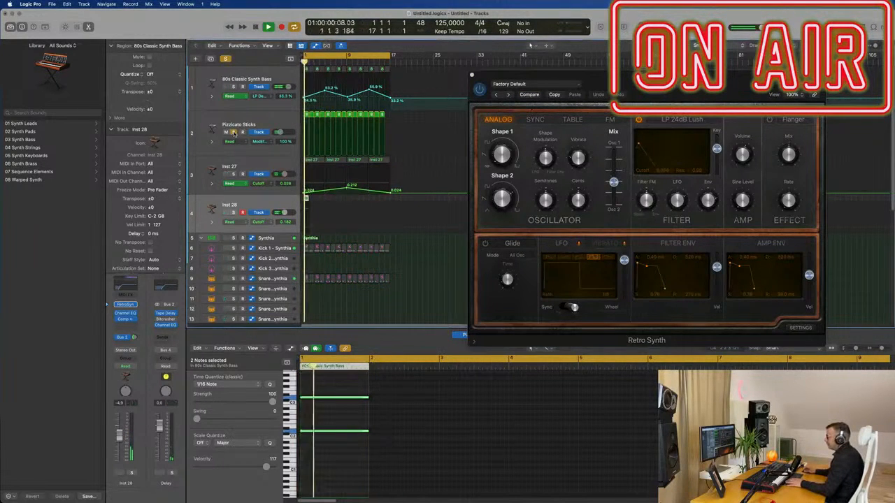
left_click(260, 172)
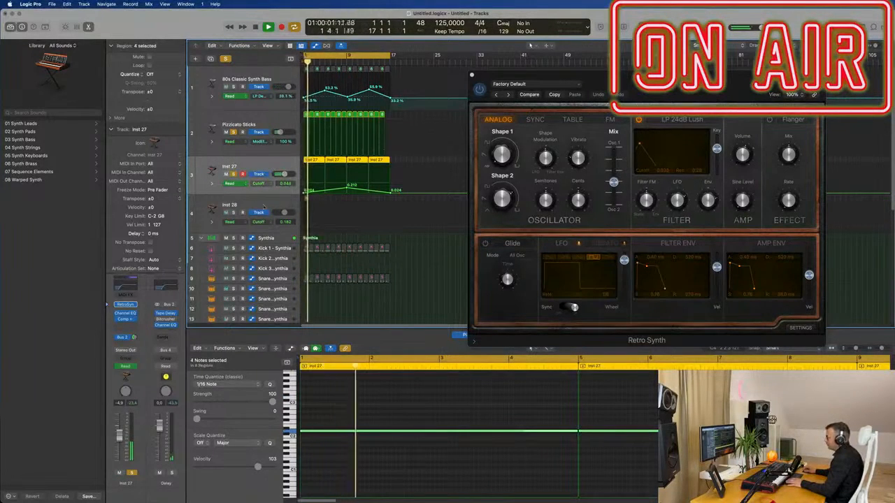
left_click(225, 59)
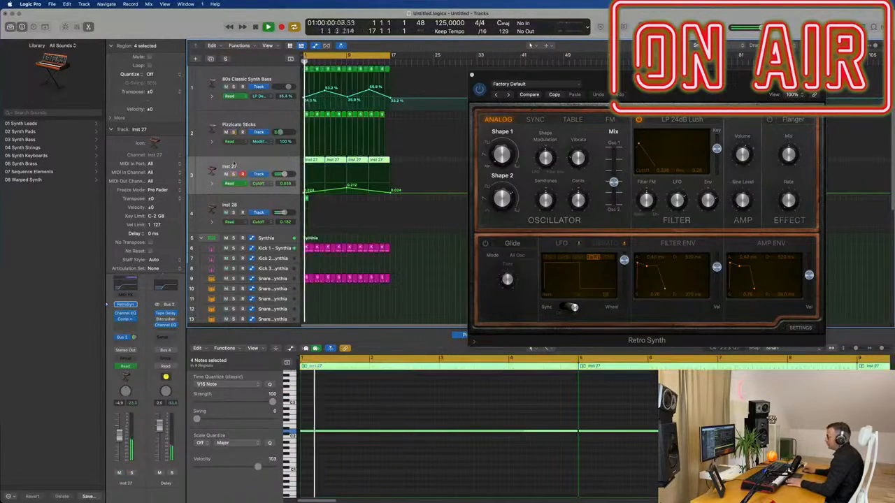
Open Inst 28's own Retro Synth and switch its LFO waveform to the rising ramp
left_click(275, 203)
key("space")
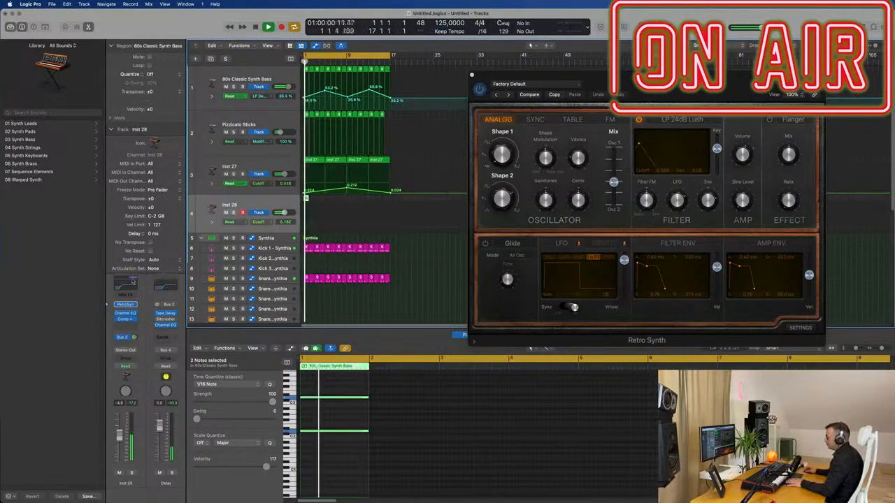
left_click(126, 305)
left_click_drag(466, 108, 514, 118)
key("space")
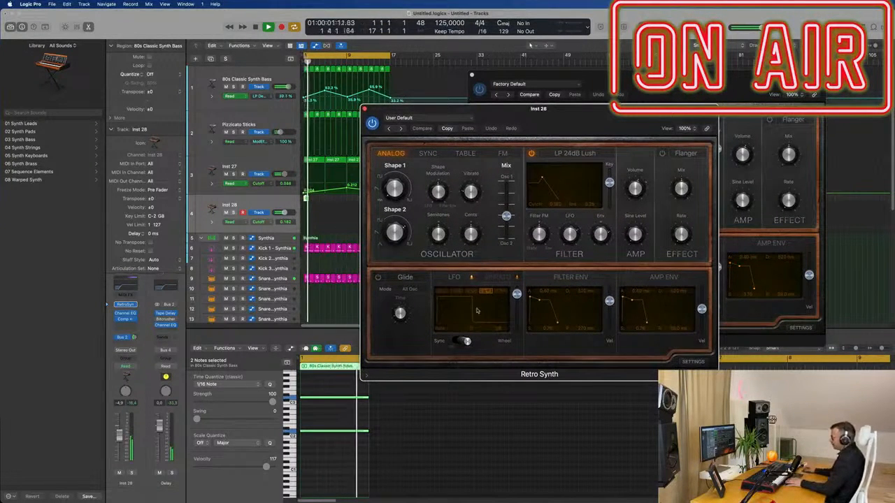
left_click(457, 294)
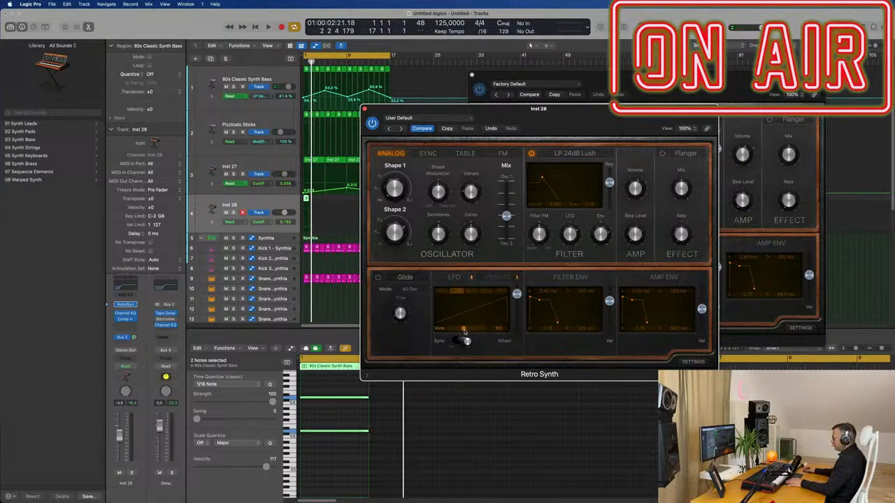
left_click_drag(586, 119, 615, 123)
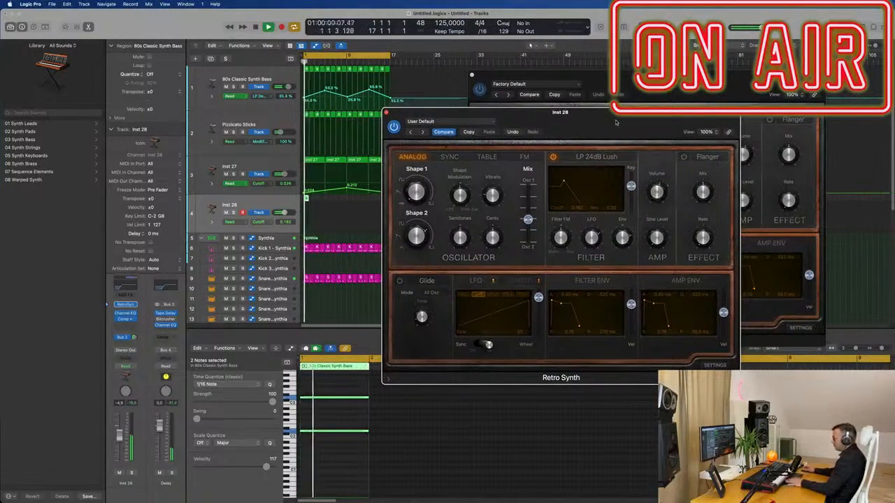
Set Inst 28's Retro Synth LFO rate to 1 bar and raise the filter cutoff to about 0.27
key("space")
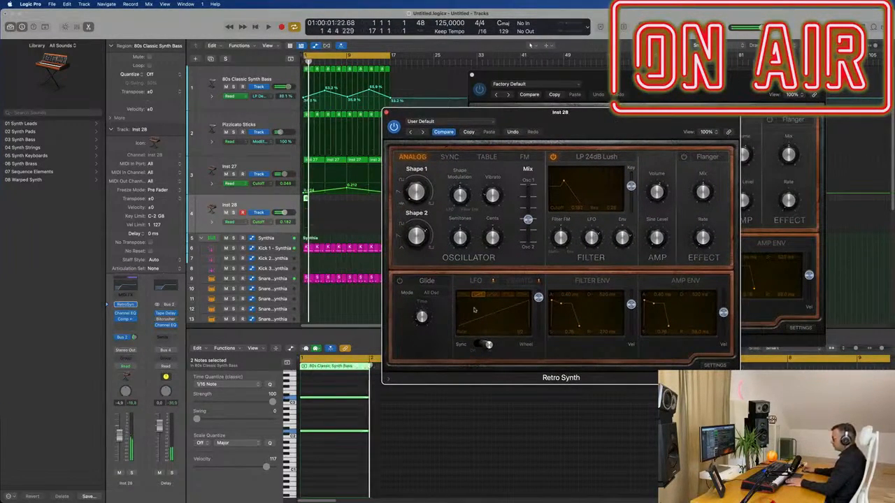
key("space")
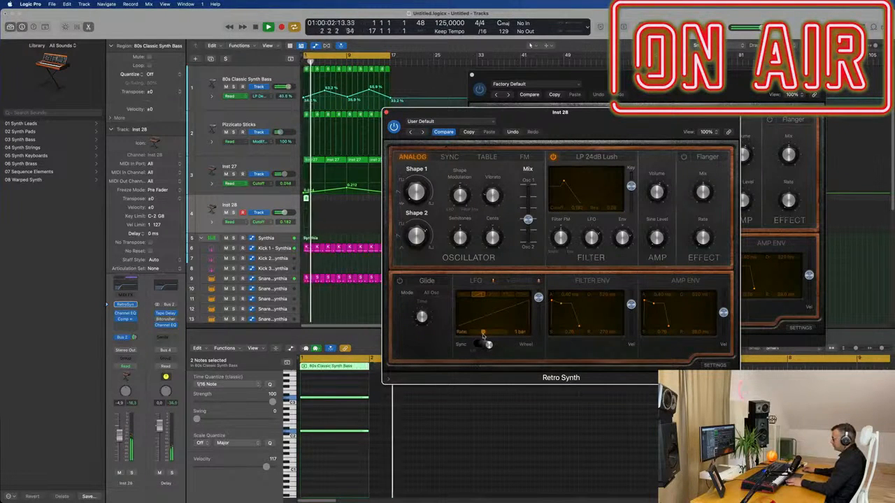
key("space")
key("space")
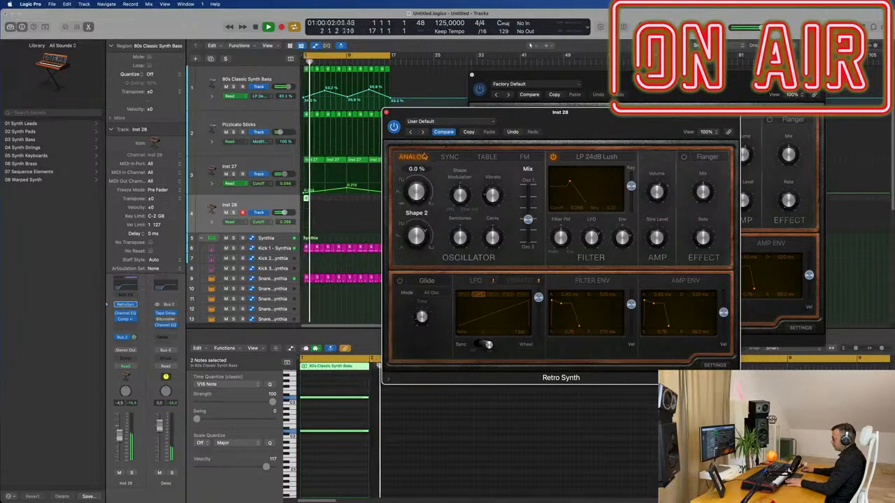
Adjust the oscillator shape modulation in Inst 28's Retro Synth while listening to the loop
key("space")
key("space")
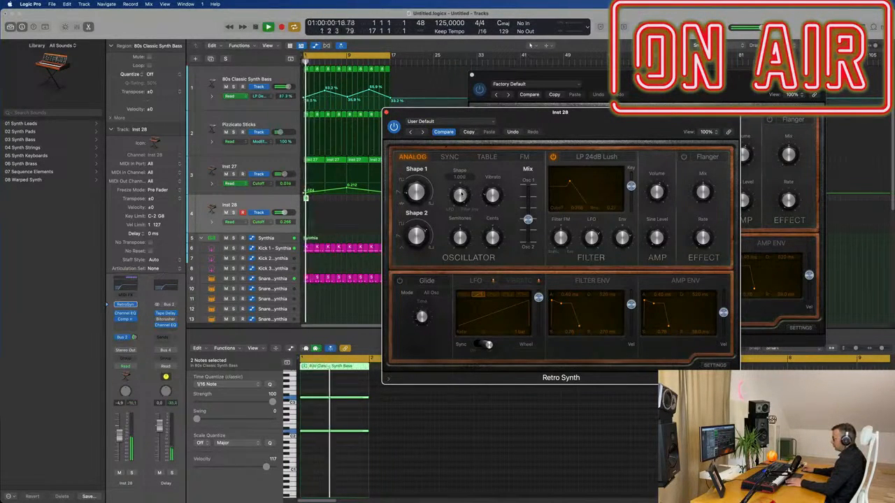
left_click_drag(460, 210, 465, 174)
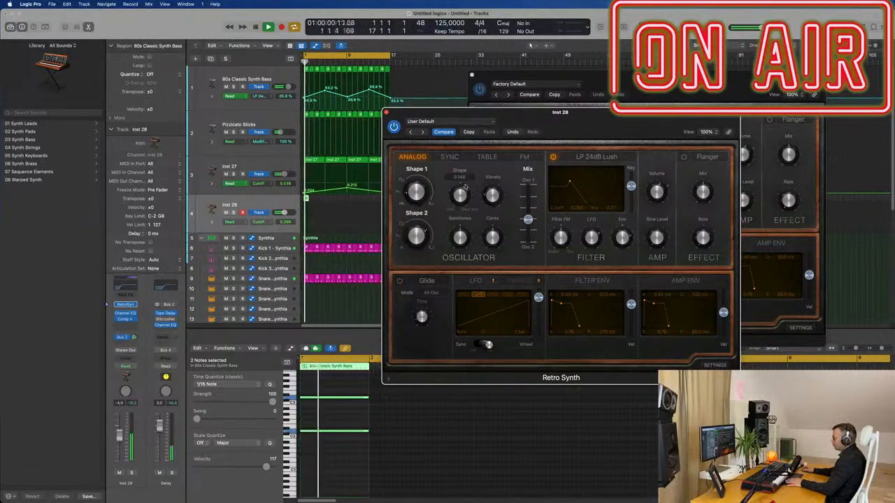
key("Return")
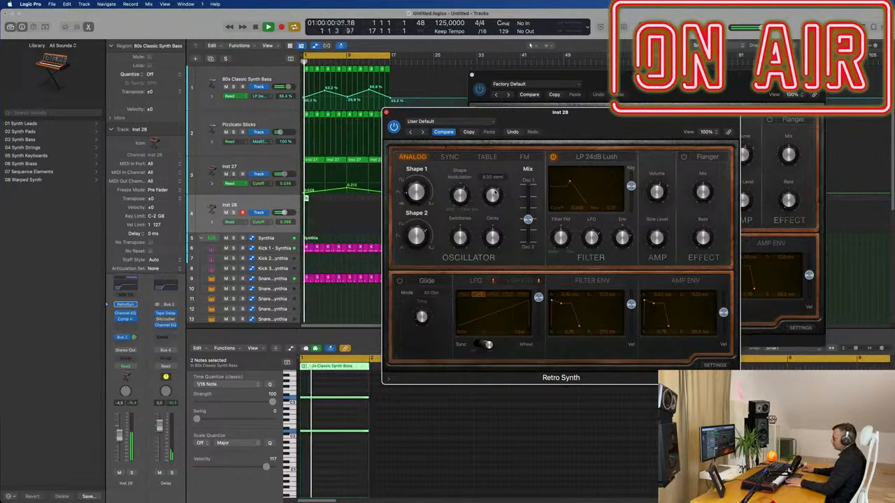
Set the Shape 1 oscillator to 60% and move the oscillator mix toward Osc 2 at 0.82
mouse_move(528, 219)
left_mouse_down()
mouse_move(529, 202)
mouse_move(531, 246)
mouse_move(531, 224)
left_mouse_up()
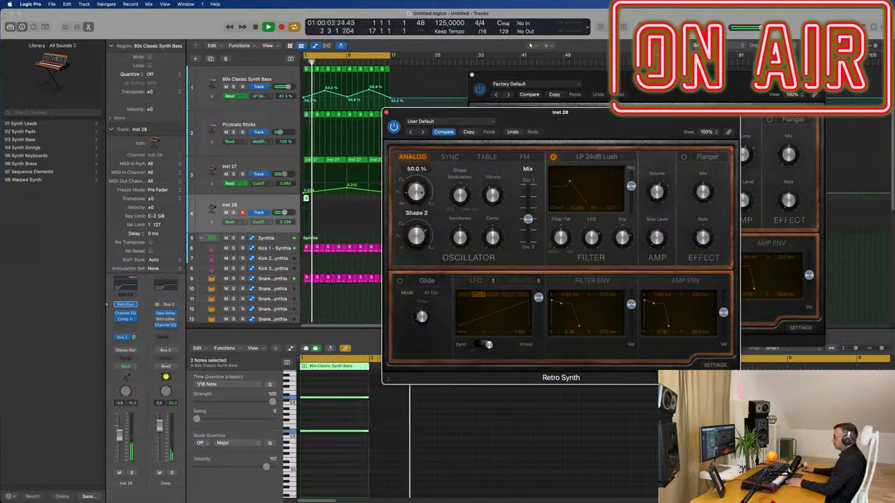
left_click_drag(416, 198, 417, 183)
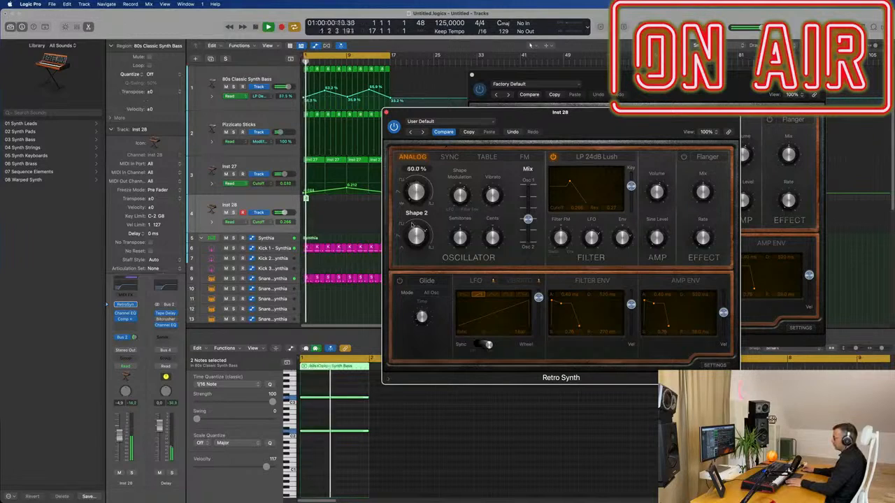
left_click_drag(528, 219, 529, 230)
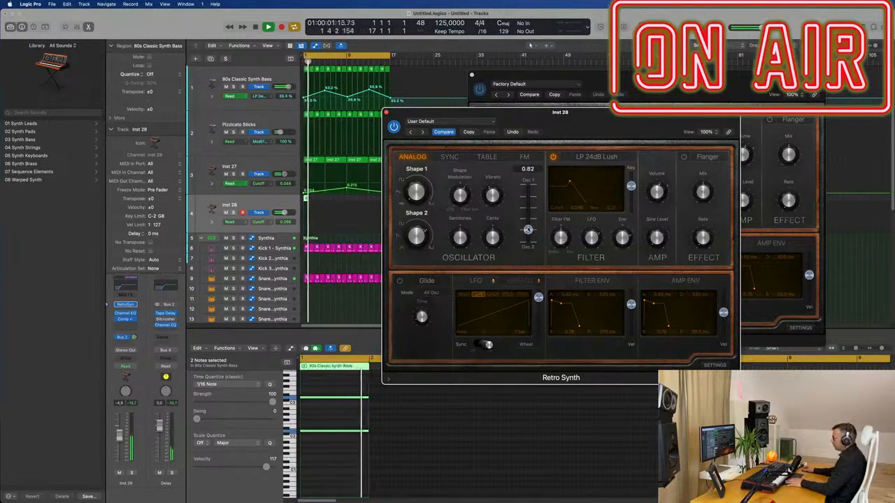
key("space")
Enable the Retro Synth effect on Inst 28, switch it to Chorus and set its mix to about 0.76
mouse_move(649, 126)
left_mouse_down()
mouse_move(641, 123)
mouse_move(657, 118)
left_mouse_up()
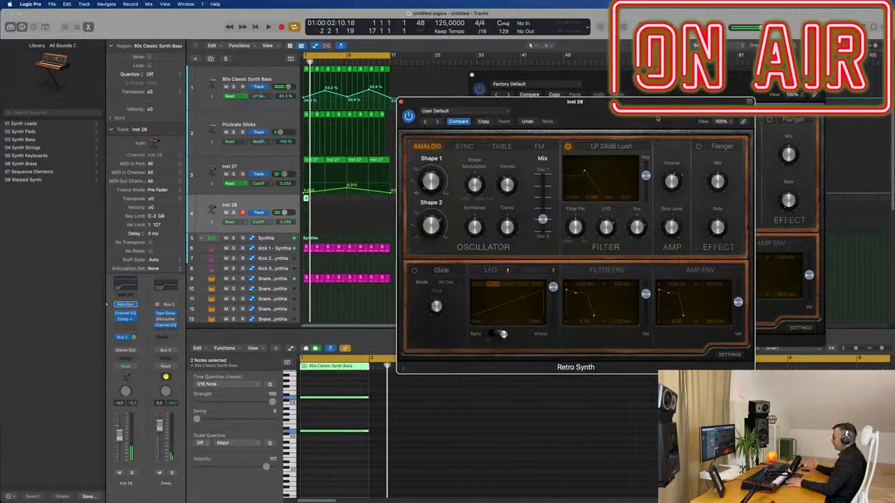
key("space")
left_click(715, 148)
left_click(722, 137)
key("space")
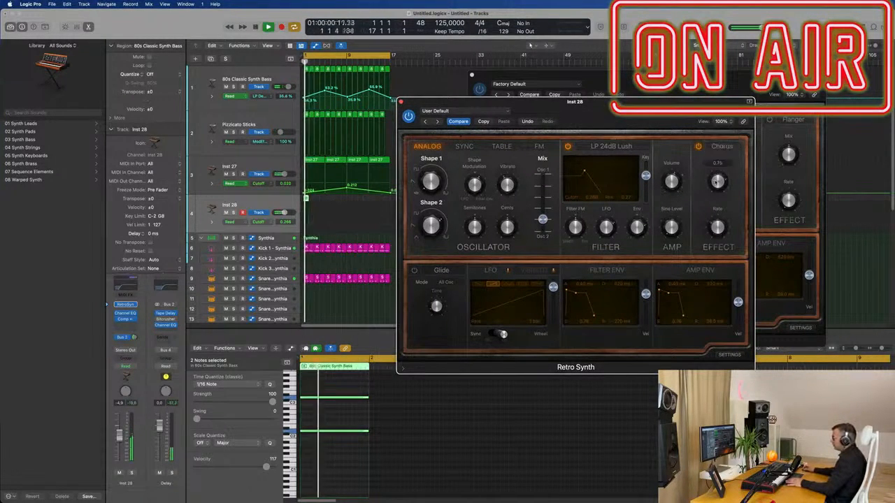
Extend the Inst 28 region to four bars and stretch both notes across its full length
left_click_drag(629, 102, 701, 104)
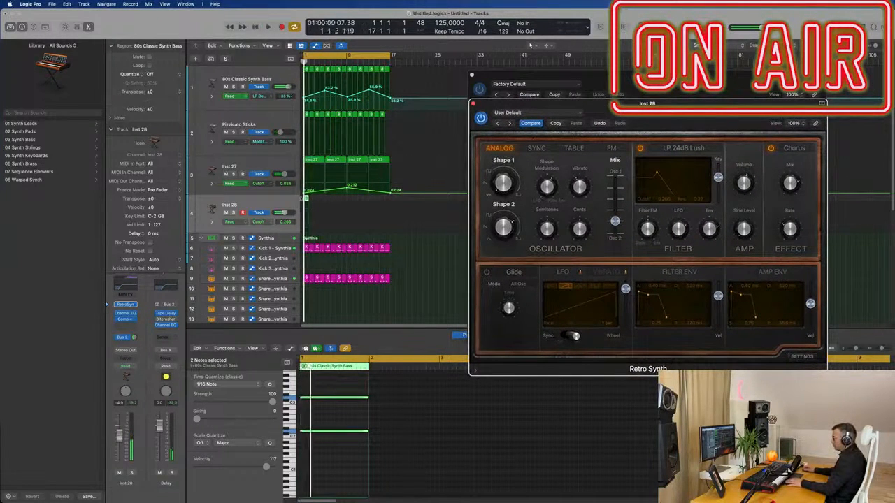
left_click(309, 201)
left_click_drag(309, 201, 325, 201)
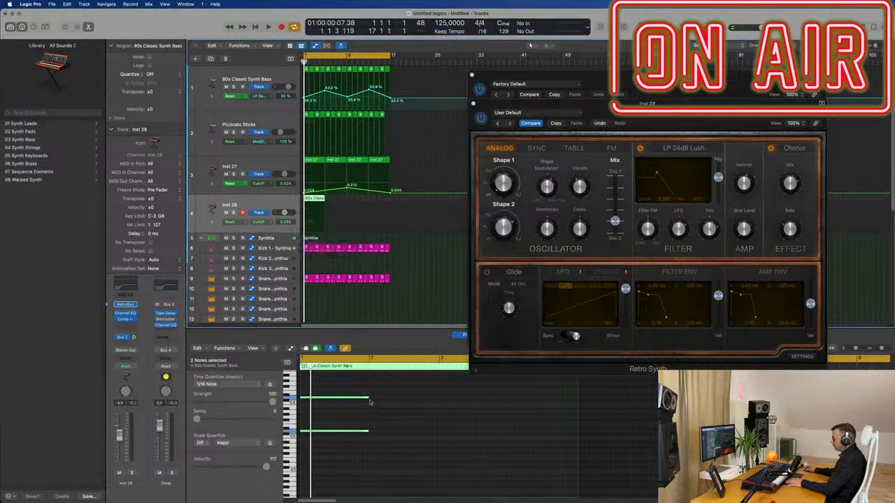
left_click_drag(369, 398, 575, 420)
key("space")
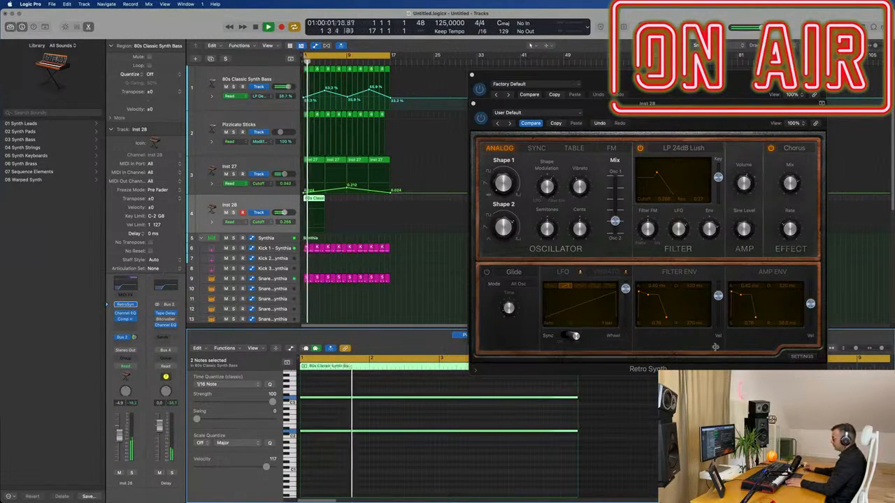
key("space")
Set the LFO rate in Inst 28's Retro Synth to 4 bars and play the loop to check it
left_click_drag(570, 325, 560, 326)
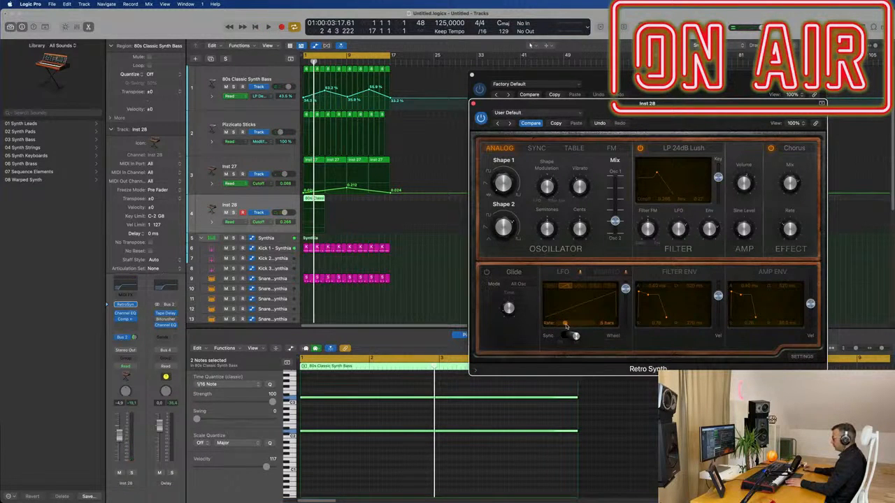
key("space")
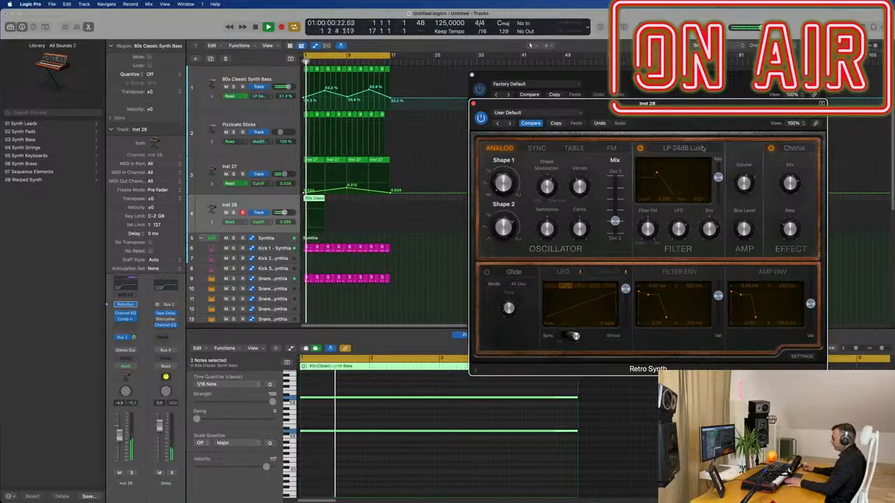
key("space")
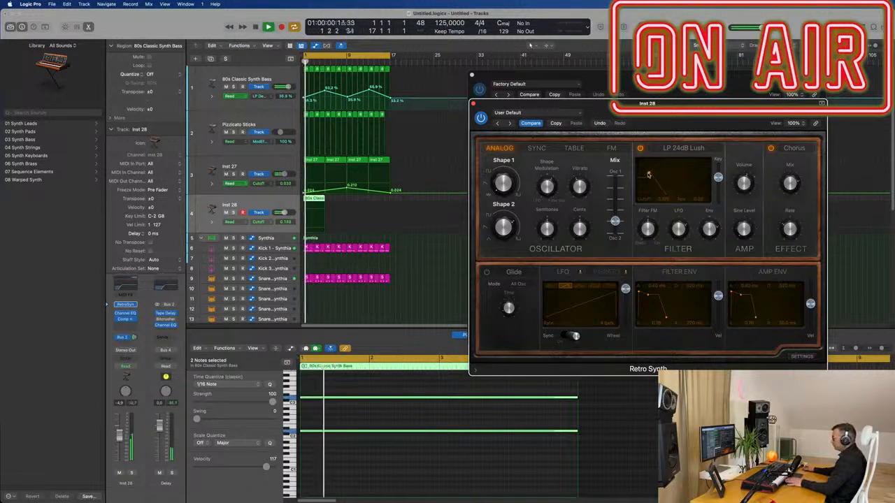
Lower Inst 28's filter cutoff to about 0.154 and adjust the filter's envelope amount while replaying the loop
key("Return")
key("Return")
key("space")
key("space")
mouse_move(714, 224)
left_mouse_down()
mouse_move(714, 236)
mouse_move(709, 229)
left_mouse_up()
key("space")
key("space")
key("space")
Reshape the filter envelope with attack about 1700 ms, decay about 10 s and sustain about 0.06
left_click_drag(650, 298, 646, 313)
key("space")
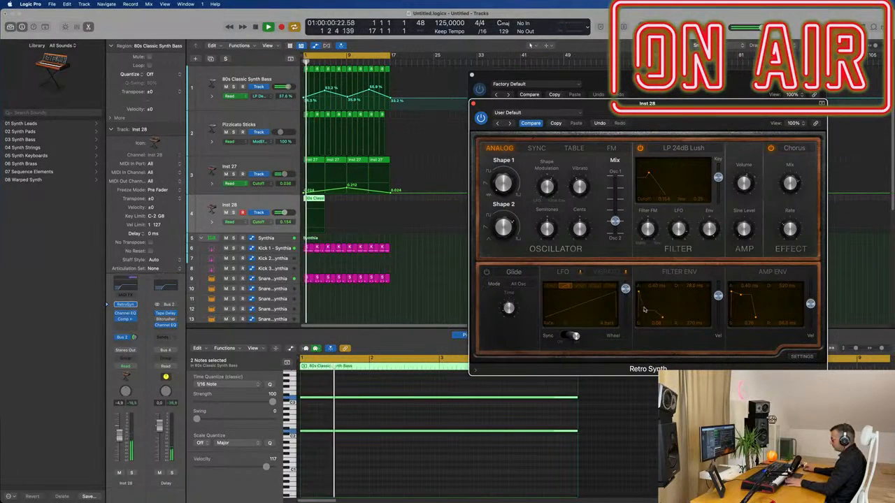
key("space")
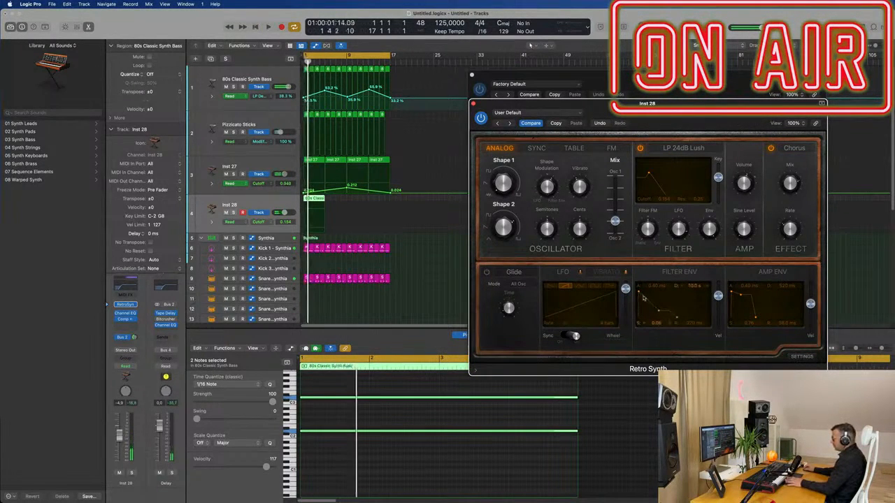
key("space")
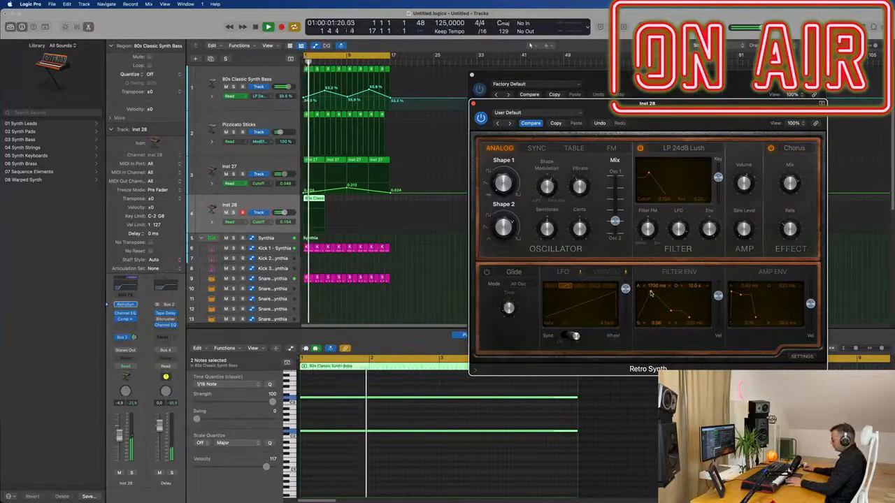
Lengthen the filter envelope attack to about 2100 ms and bring its decay and sustain down to zero, replaying the loop
left_click_drag(655, 298, 665, 312)
key("space")
key("space")
key("space")
key("space")
key("space")
key("space")
key("space")
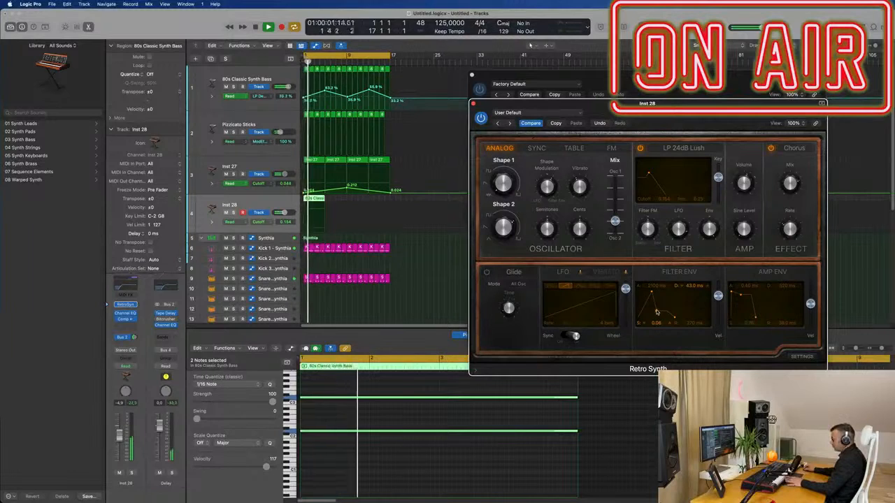
key("space")
key("space")
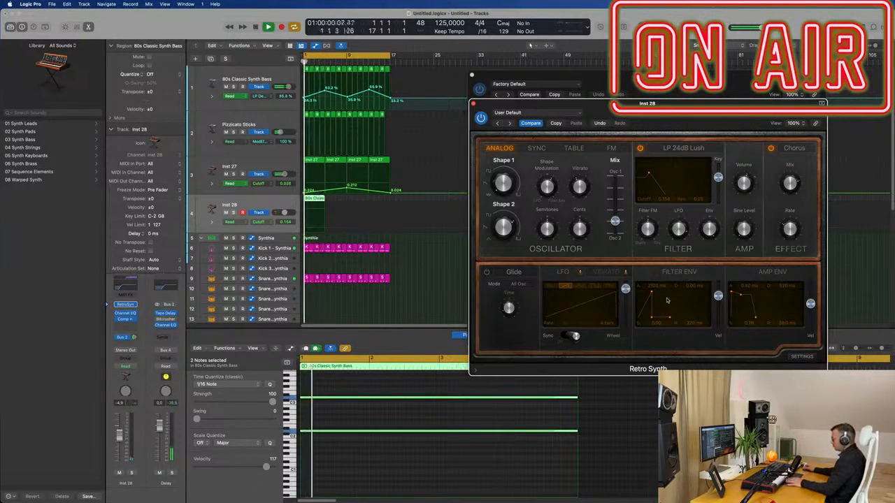
Stretch the filter envelope attack to about 8700 ms and its decay to about 2100 ms, restarting playback to compare
left_click_drag(652, 293, 662, 287)
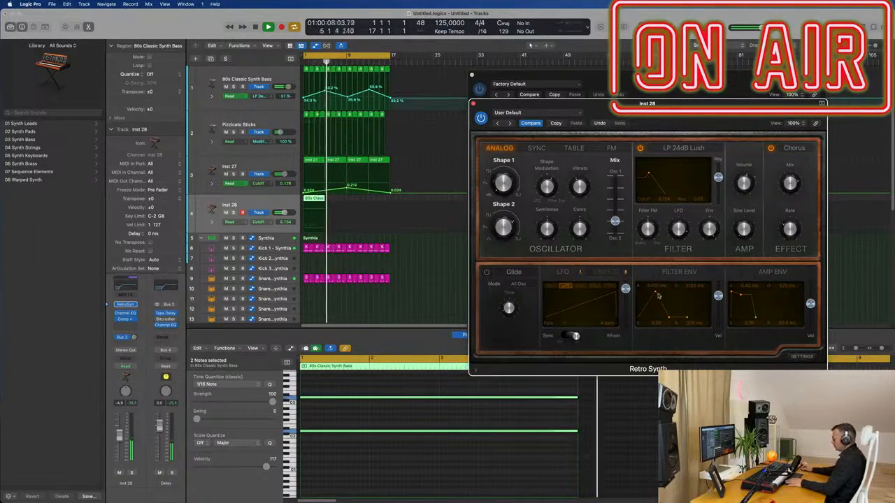
key("Return")
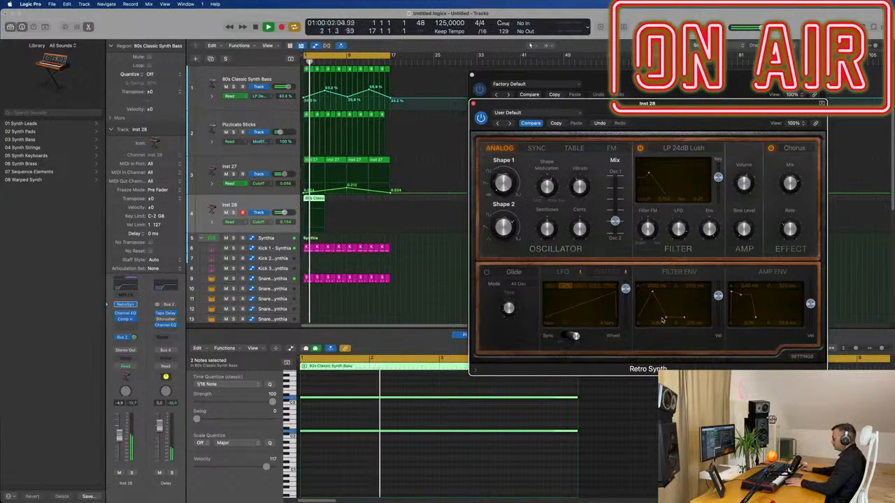
key("Return")
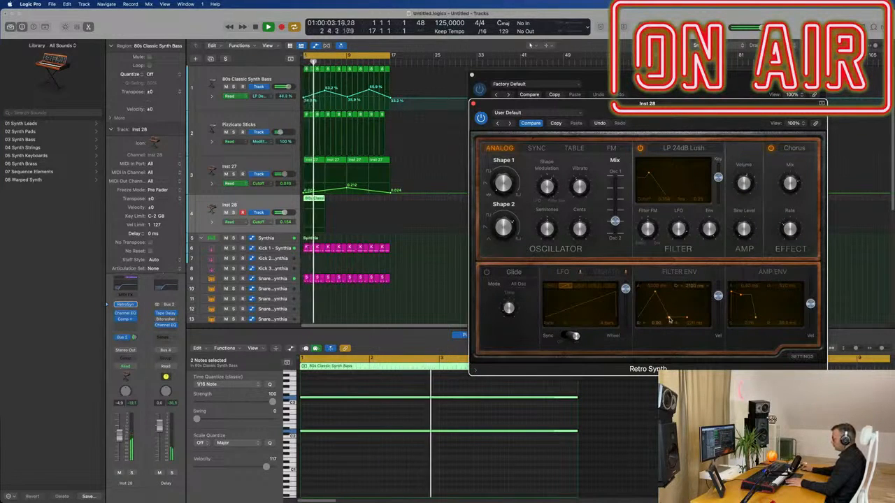
key("Return")
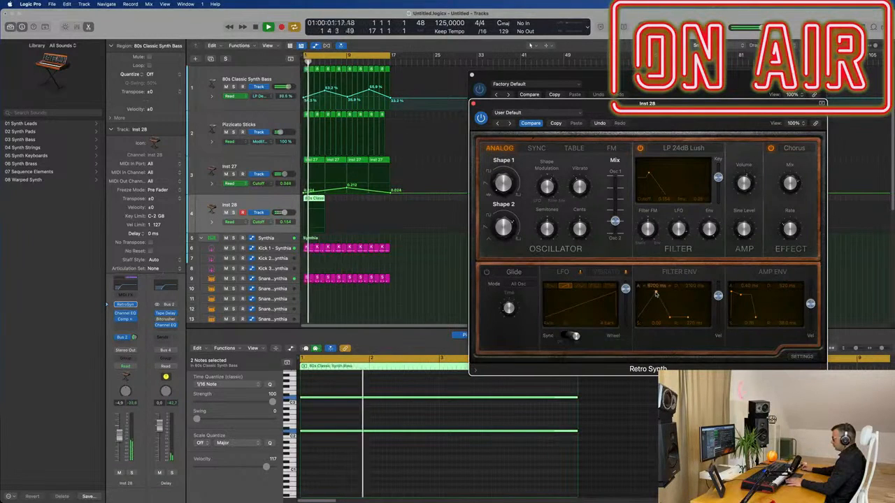
Add a send from Inst 28 to the Bus 1 reverb and raise its level while the loop plays
left_click_drag(646, 103, 672, 104)
key("space")
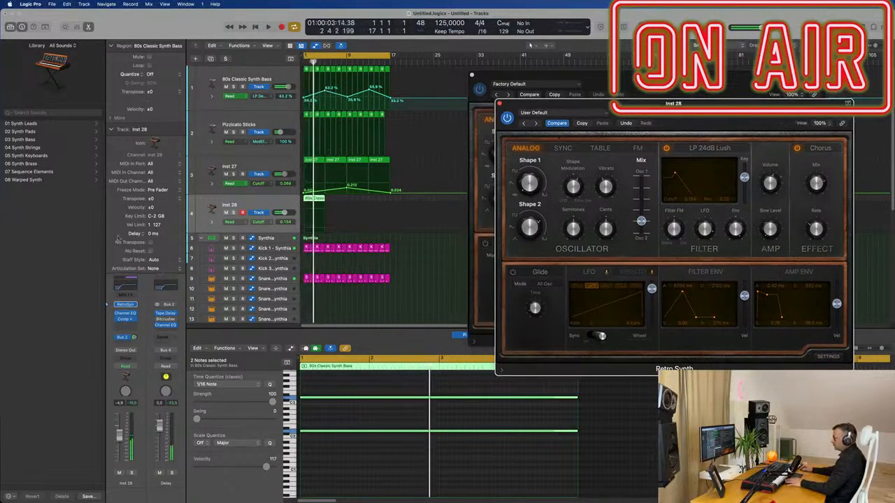
key("Return")
key("space")
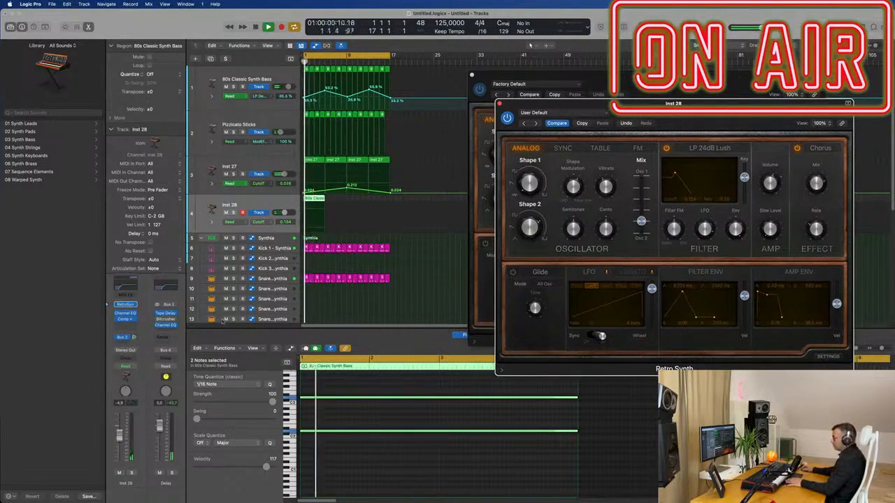
left_click(264, 204)
key("Return")
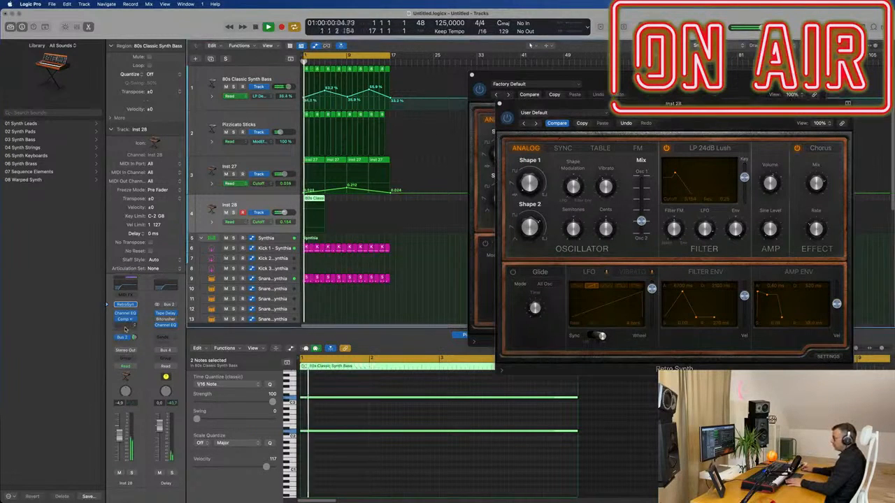
left_click(123, 338)
mouse_move(140, 354)
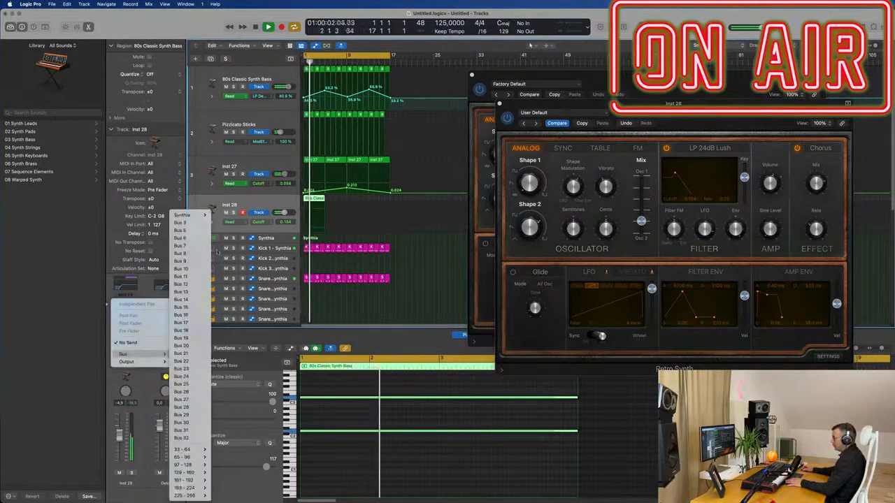
mouse_move(189, 216)
left_click(231, 215)
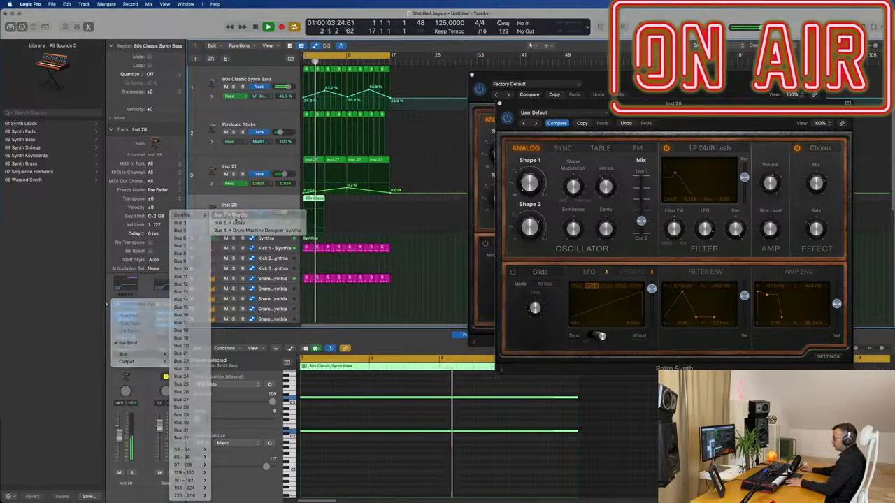
left_click_drag(136, 340, 136, 339)
key("Return")
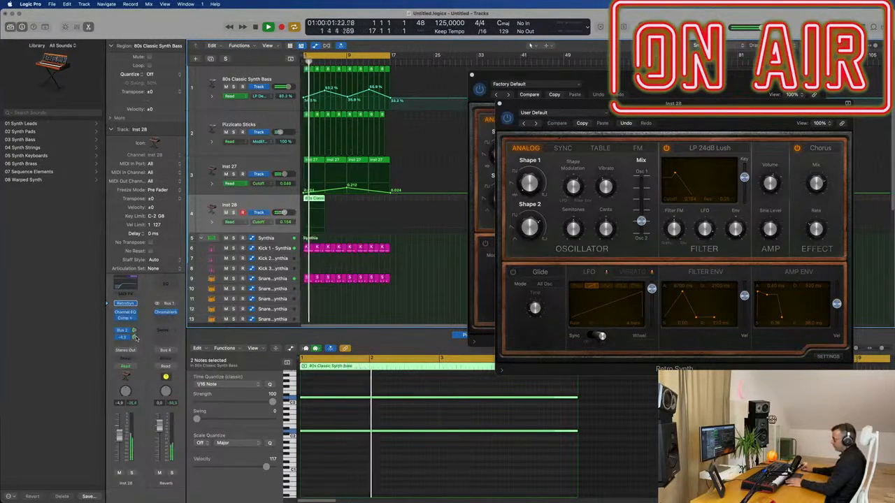
Repeat the four-bar Inst 28 region up to bar 17 and move both Retro Synth windows aside
left_click_drag(689, 109, 480, 163)
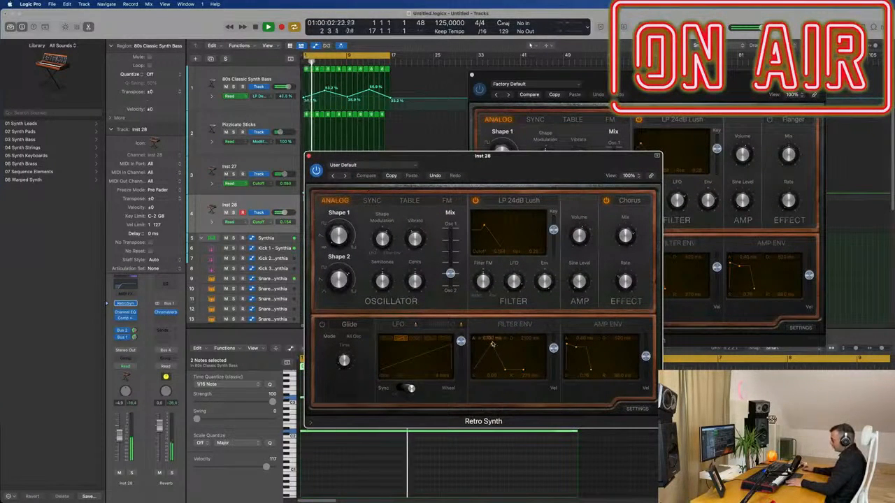
left_click_drag(569, 170, 892, 128)
left_click_drag(601, 78, 760, 70)
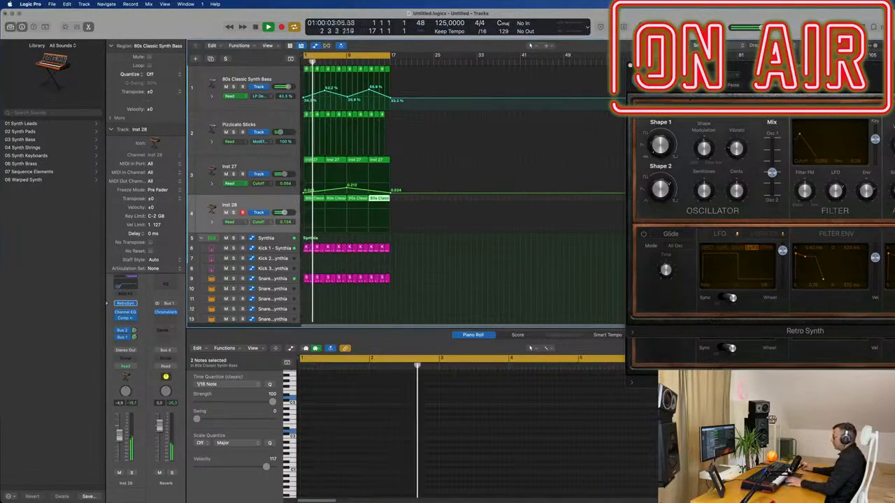
Enable the effect in Inst 27's Retro Synth and switch it from Flanger to Chorus
left_click_drag(816, 72, 565, 123)
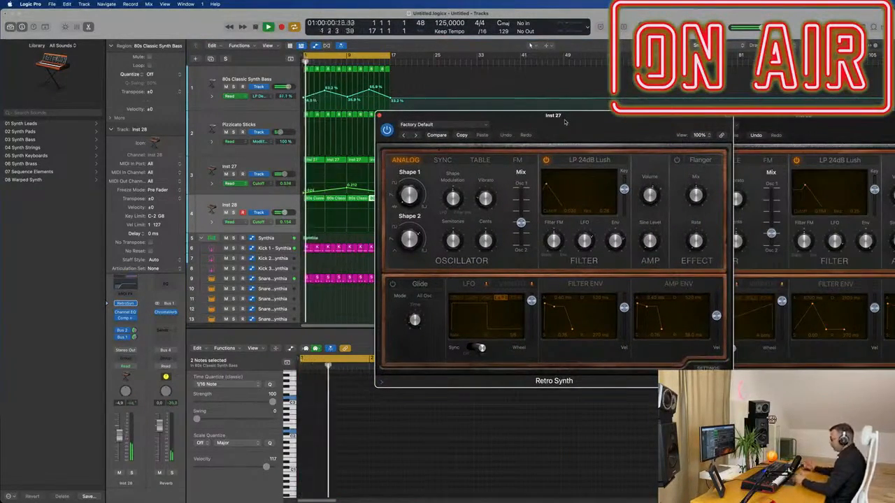
left_click(697, 160)
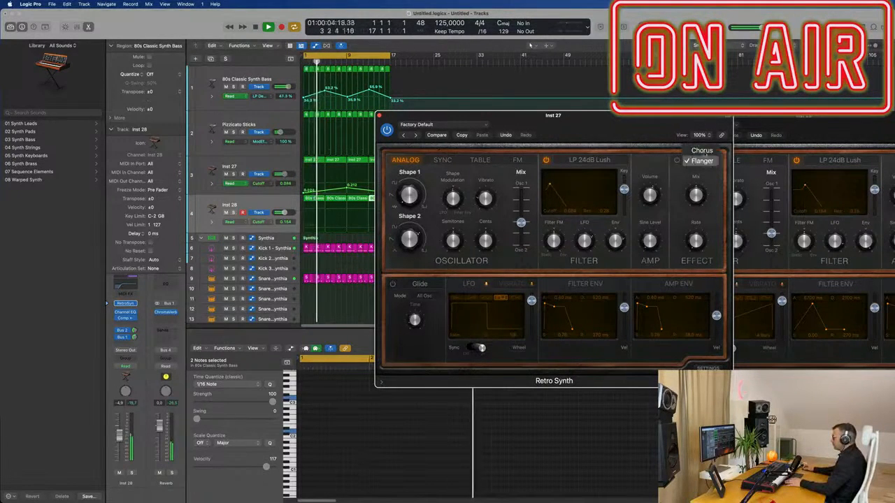
left_click(701, 148)
left_click_drag(647, 127, 723, 114)
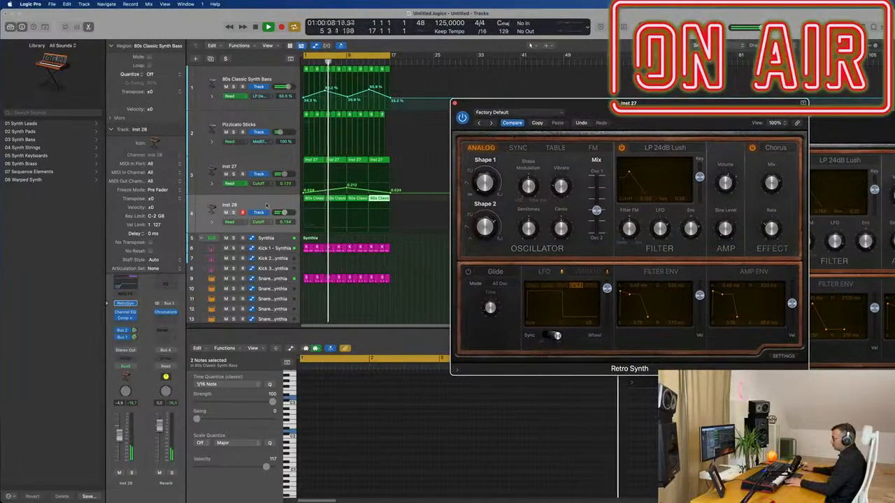
Reopen Inst 28's Retro Synth, adjust its Chorus rate and set the sine level to about 0.43
left_click(238, 206)
left_click(127, 305)
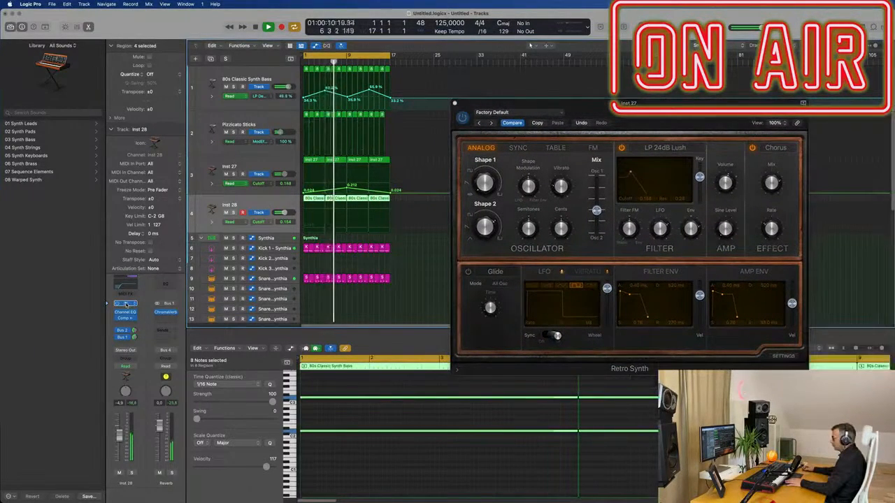
left_click(126, 305)
left_click_drag(747, 119, 429, 114)
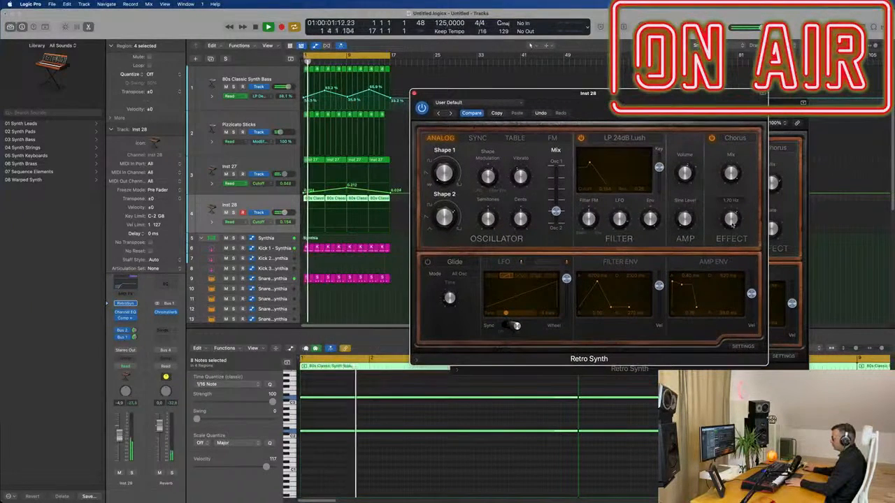
left_click_drag(731, 225, 725, 222)
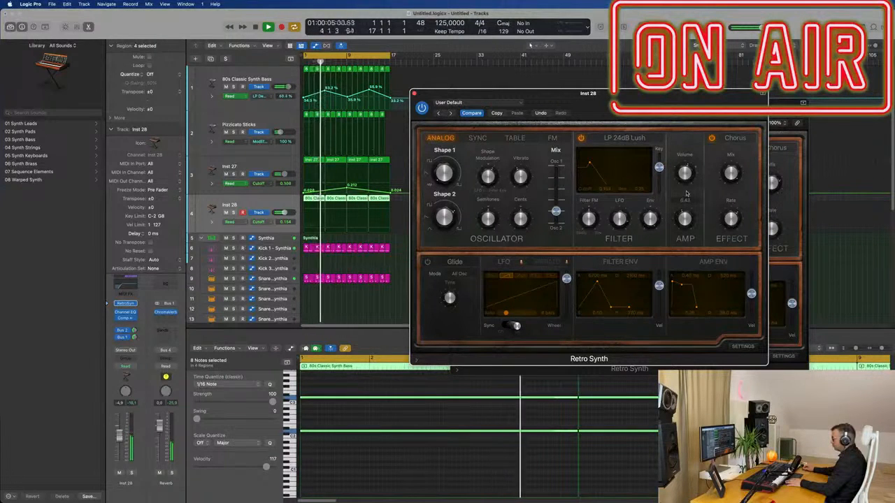
key("Return")
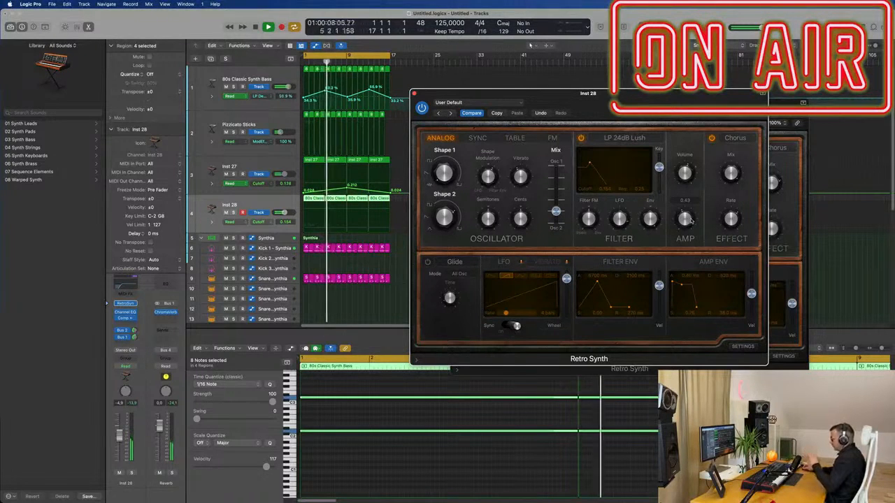
Switch Inst 28's Retro Synth effect to Flanger and adjust its mix and rate
left_click_drag(677, 106, 660, 114)
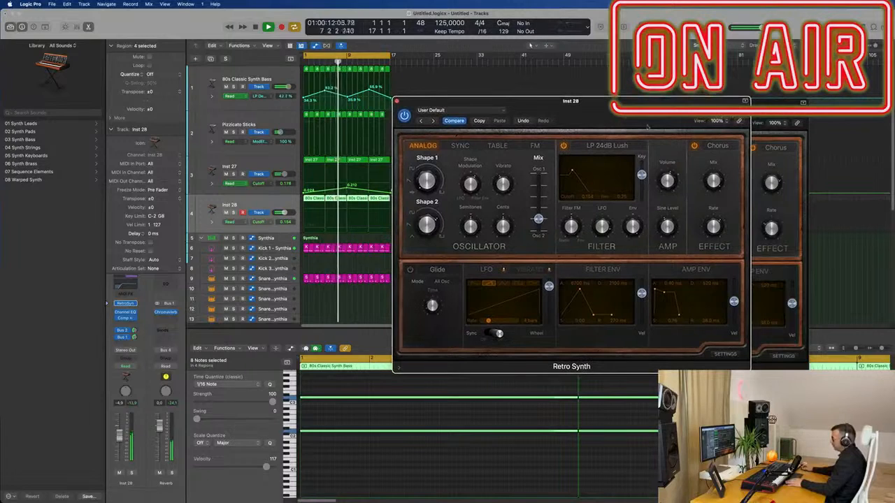
left_click(713, 147)
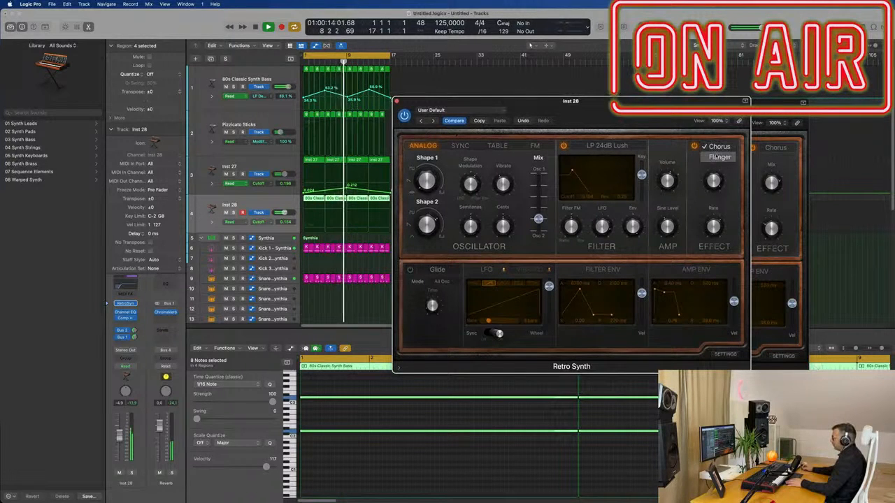
mouse_move(715, 183)
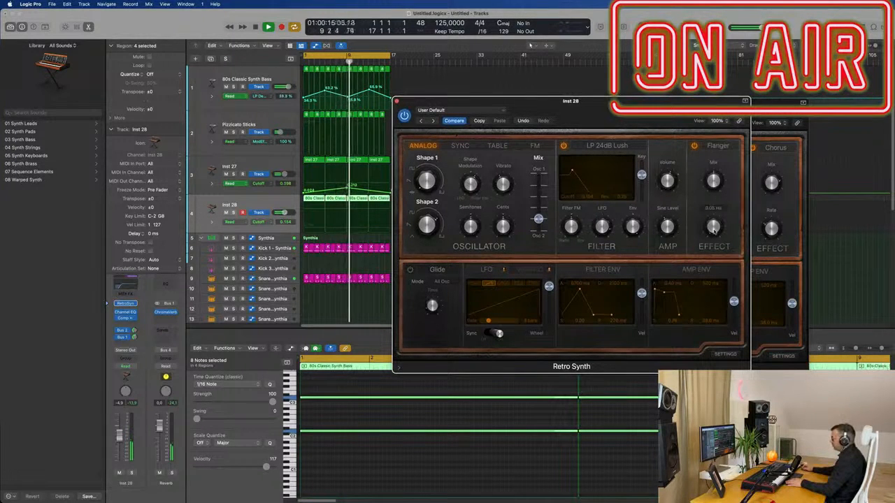
mouse_move(714, 226)
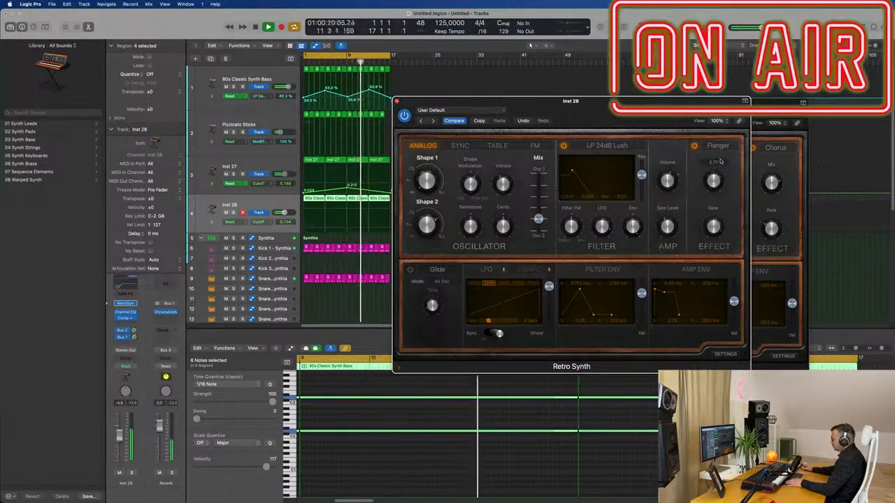
left_click_drag(714, 257, 715, 228)
key("Return")
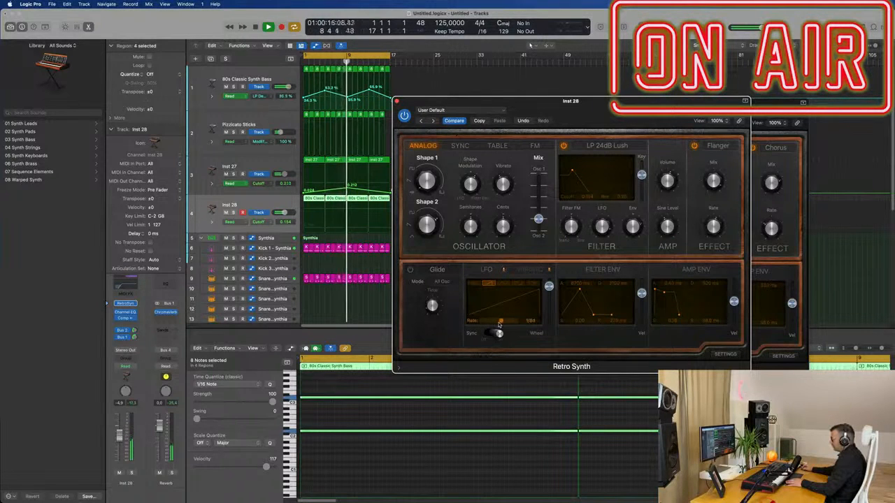
Give Inst 28's LFO a faster synced rate and a square waveform, and lower its modulation amount to 0.00
key("Return")
left_click_drag(501, 323, 504, 321)
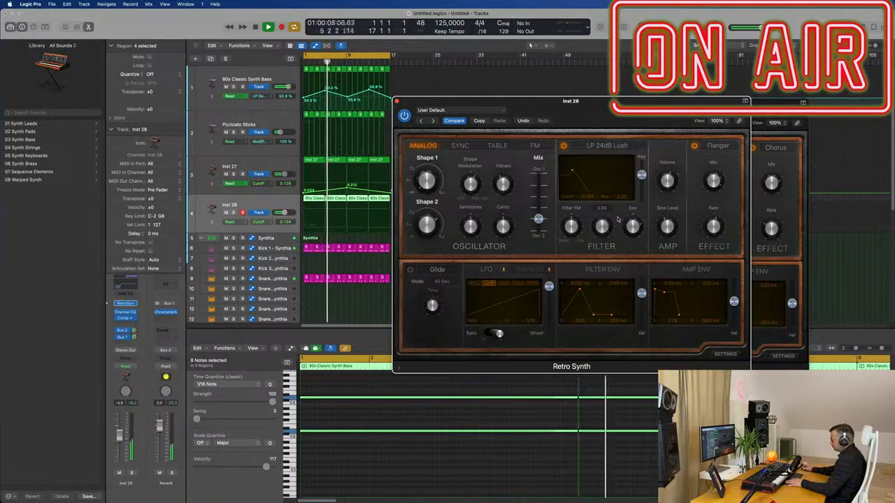
key("Return")
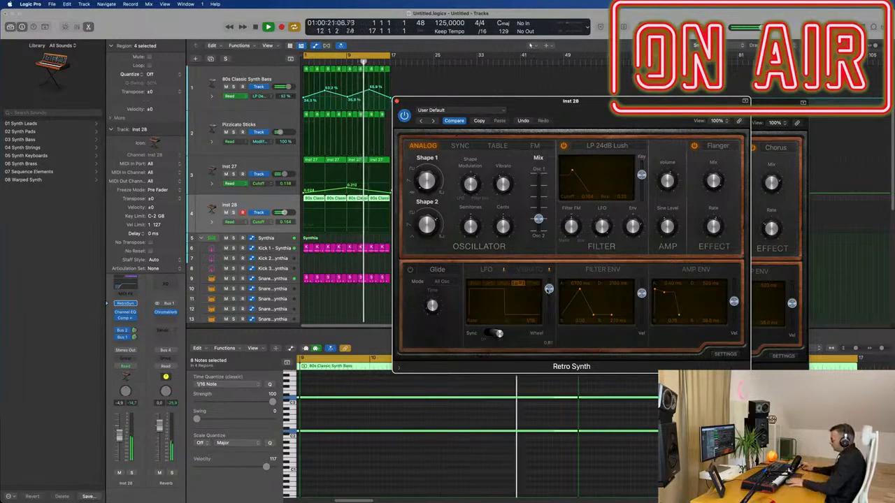
left_click_drag(549, 281, 549, 293)
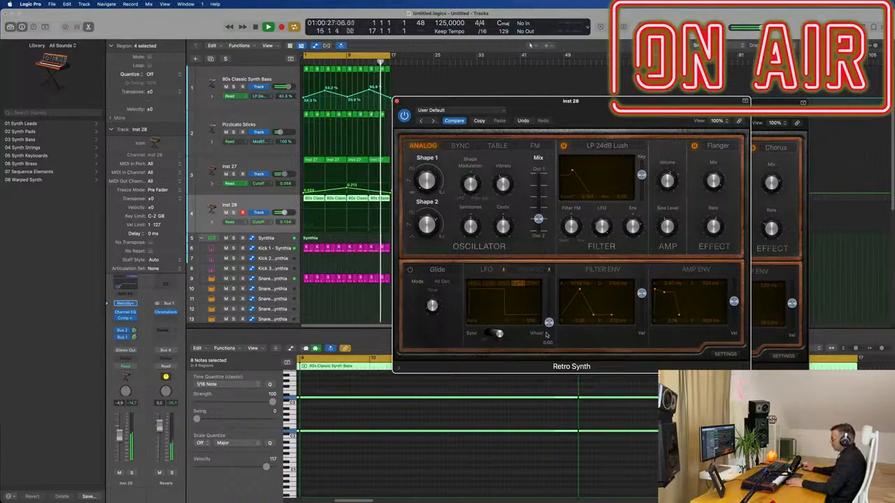
Raise the LFO modulation amount of Inst 28's Retro Synth and set its oscillator mix to about 0.51
left_click_drag(548, 297, 548, 281)
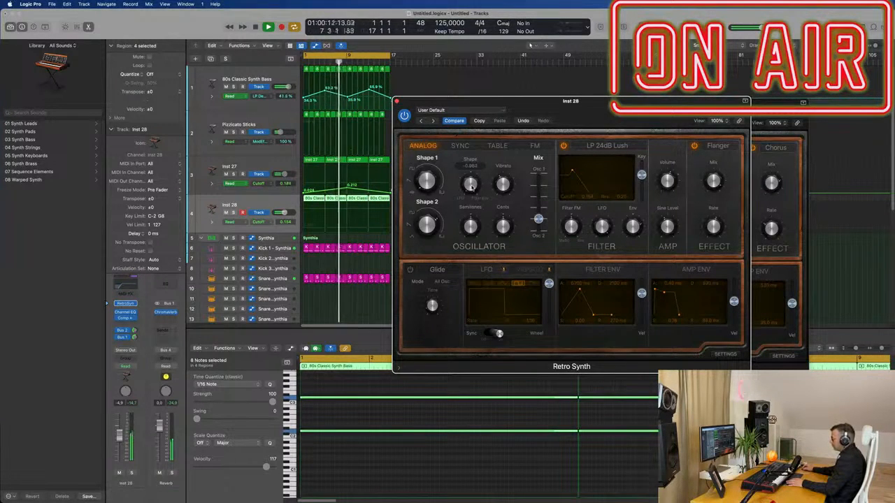
left_click_drag(539, 219, 539, 207)
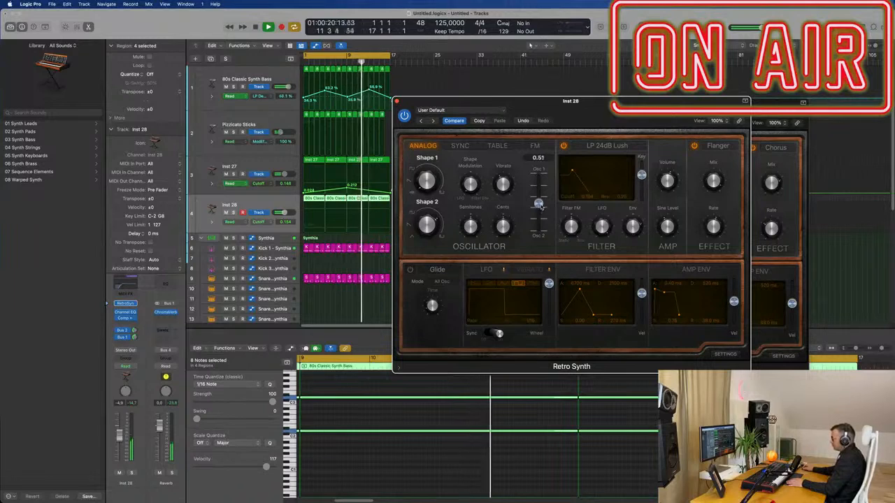
left_click_drag(456, 133, 453, 127)
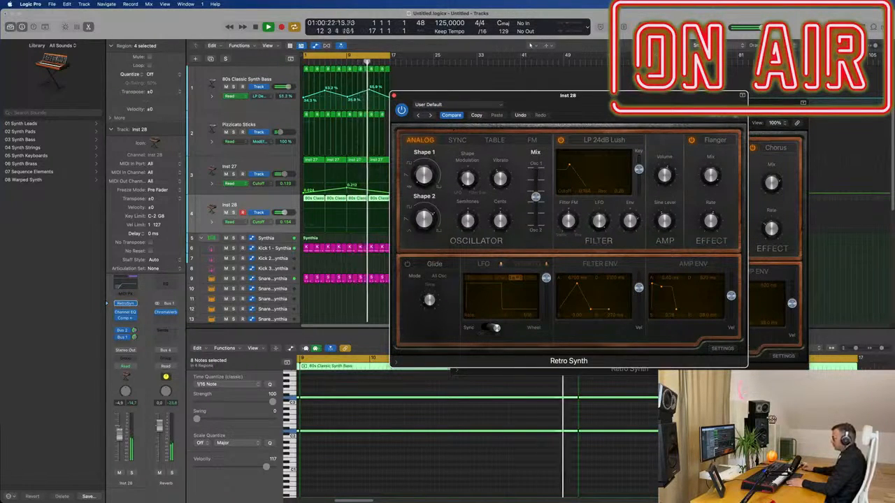
Set Inst 28's channel volume to -4.1 dB and adjust its Flanger rate, closing the open synth windows
left_click_drag(119, 435, 119, 433)
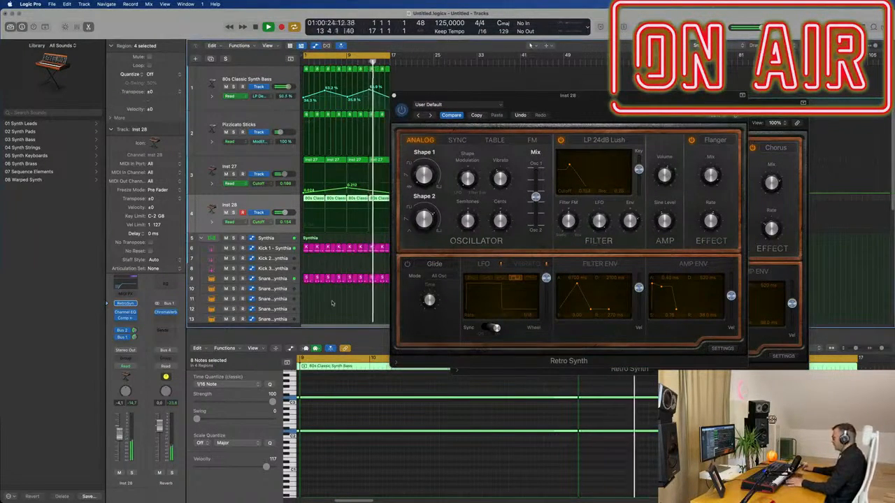
left_click(711, 221)
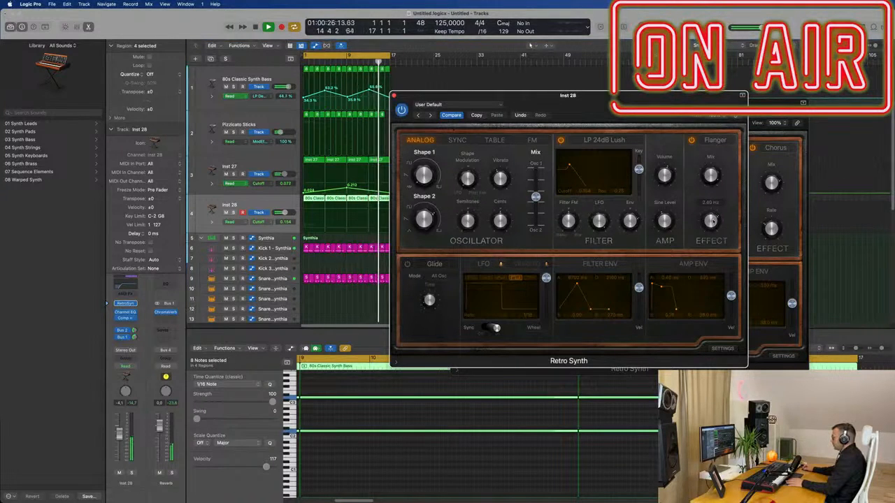
left_click_drag(665, 134, 596, 201)
left_click(325, 161)
left_click_drag(632, 118, 544, 137)
left_click(367, 122)
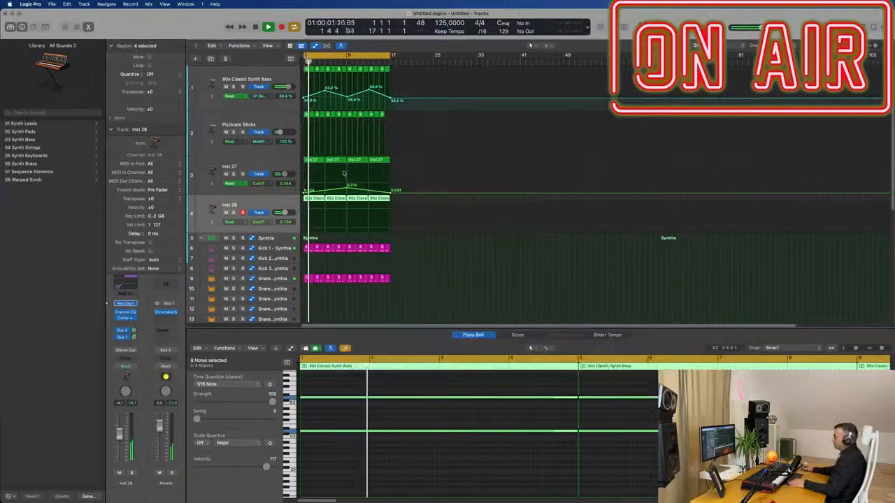
Copy the first Hi-Hat 1 region onto the Tom Low track at bar 1 and start playback
left_click_drag(392, 113, 382, 119)
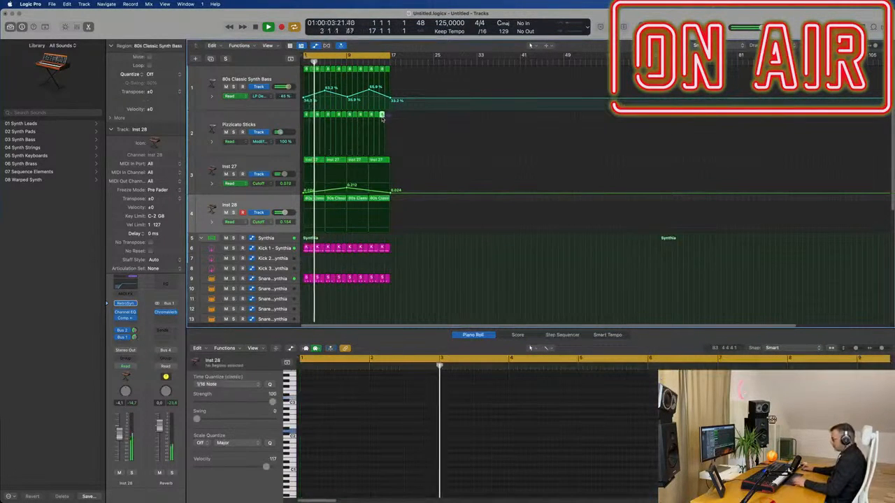
scroll(396, 232, "down", 3)
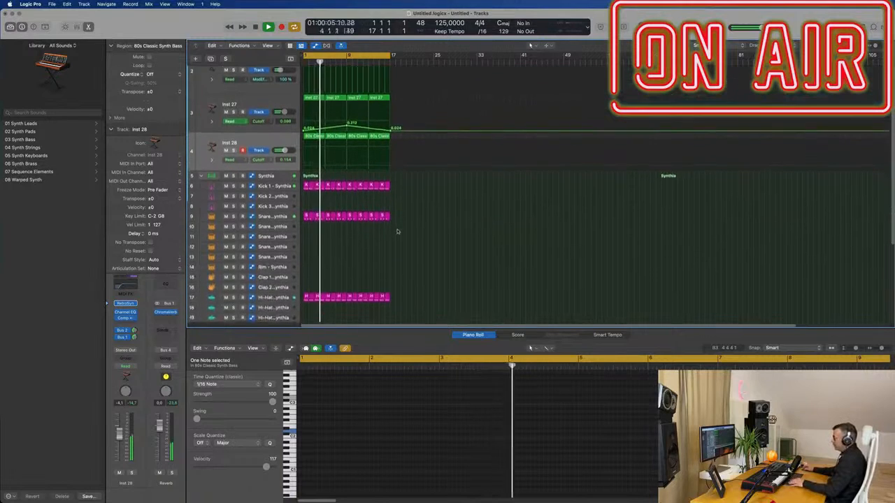
scroll(394, 227, "down", 1)
scroll(329, 248, "down", 1)
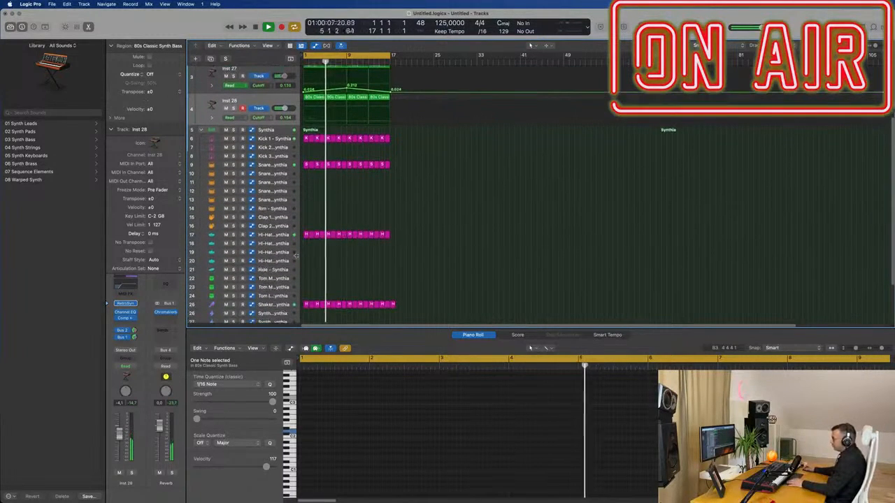
left_click(306, 235)
left_click_drag(306, 240, 305, 305)
key("space")
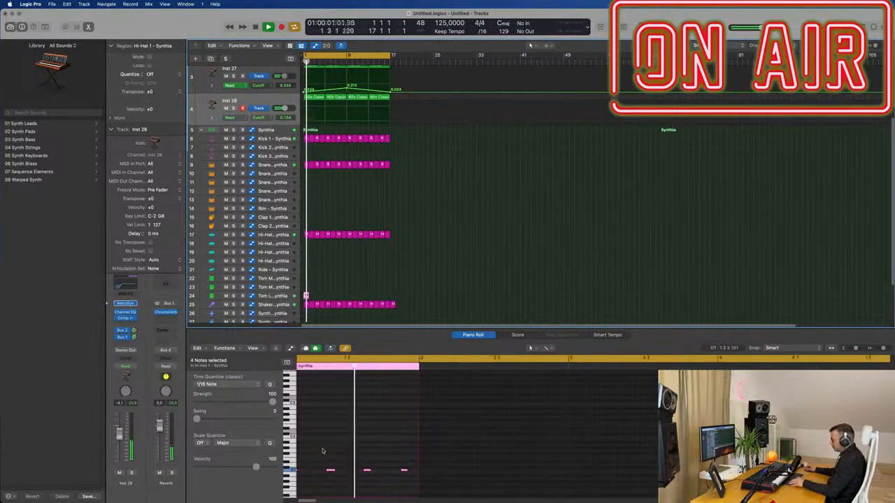
Delete the second note of the copied region on the Tom Low track and restart playback
scroll(323, 451, "left", 2)
left_click_drag(368, 456, 358, 485)
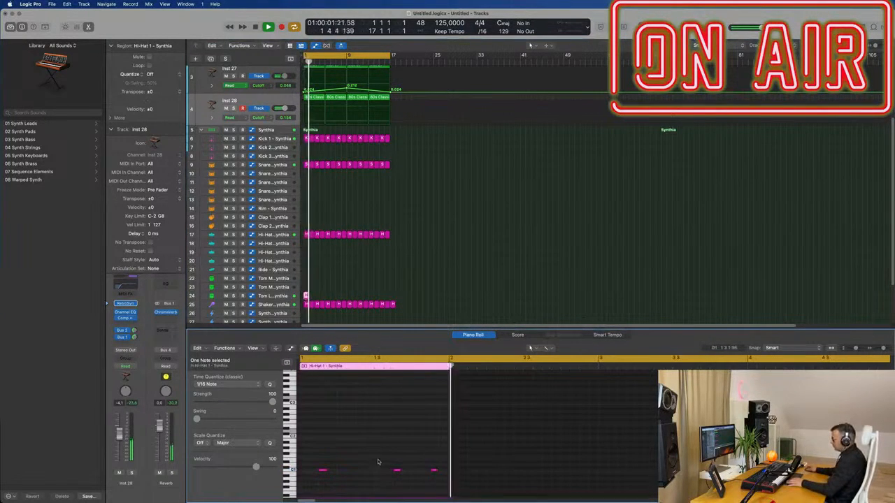
key("space")
key("space")
Repeat the edited Tom Low region back to back so the copies fill the loop up to bar 17
left_click(306, 296)
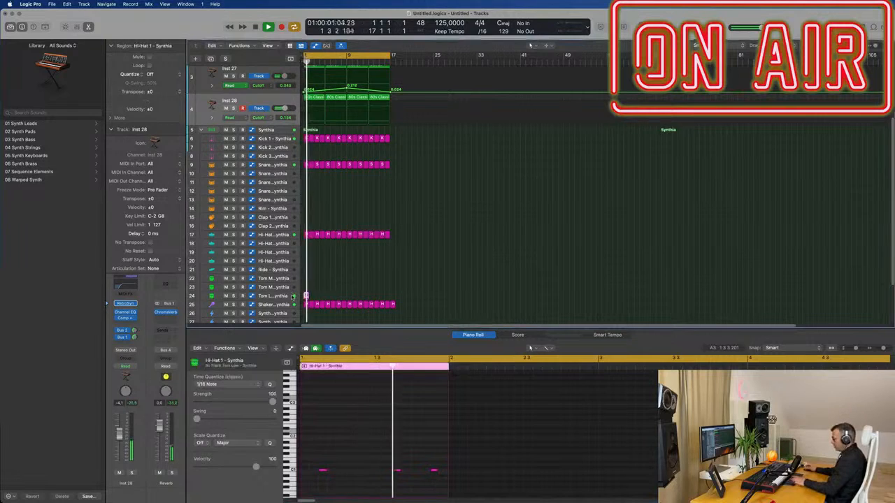
key("super+r")
key("super+r")
key("super+r")
key("super+r")
key("super+r")
key("super+r")
key("super+r")
key("super+r")
key("super+r")
key("super+r")
key("super+r")
key("super+r")
key("super+r")
key("super+r")
key("super+r")
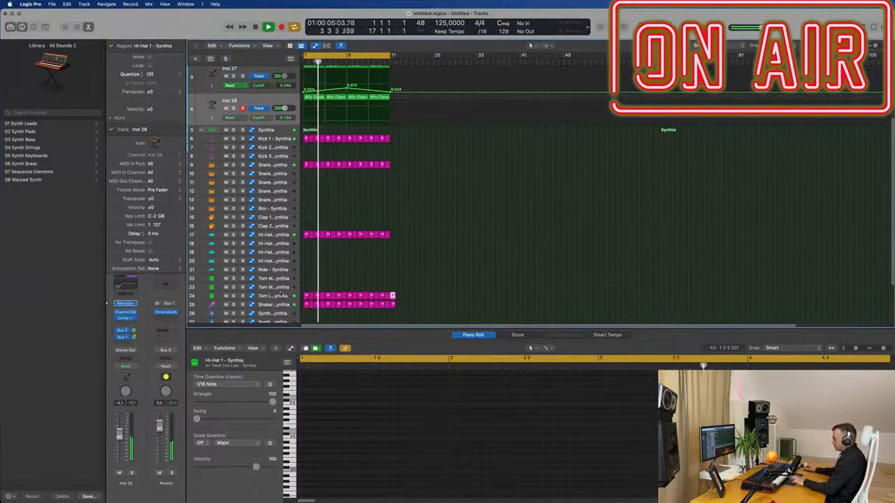
Select the Tom Low track with all its regions, restart playback and open its Drum Synth
left_click(281, 295)
key("space")
key("space")
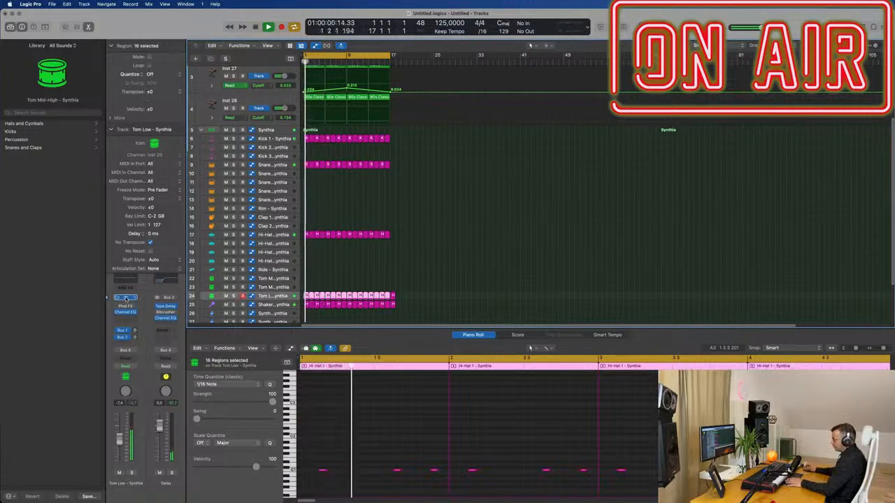
left_click(126, 298)
left_click_drag(516, 107, 474, 129)
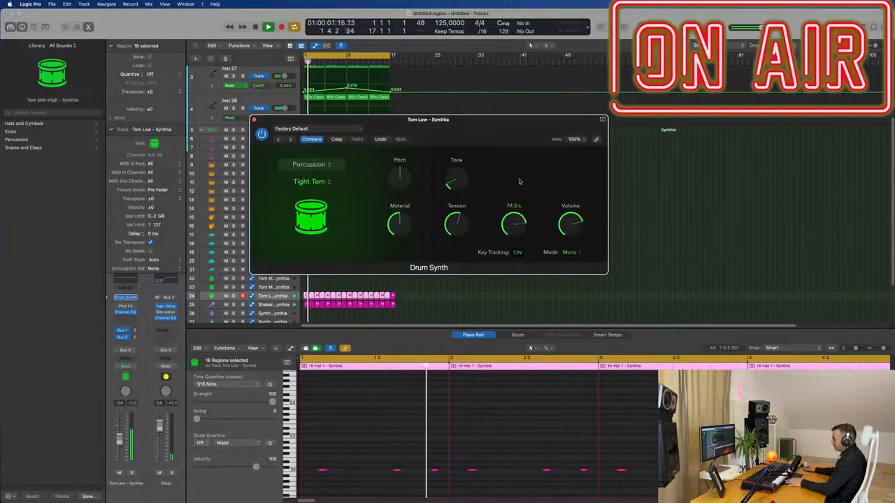
Solo the Tom Low track and set its Drum Synth decay to about 48%
left_click(131, 473)
left_click_drag(518, 227, 519, 200)
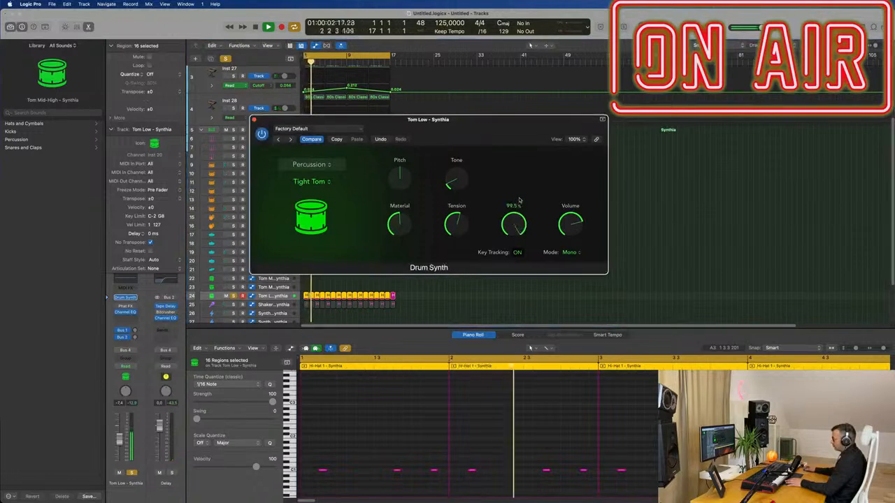
left_click_drag(511, 231, 516, 295)
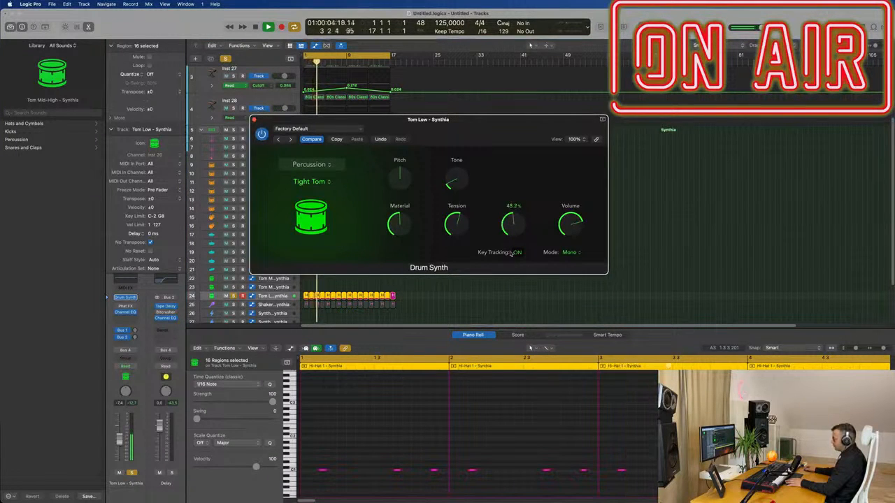
Transpose all the Tom Low notes up one octave and lower the track's volume to about -11.6 dB
left_click(392, 436)
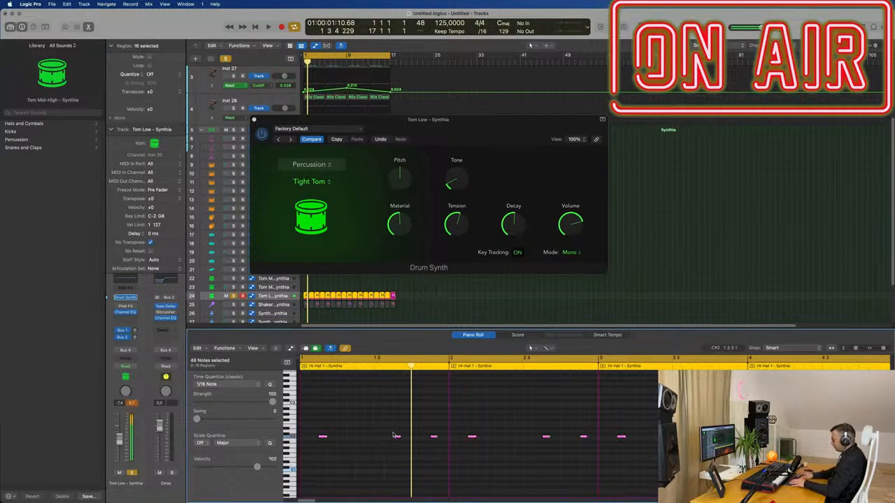
key("space")
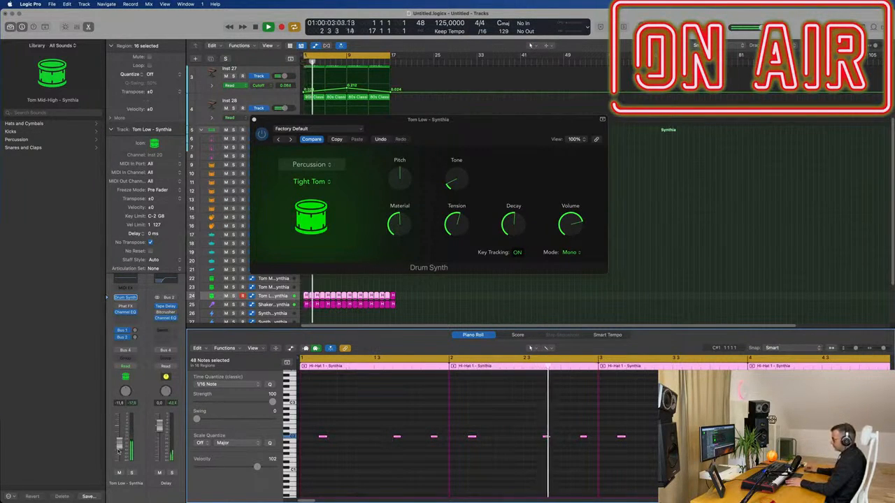
Raise the Tight Tom's tone and set its pitch to 7 while the Tom Low track is soloed
left_click_drag(473, 133, 526, 141)
mouse_move(510, 194)
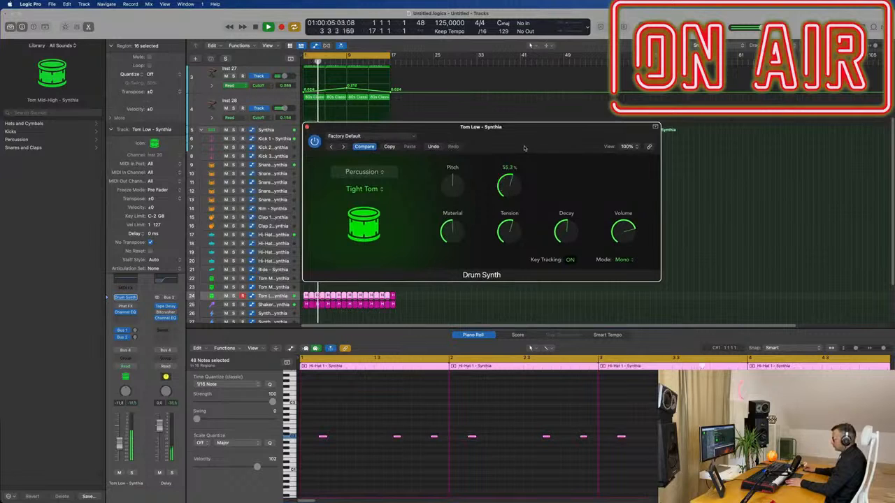
left_click(132, 473)
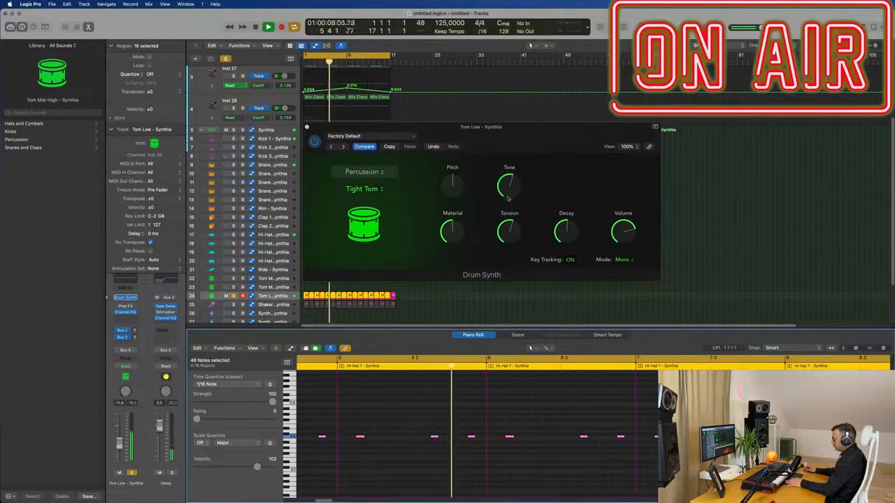
left_click(488, 184)
left_click_drag(461, 174, 464, 170)
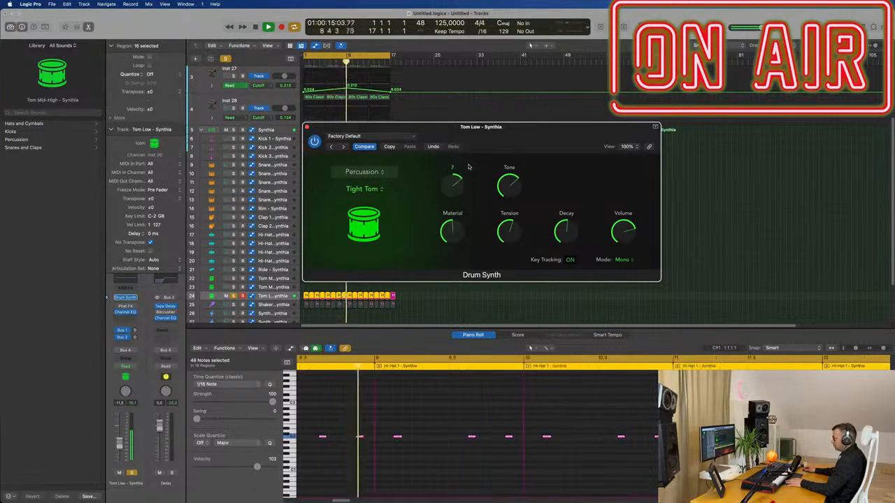
left_click(131, 473)
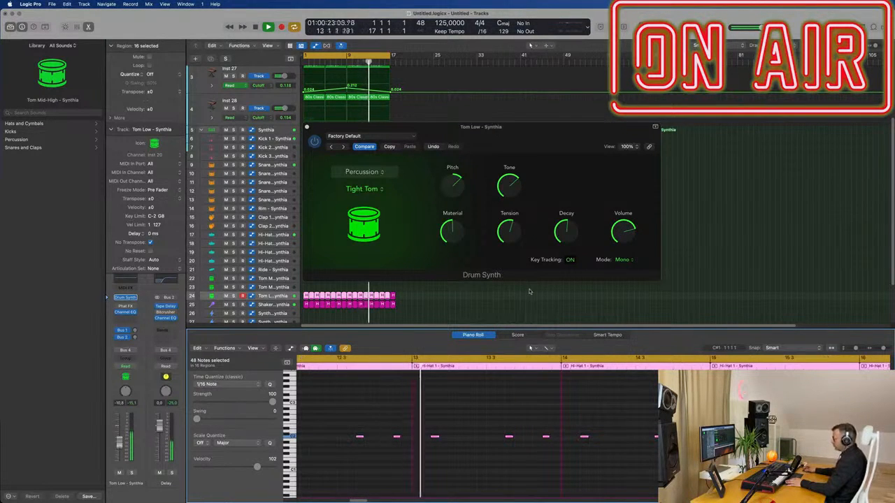
Set the Tight Tom's decay to about 52% and raise its tension slightly, closing the Drum Synth window
left_click(573, 217)
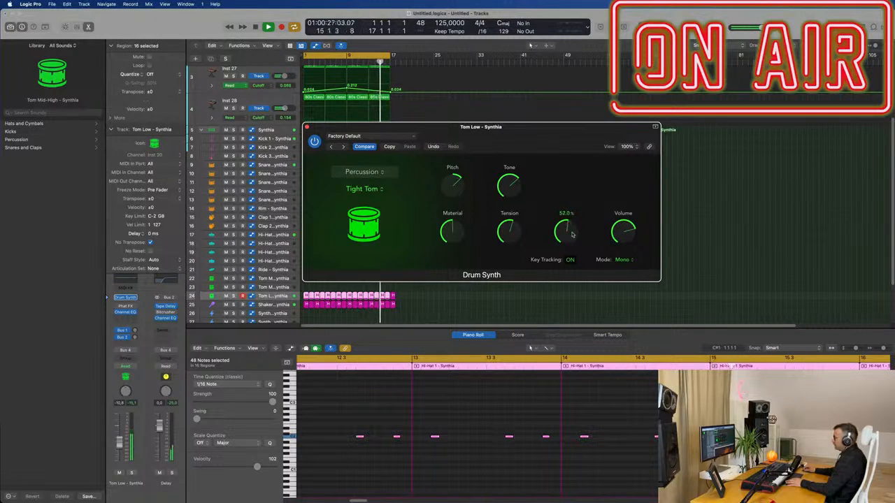
left_click_drag(504, 238, 510, 229)
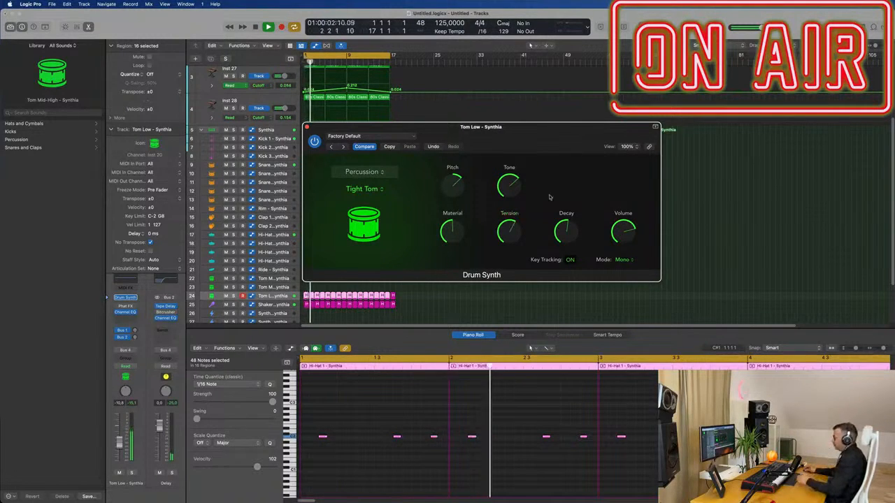
left_click_drag(563, 134, 566, 134)
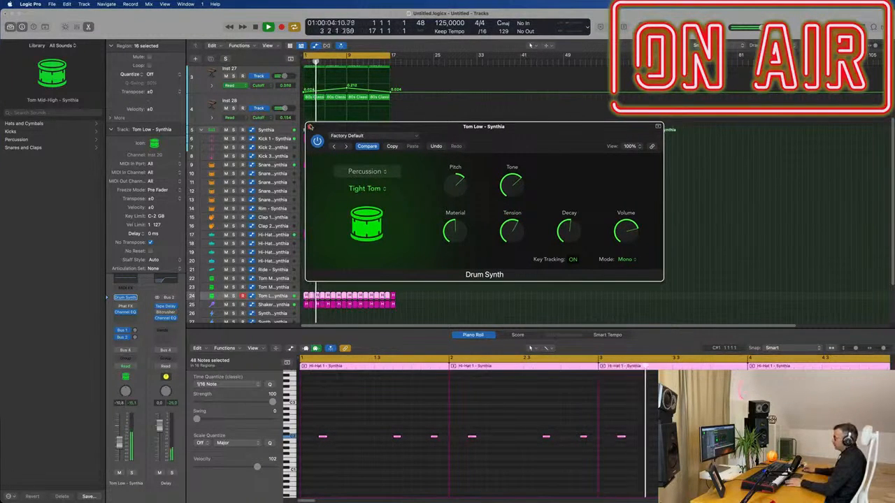
left_click(310, 126)
Copy the first Hi-Hat 1 region onto the Hi-Hat 2 track and fill it with continuous sixteenth notes
scroll(443, 241, "down", 1)
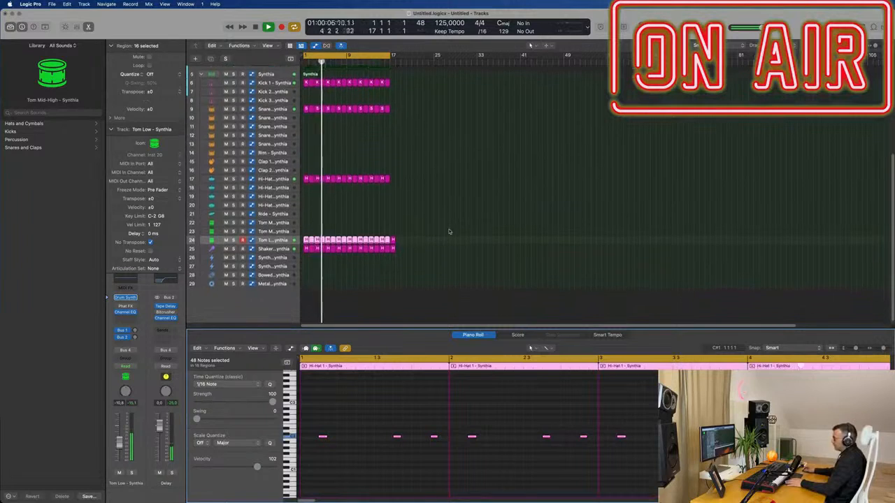
left_click(302, 201)
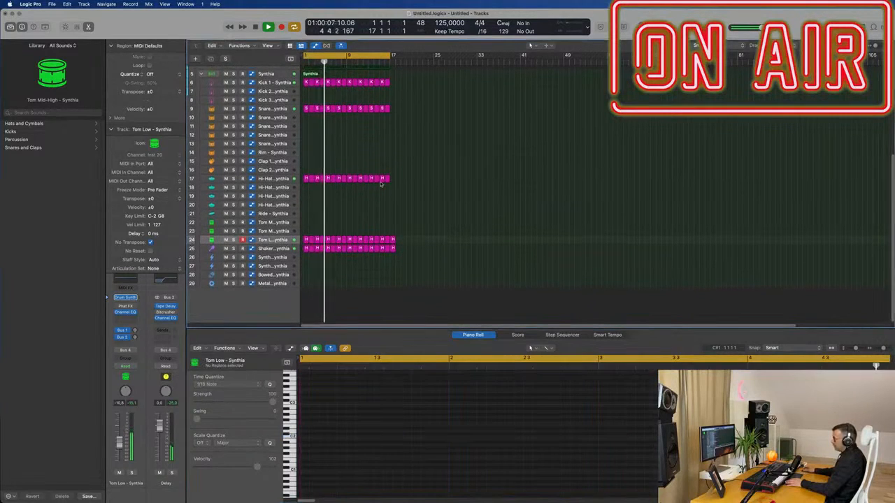
left_click(307, 179)
left_click_drag(303, 191, 306, 189)
key("z")
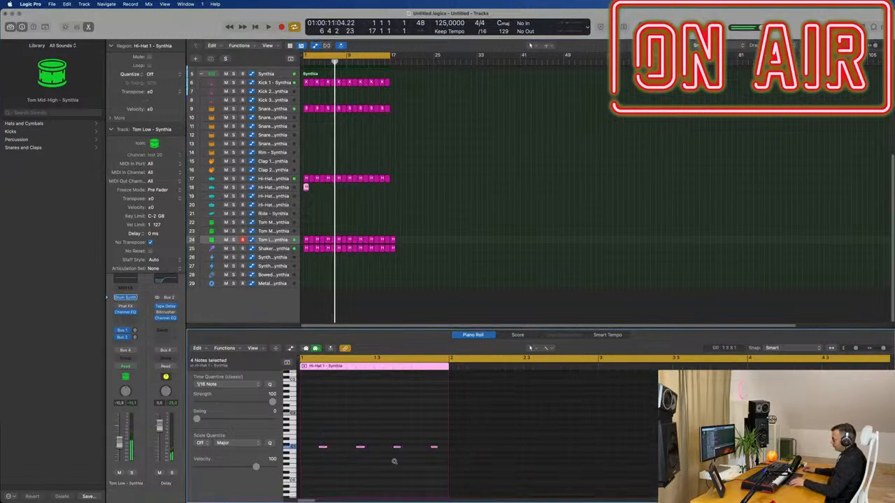
left_click_drag(349, 447, 417, 443)
Repeat the Hi-Hat 2 region up to bar 17 and play the loop with that track selected
left_click(320, 188)
left_click(305, 187)
key("super+r")
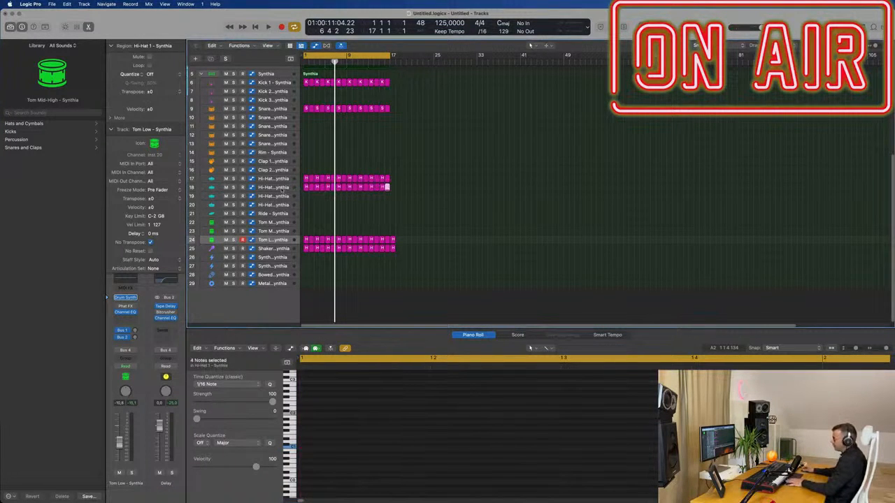
left_click(283, 188)
key("space")
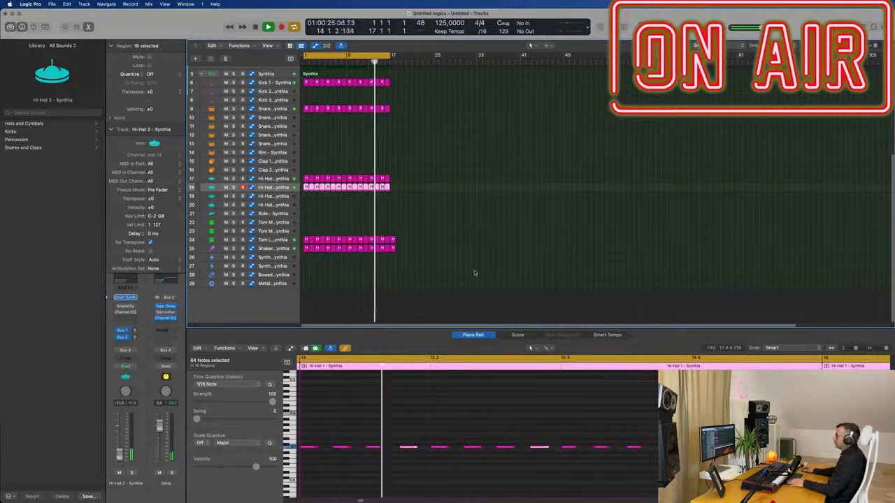
Duplicate the Inst 28 track with its settings and briefly listen to Inst 27 in solo
scroll(472, 255, "up", 5)
left_click(465, 235)
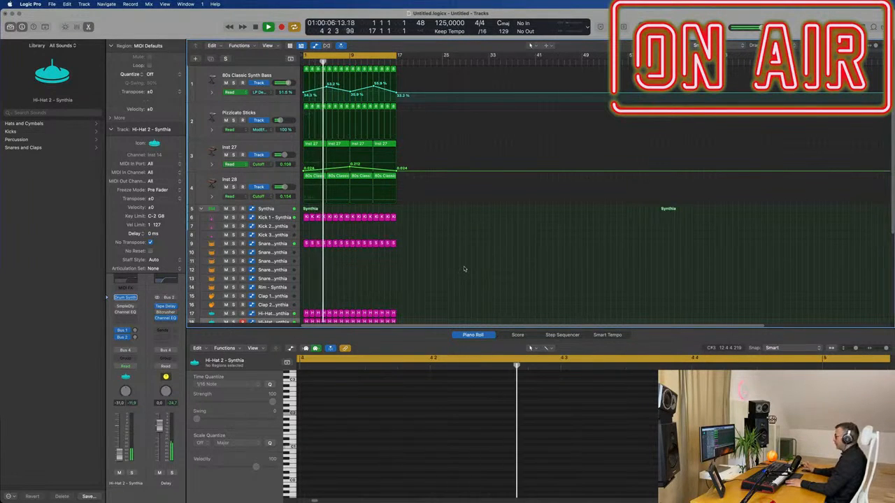
left_click(248, 179)
left_click(209, 60)
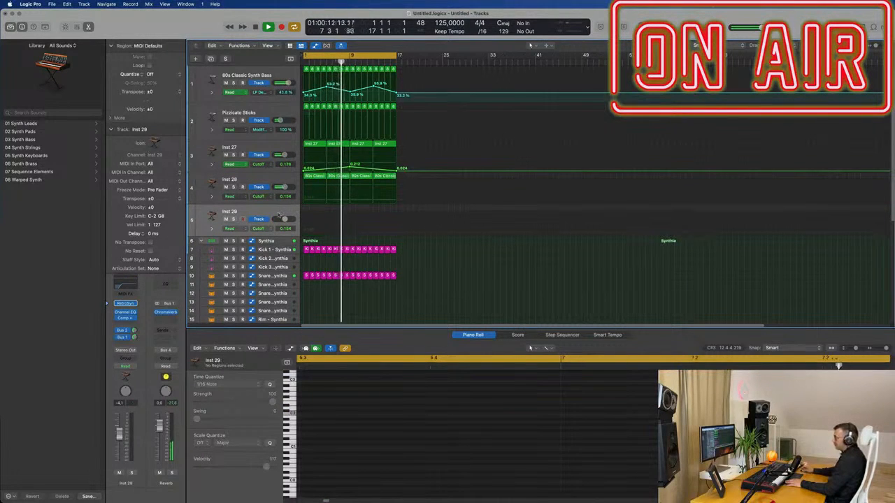
left_click(233, 155)
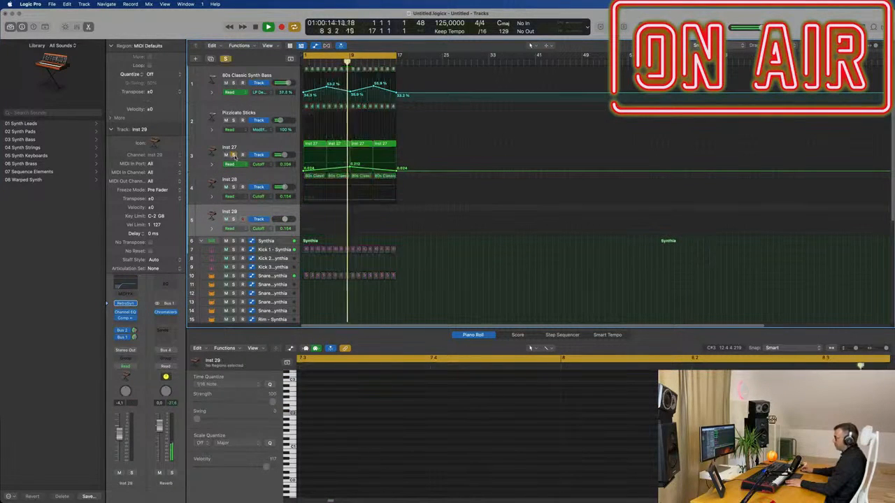
left_click(234, 155)
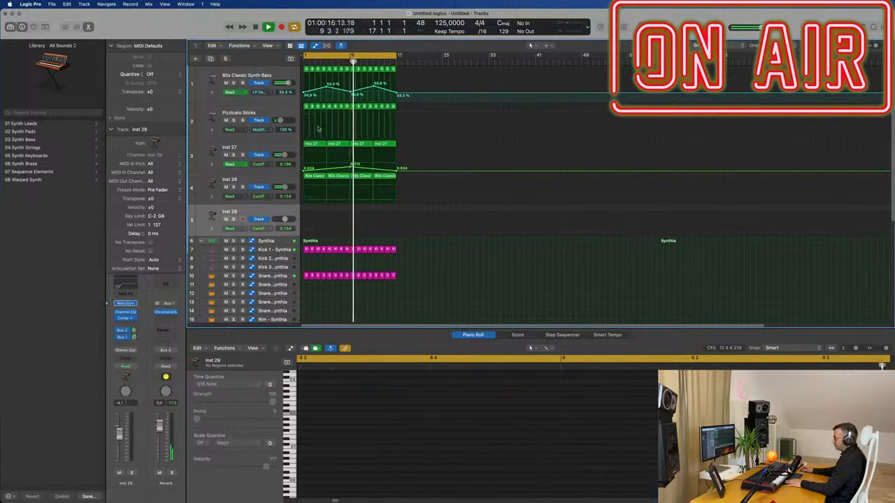
Select the Inst 29 track, open its Retro Synth and look at the available preset categories
left_click(273, 145)
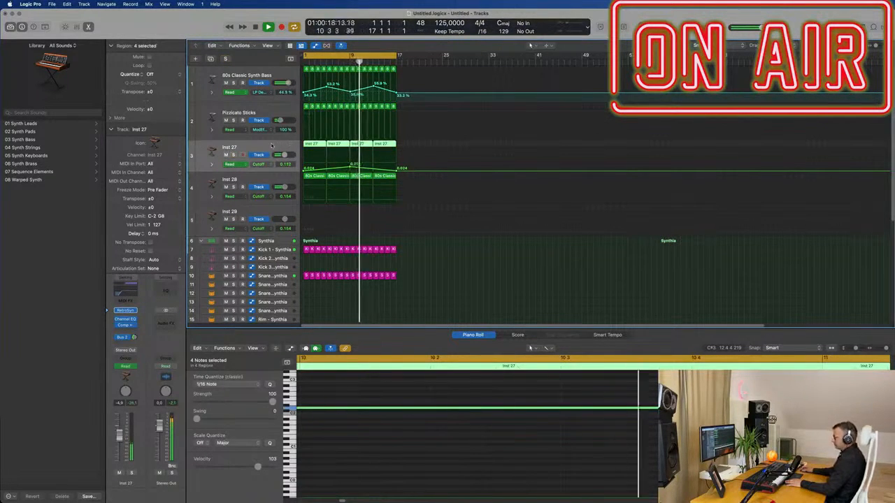
left_click(269, 212)
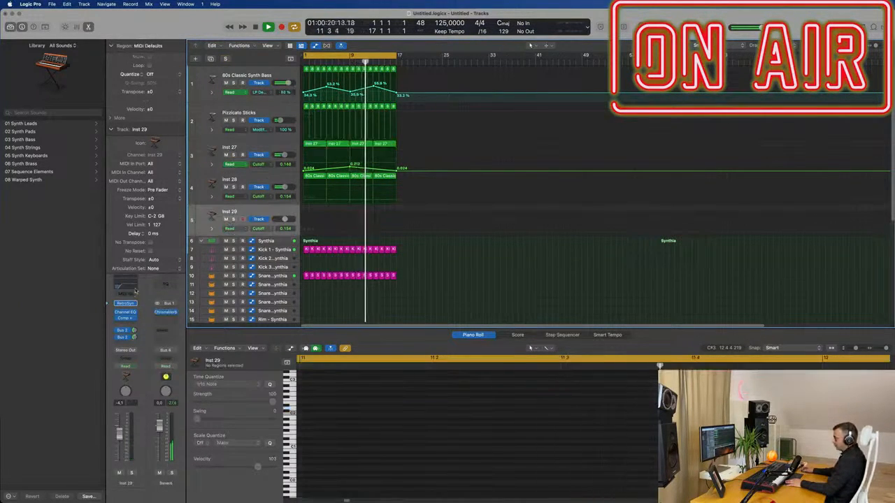
left_click(125, 303)
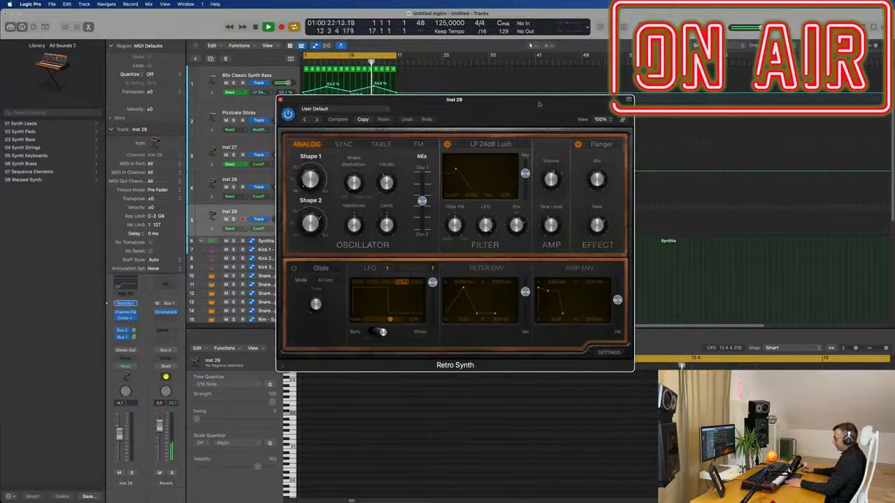
left_click_drag(547, 103, 575, 101)
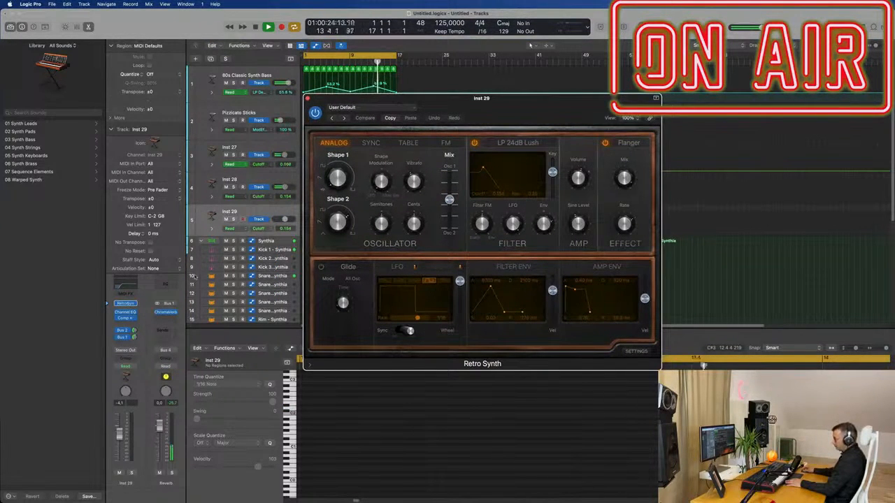
left_click(388, 110)
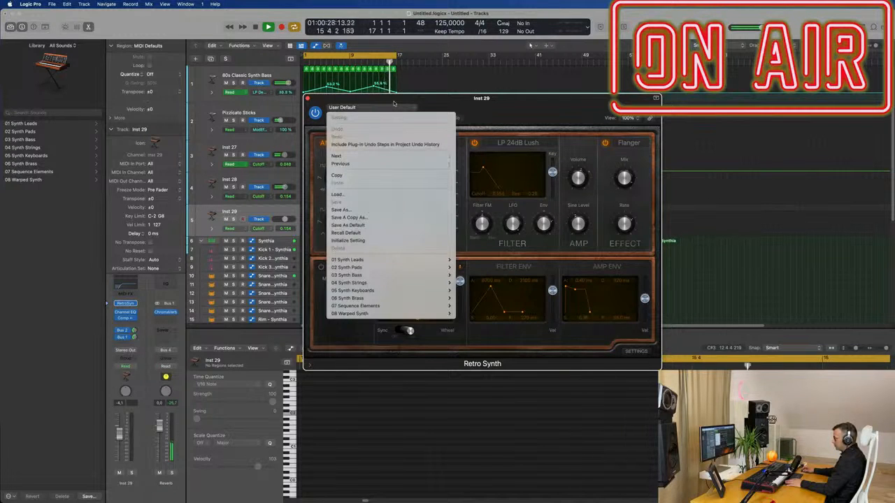
Replace the Retro Synth on the Inst 29 track with Alchemy
left_click(126, 304)
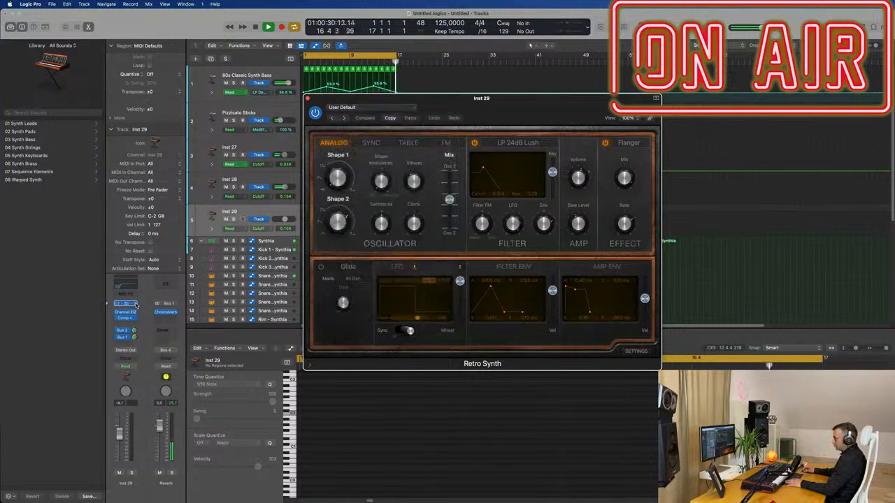
left_click(126, 303)
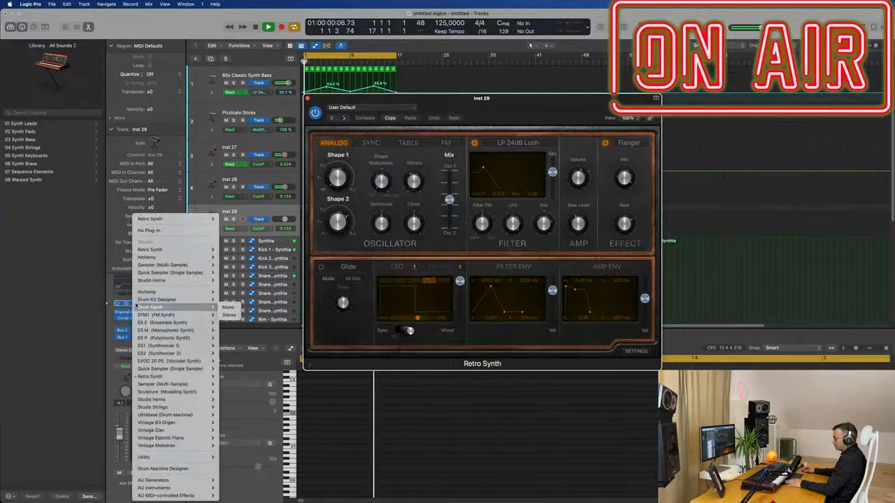
left_click(159, 258)
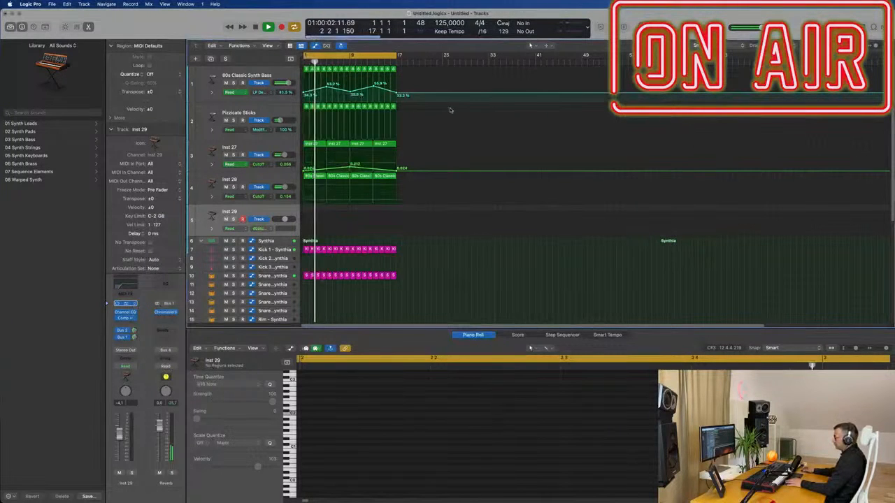
left_click_drag(517, 106, 560, 110)
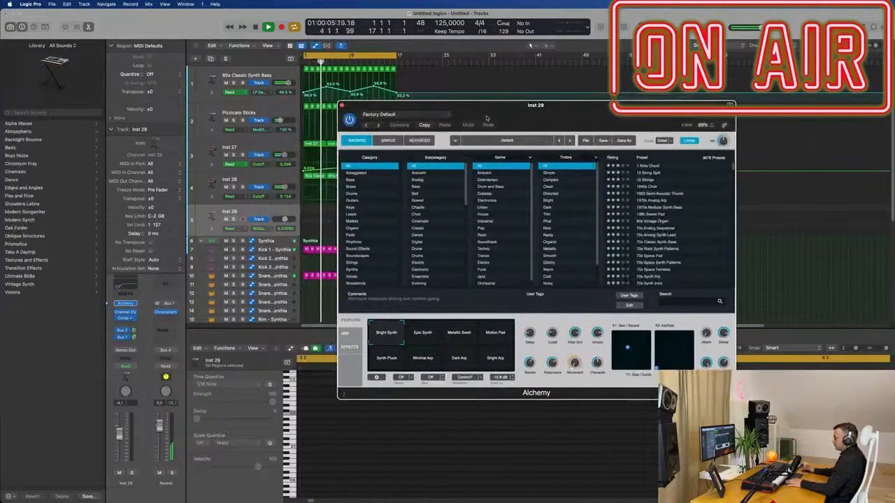
Audition Alchemy's Analog EP and Airy Synth Lead presets from the Keys category, adjusting the Bus 2 send and lowering the track volume to about -12.4 dB
left_click(352, 208)
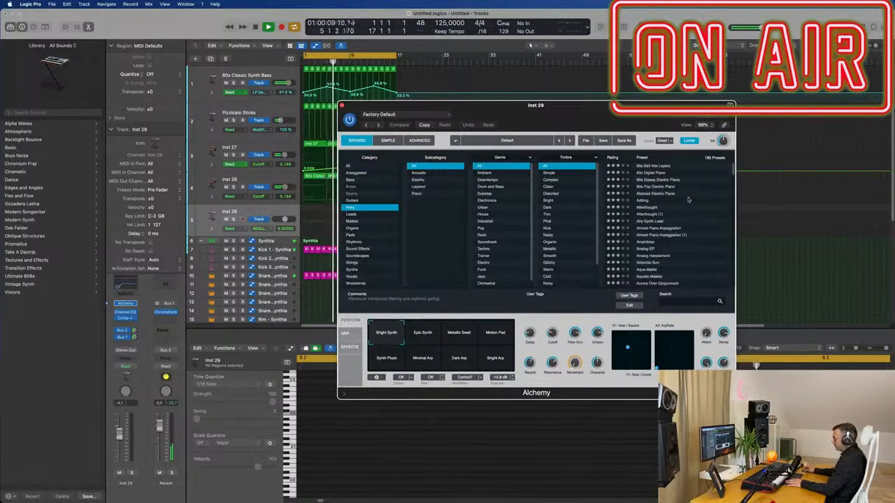
left_click(650, 249)
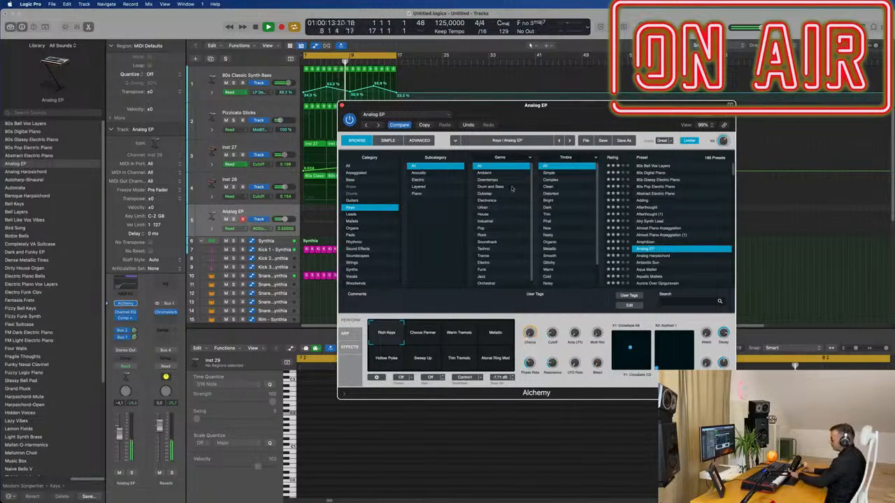
left_click(134, 330)
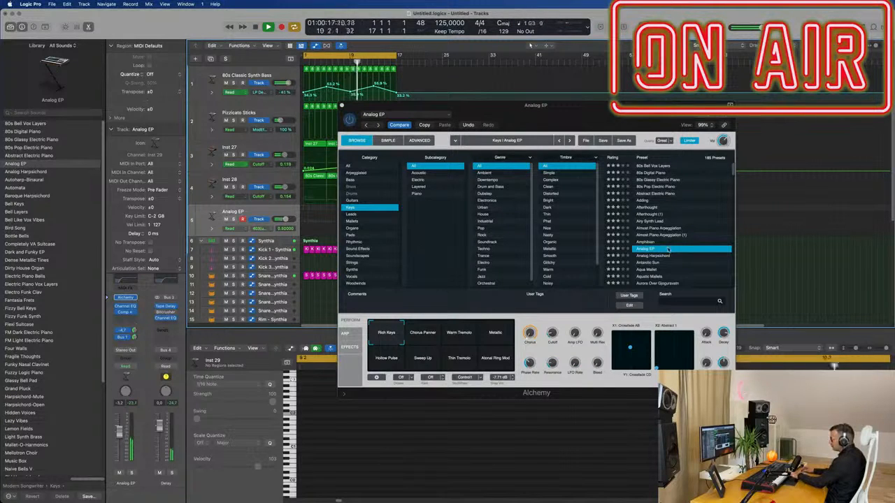
left_click(650, 221)
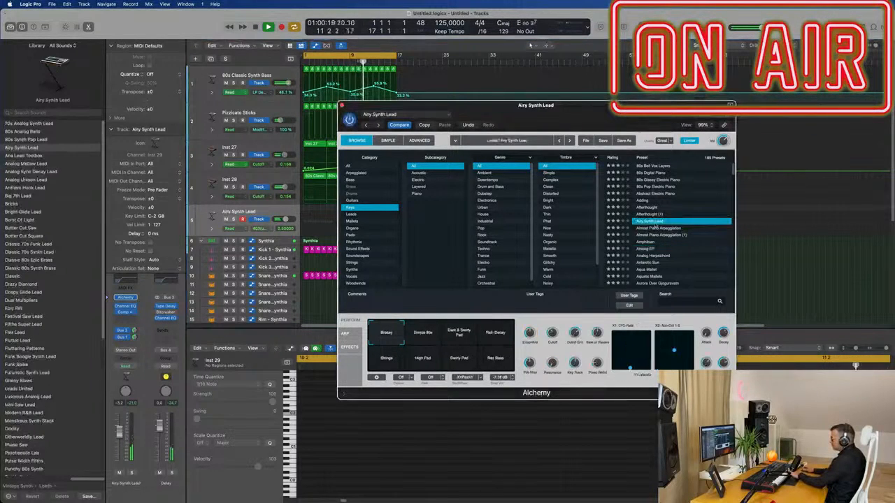
left_click_drag(119, 433, 119, 444)
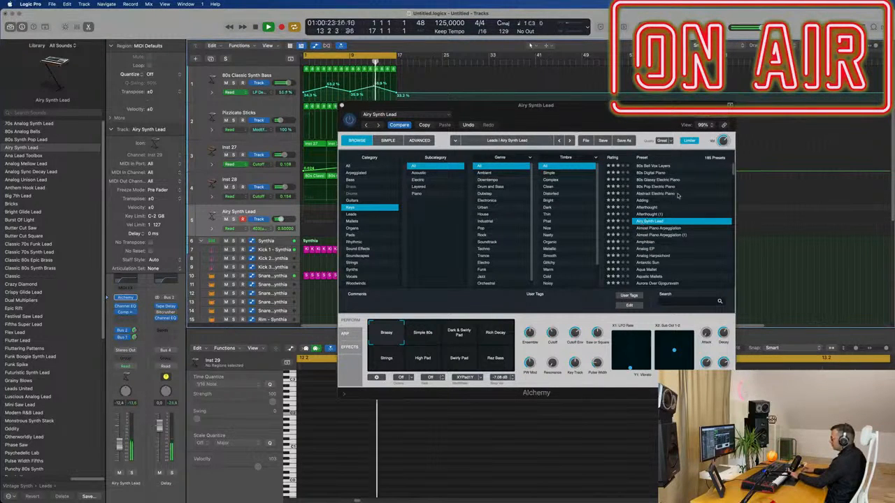
Try the Aquatic Mallets preset with the track volume at about -6.4 dB, settling on the Aurora Over Iceland preset
scroll(676, 196, "down", 4)
left_click(650, 213)
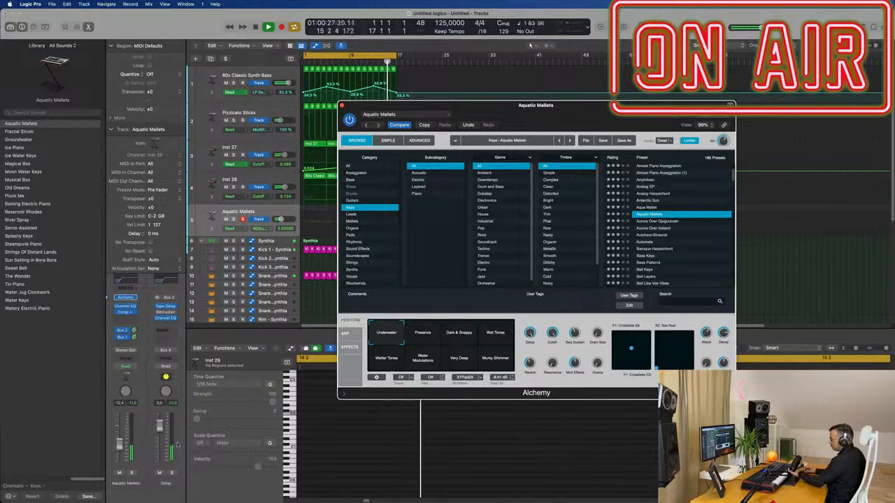
left_click_drag(120, 439, 121, 436)
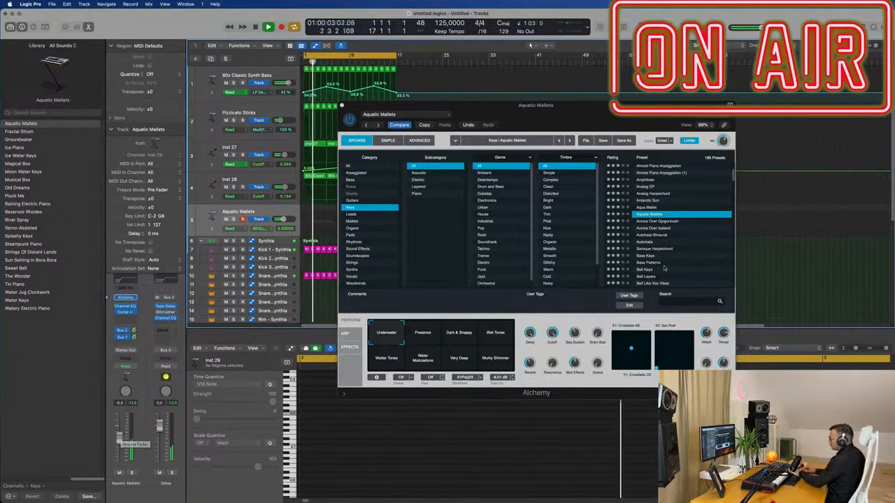
left_click(657, 230)
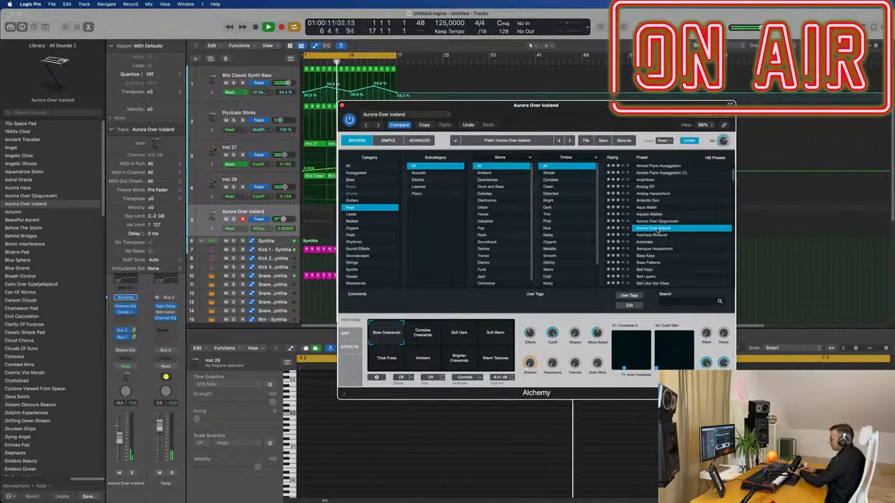
Record a four-bar Aurora Over Iceland part and move its region to bar 1
left_click_drag(624, 114, 863, 127)
key("r")
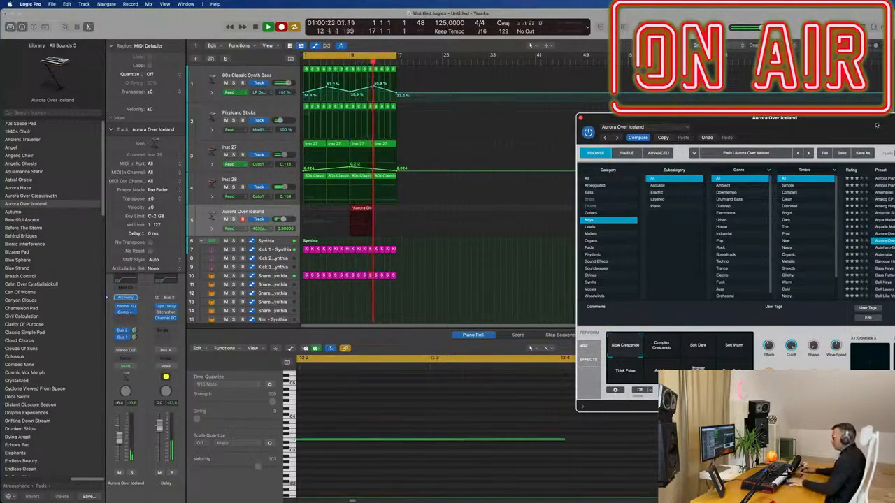
key("space")
left_click_drag(323, 211, 315, 209)
key("space")
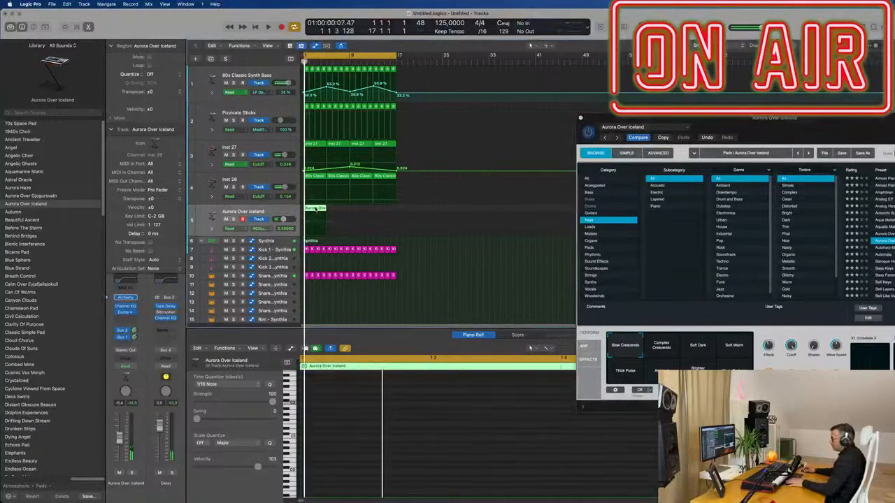
Show the recorded Aurora Over Iceland region in the Piano Roll and select all of its notes
key("e")
key("e")
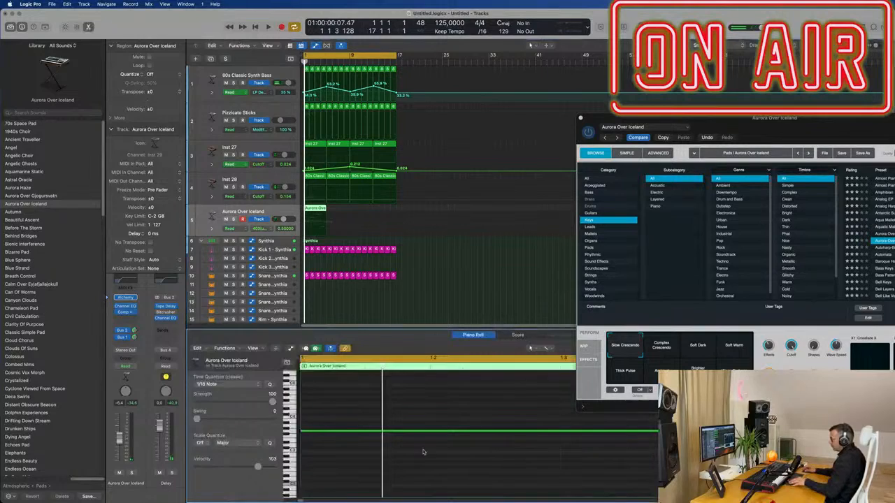
key("super+Left")
key("super+Left")
key("super+Left")
key("super+Left")
key("super+a")
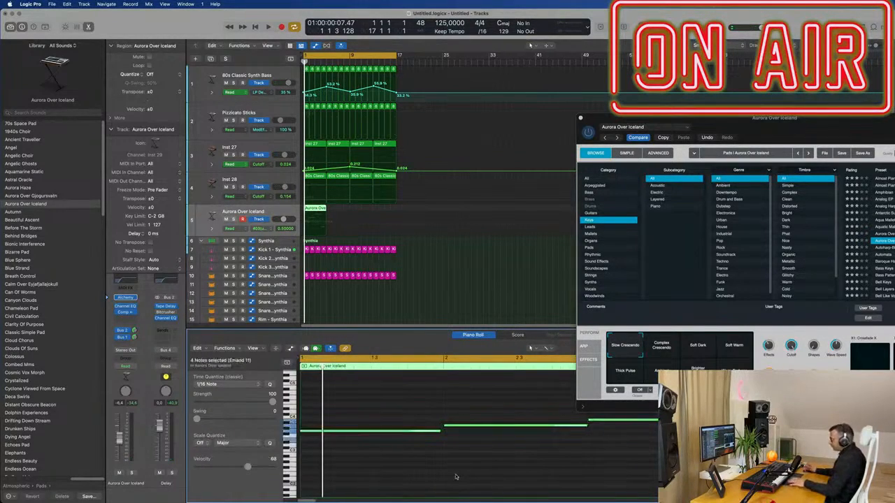
Play the loop, repeat the Aurora Over Iceland region up to bar 17 and raise the track volume to about -5.0 dB
key("space")
key("super+Left")
key("super+Left")
left_click_drag(818, 130, 723, 83)
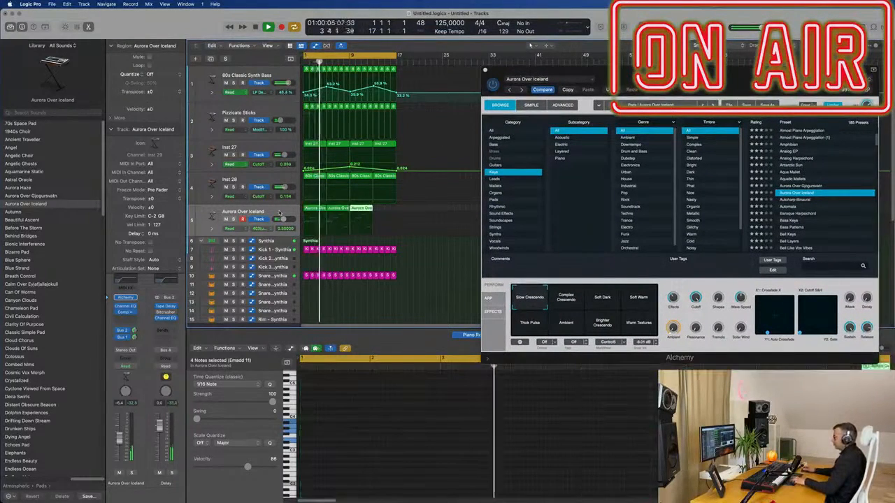
left_click_drag(566, 71, 548, 77)
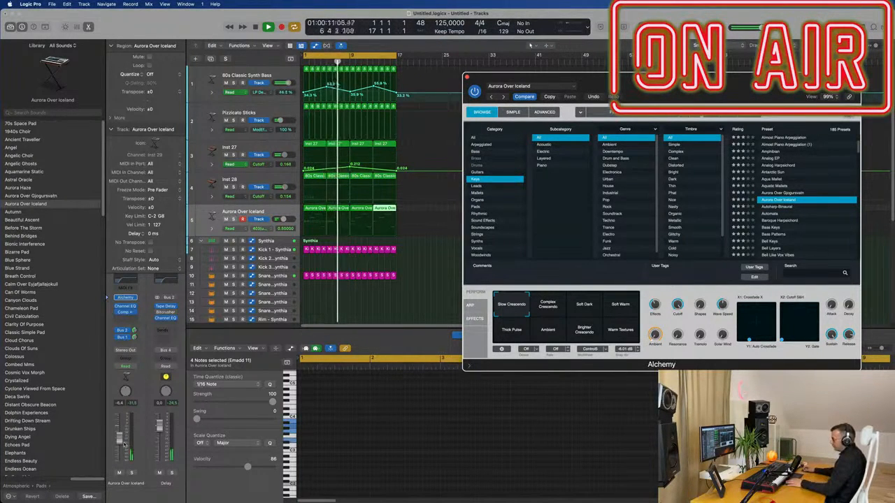
left_click_drag(121, 440, 121, 437)
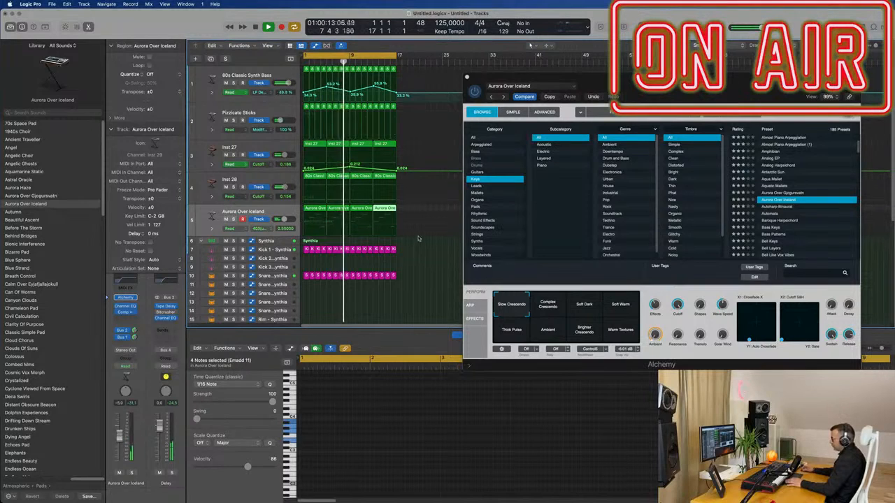
Audition Alchemy's Complex Crescendo, Soft Dark and Soft Warm variations, setting the track volume to about -4.4 dB
left_click(546, 306)
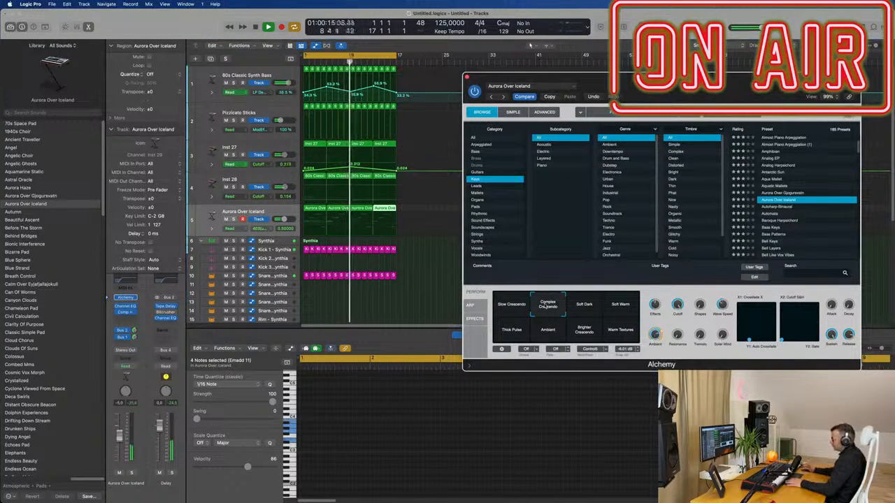
left_click(589, 311)
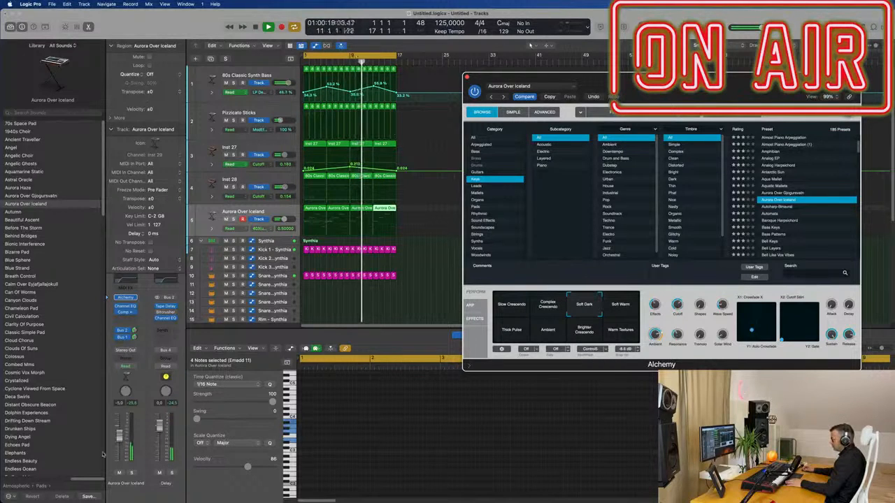
left_click(385, 397)
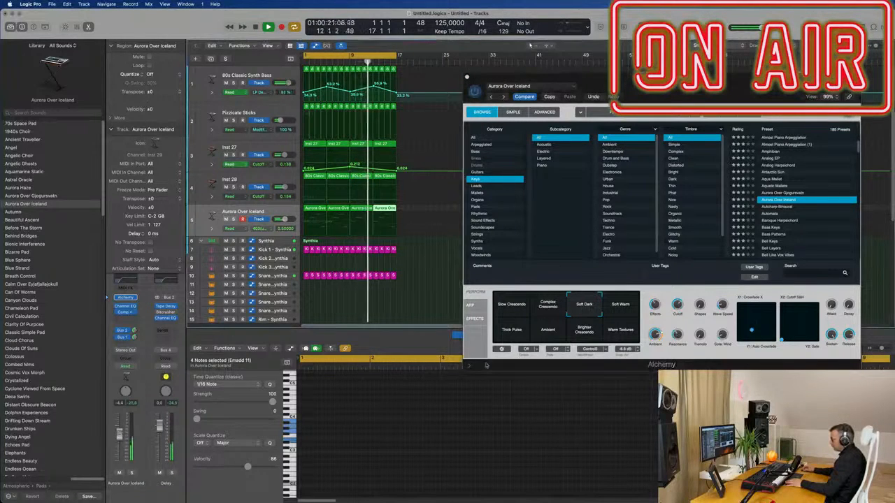
left_click(622, 308)
key("space")
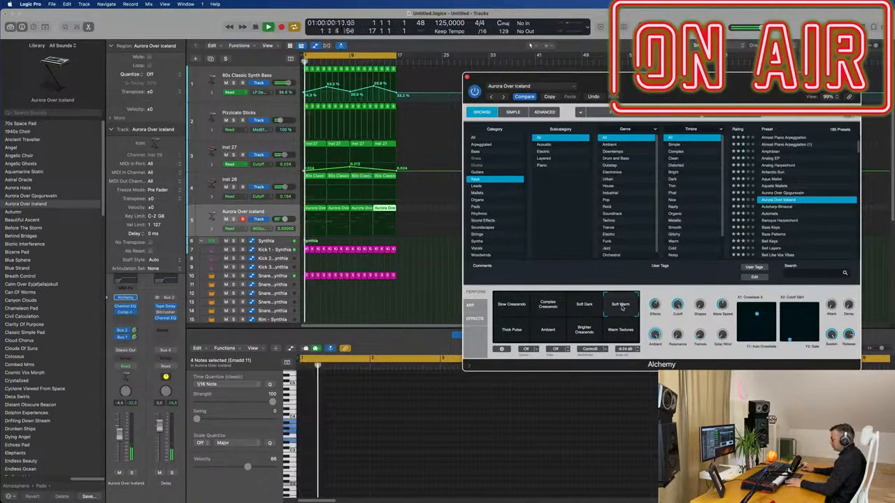
Compare the Thick Pulse, Ambient, Brighter Crescendo and Warm Textures variations, settle on Slow Crescendo and close Alchemy
left_click(513, 332)
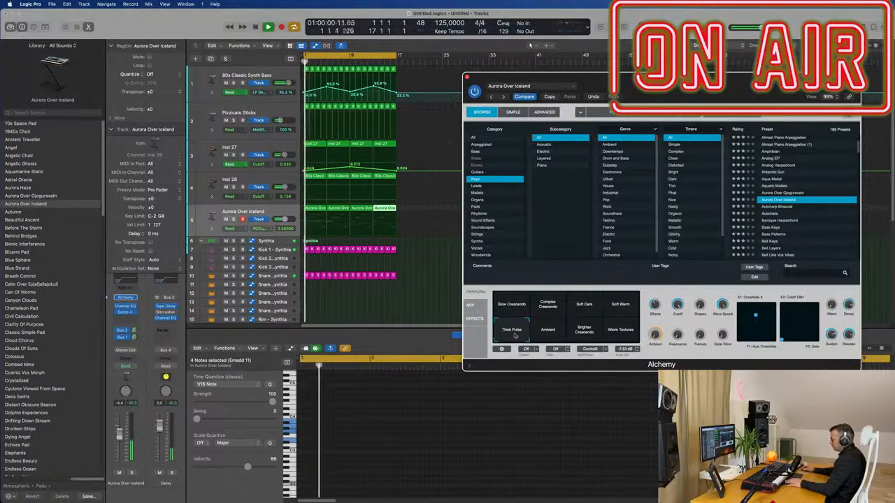
left_click(539, 338)
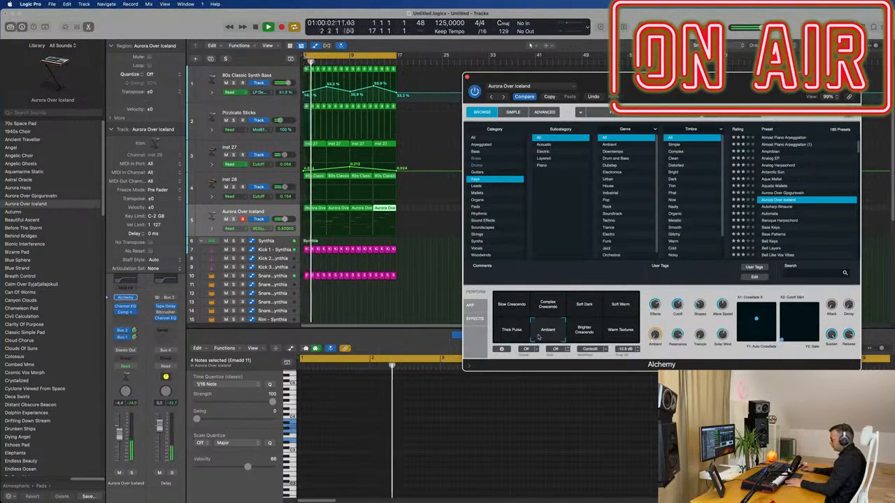
left_click(580, 335)
left_click(618, 333)
left_click(511, 305)
key("space")
left_click(550, 306)
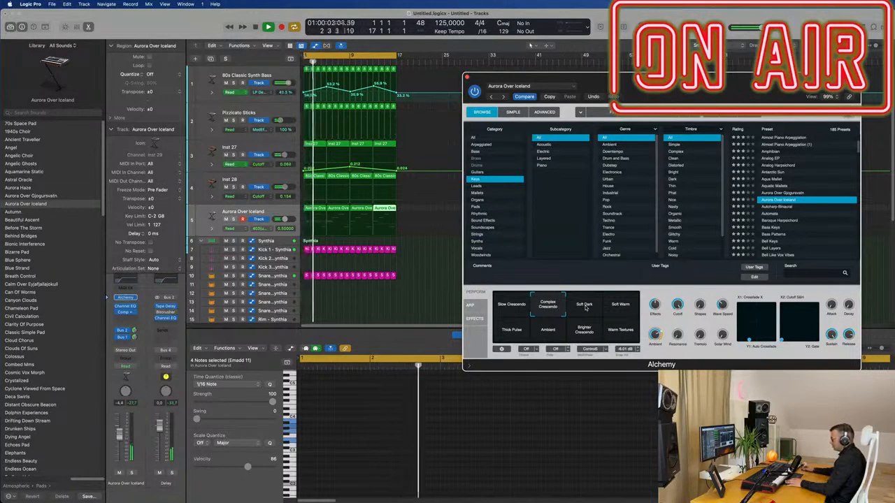
left_click(513, 304)
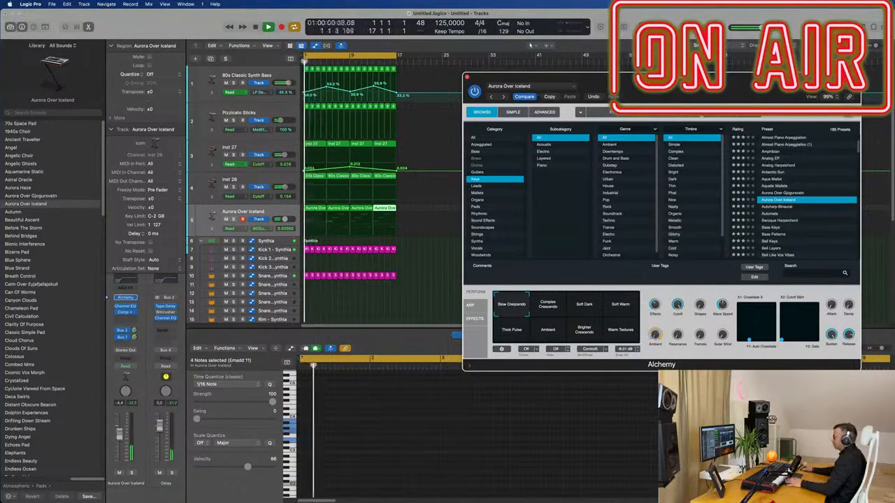
left_click_drag(606, 71, 447, 97)
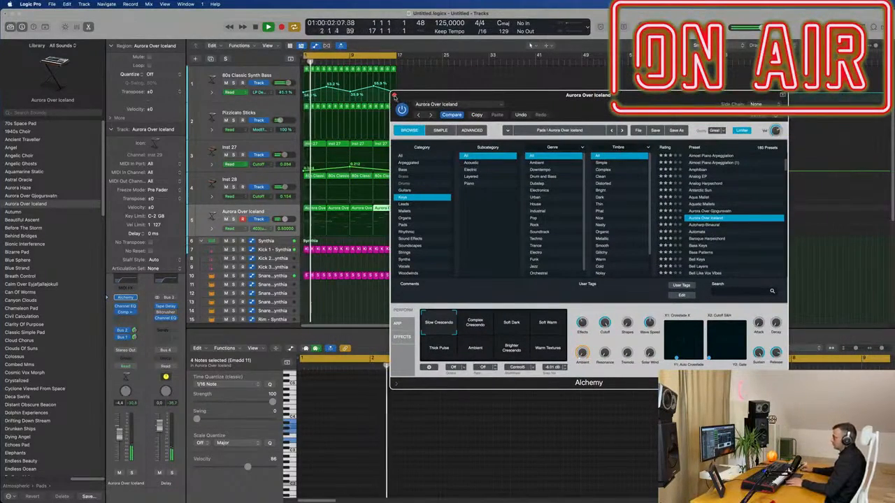
left_click(393, 96)
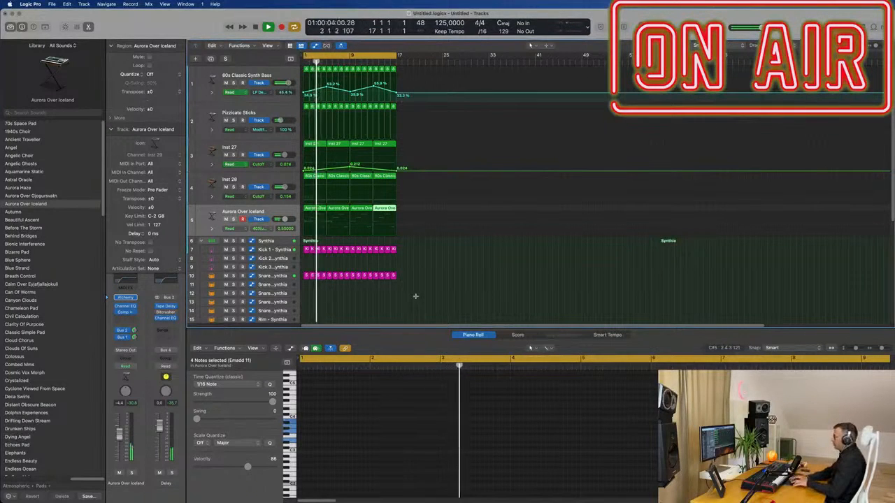
Select all regions in the arrangement and repeat them three times, up to bar 65
key("super+a")
key("super+r")
key("super+r")
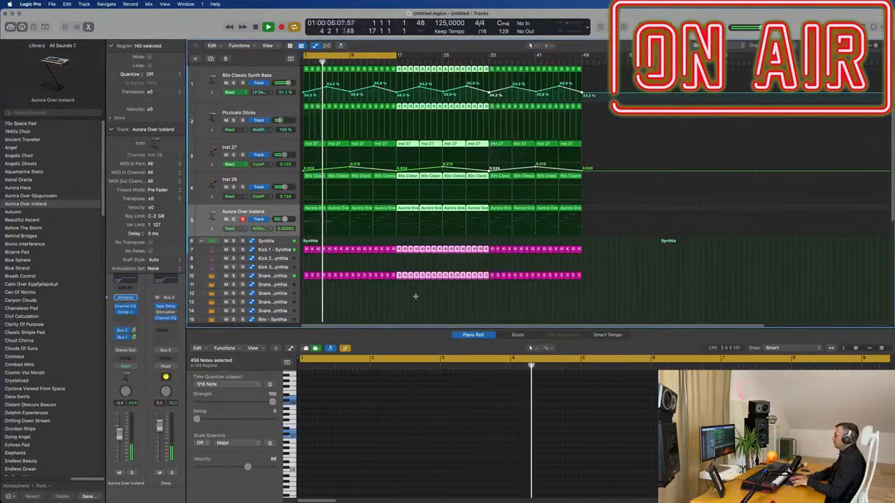
key("super+r")
Extend the cycle range to bar 65 and select the Aurora Over Iceland track with all its regions
scroll(425, 241, "left", 3)
key("Return")
left_click_drag(378, 56, 597, 70)
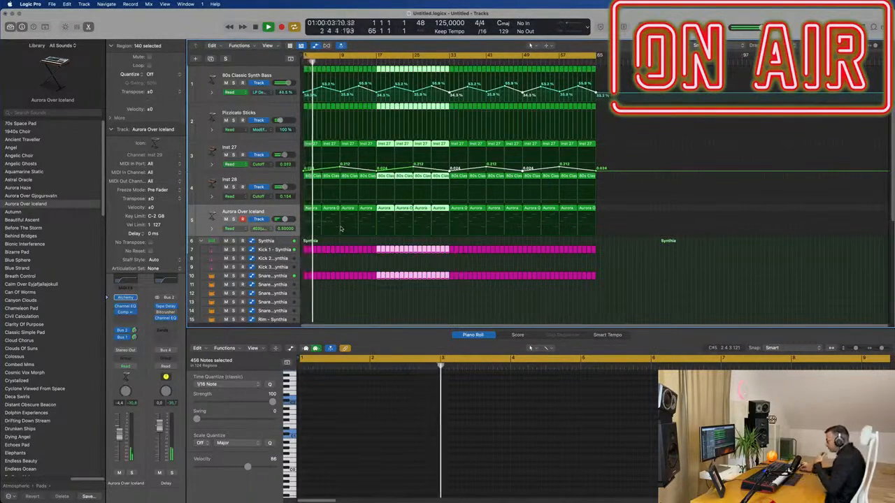
left_click(288, 213)
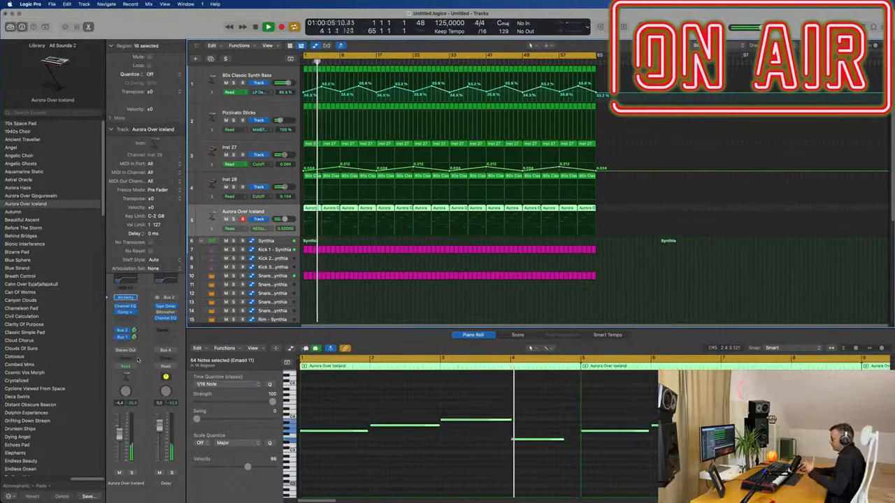